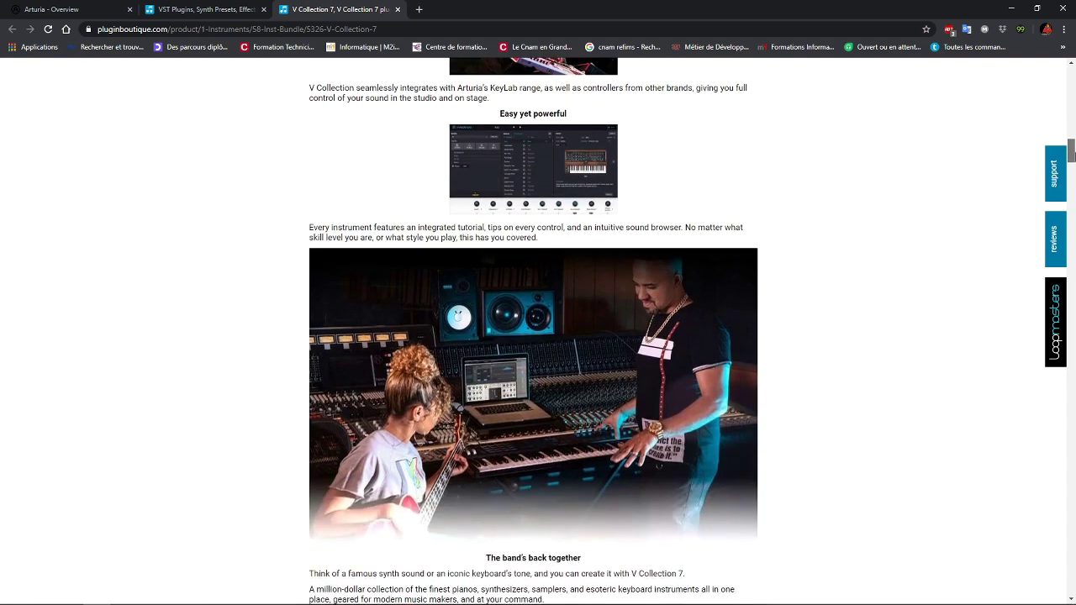
# Read through the V Collection 7 product page, covering its overview, features list and individual instrument sections
pyautogui.scroll(-1, 534, 332)
pyautogui.scroll(-6, 534, 353)
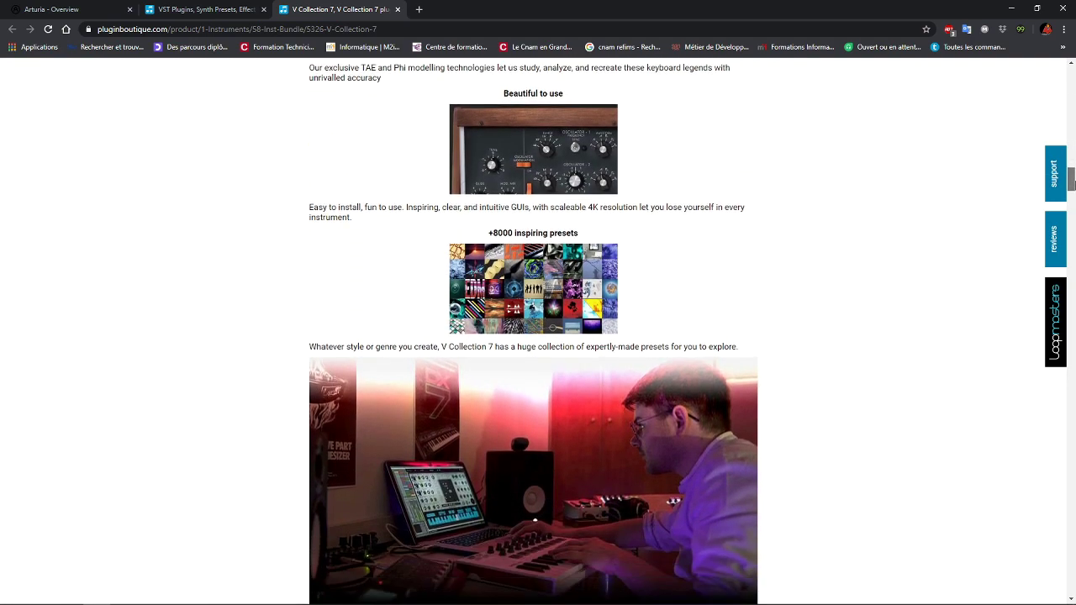
pyautogui.scroll(-8, 534, 332)
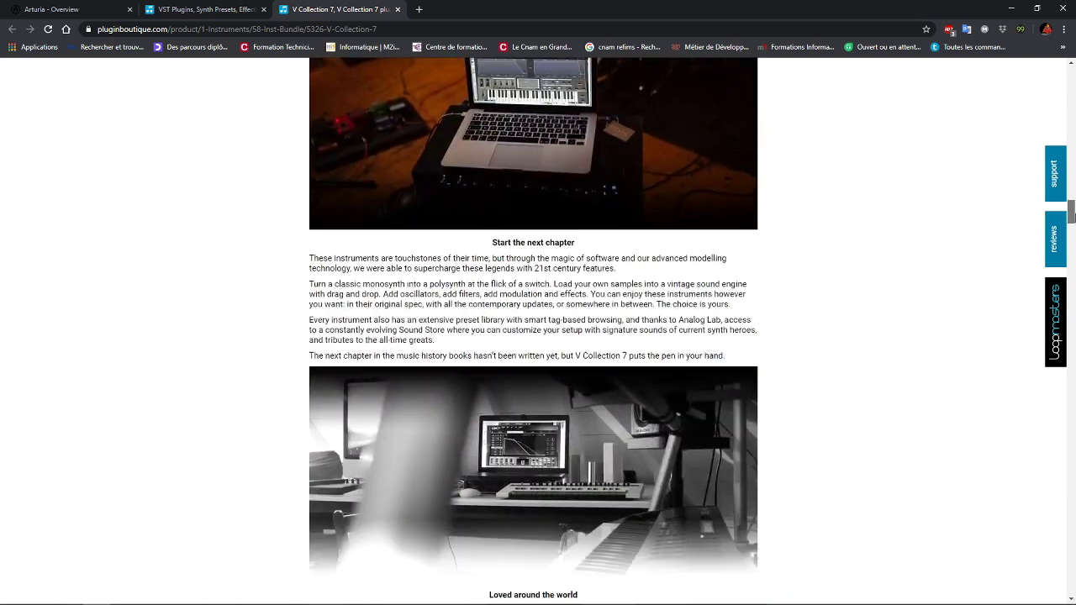
pyautogui.scroll(-2, 534, 318)
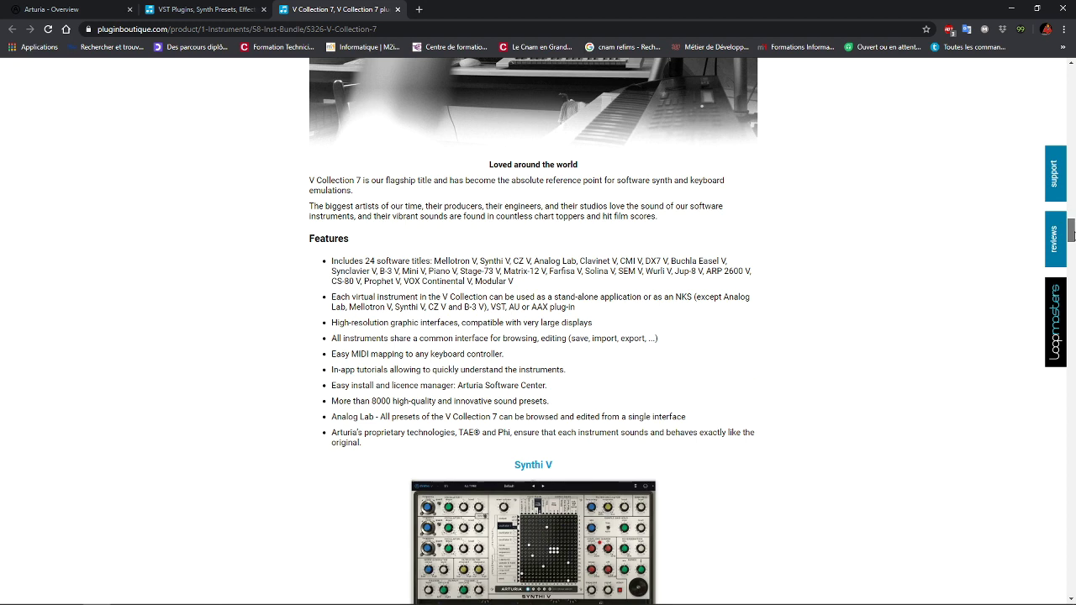
pyautogui.moveTo(1072, 234); pyautogui.dragTo(1071, 486)
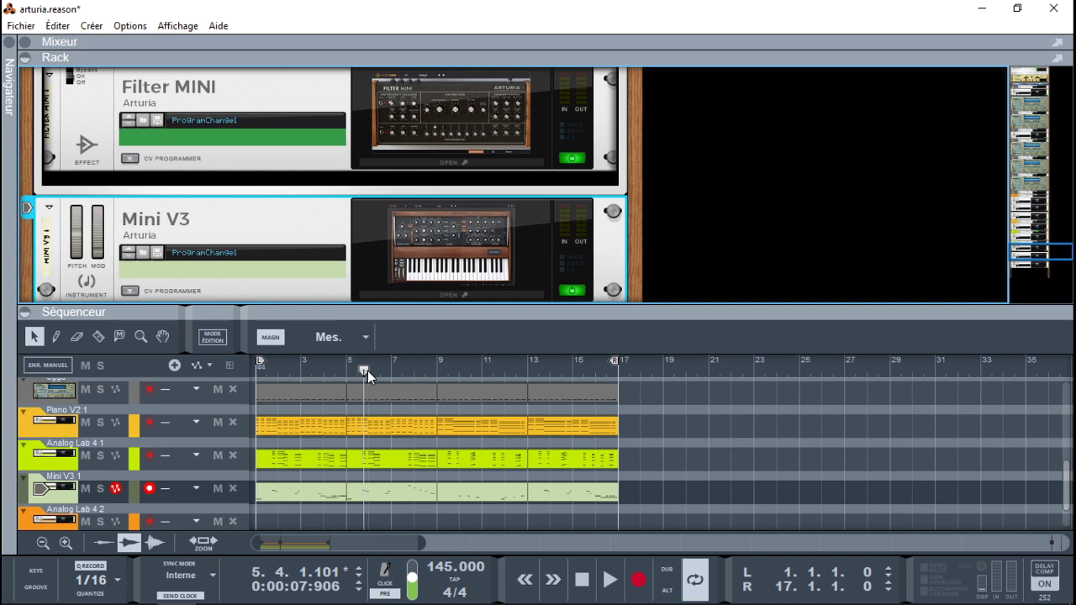
# Return the playhead to the start of the song and show the Arturia instruments in the browser down to Mini V3
pyautogui.moveTo(368, 371); pyautogui.dragTo(260, 375)
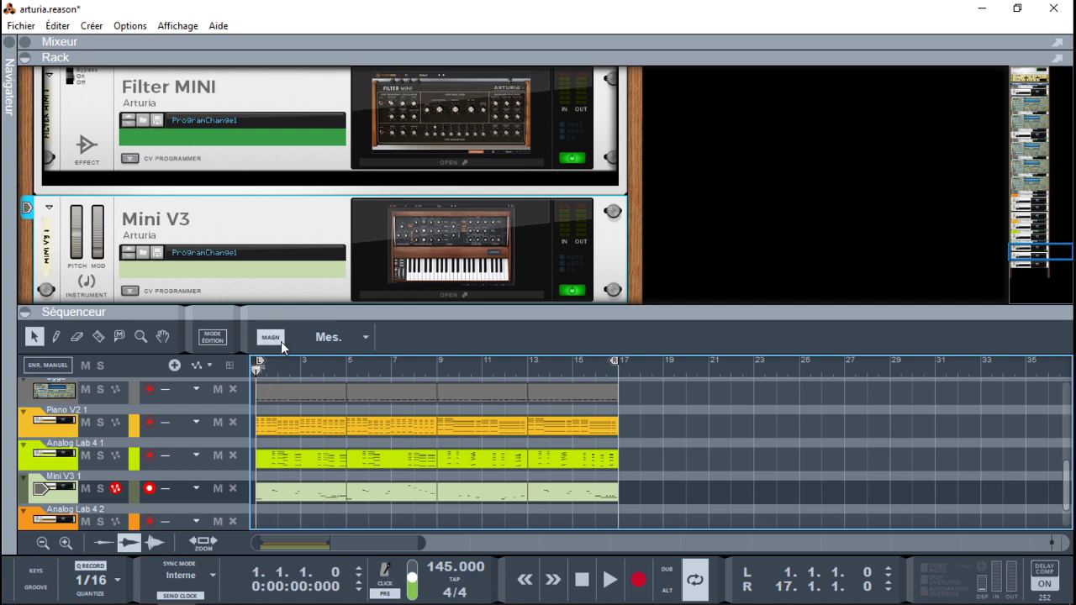
pyautogui.click(7, 46)
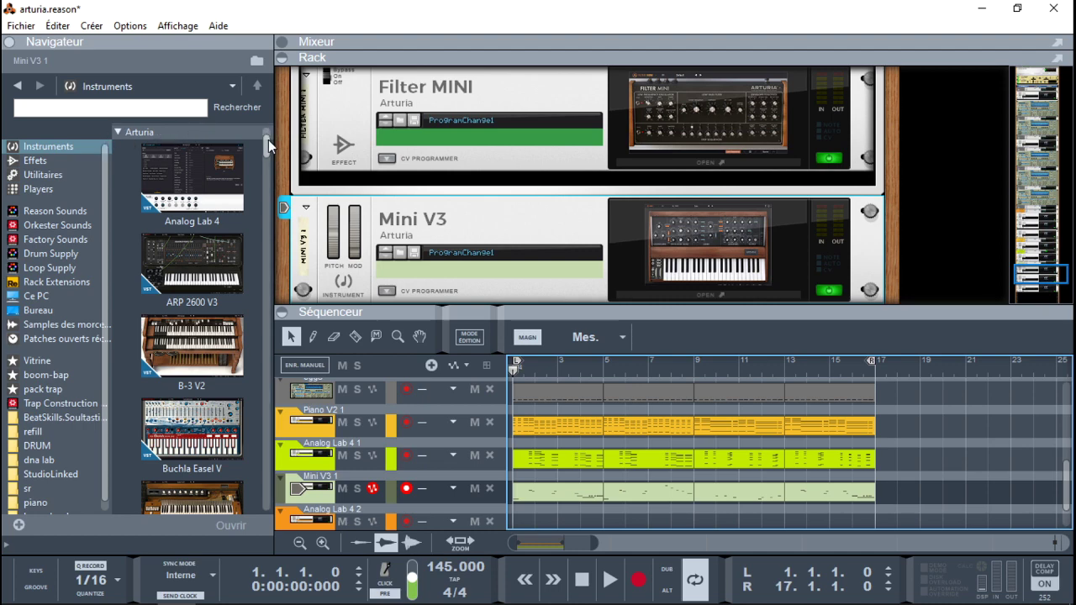
pyautogui.scroll(-3, 275, 160)
pyautogui.moveTo(275, 160); pyautogui.dragTo(284, 185)
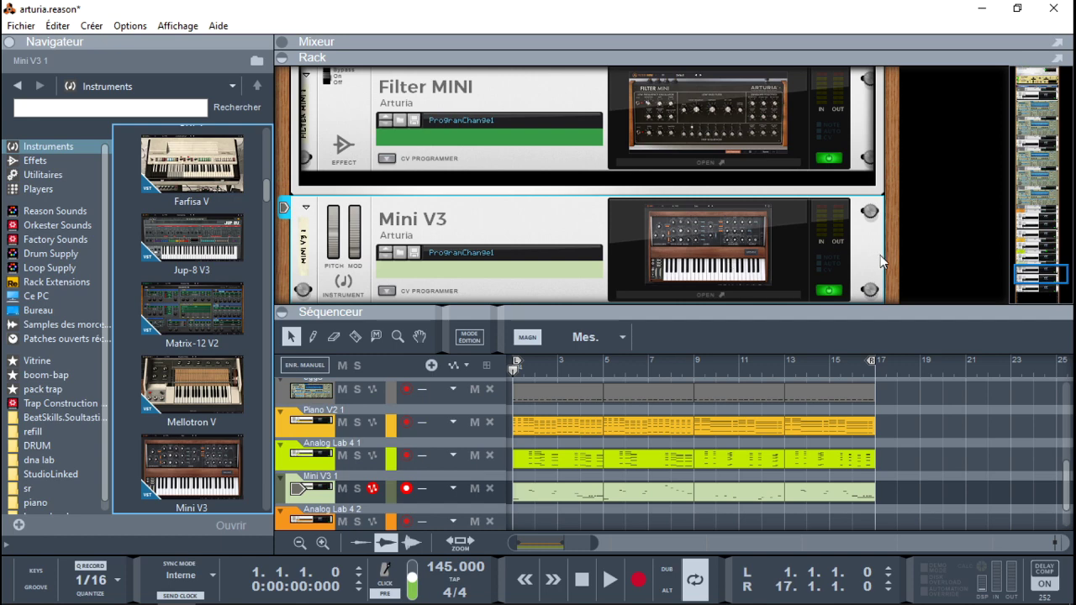
# Expand the sequencer over the rack with the 16-bar arrangement filling the view, select the Analog Lab 4 2 track and play the song
pyautogui.moveTo(1043, 274); pyautogui.dragTo(1043, 285)
pyautogui.click(282, 61)
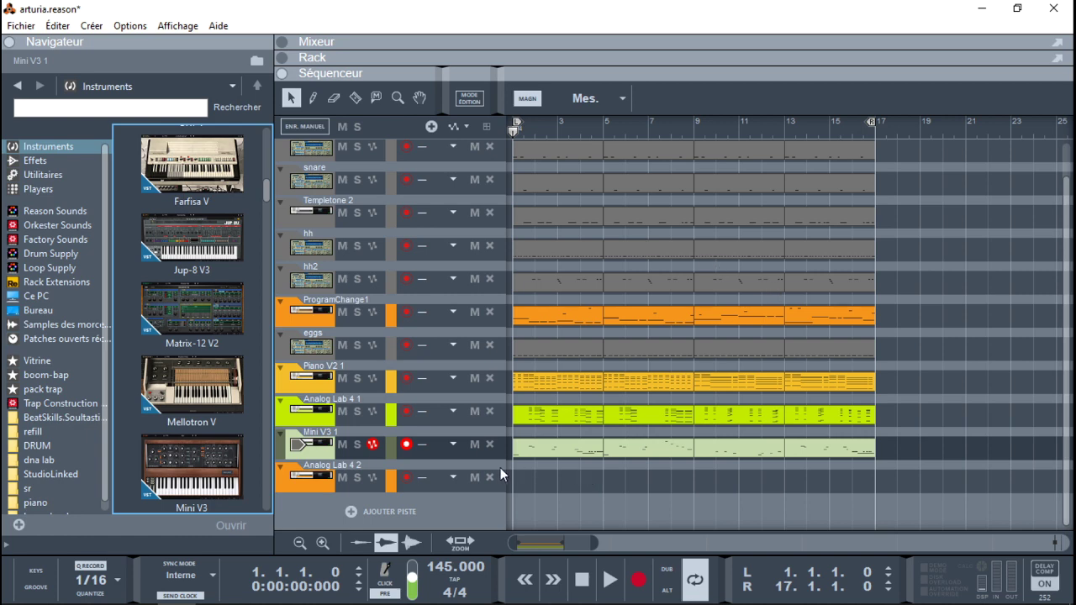
pyautogui.click(446, 488)
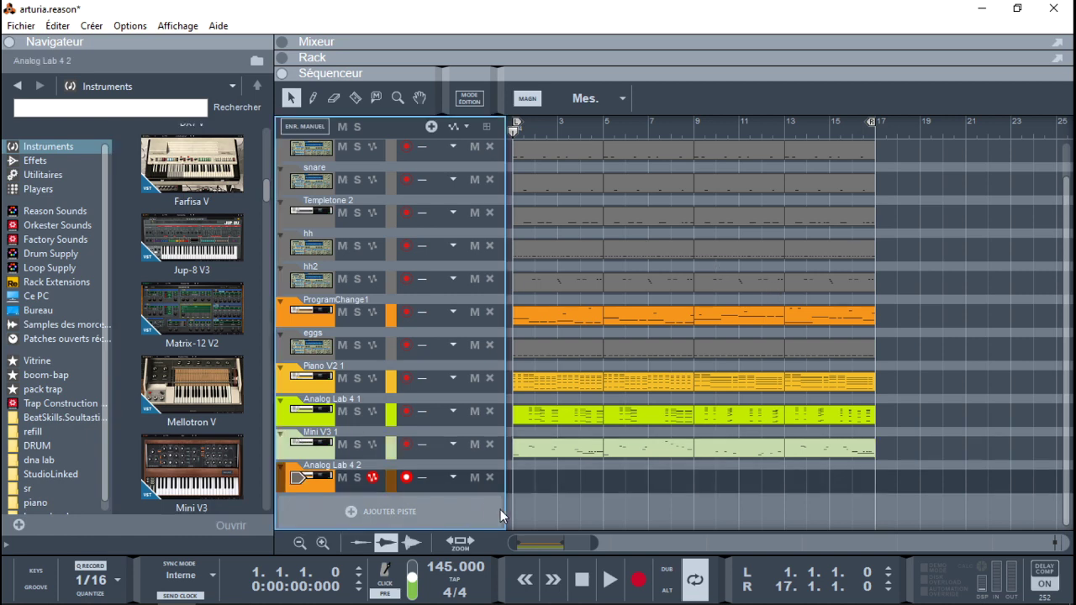
pyautogui.moveTo(596, 545); pyautogui.dragTo(579, 545)
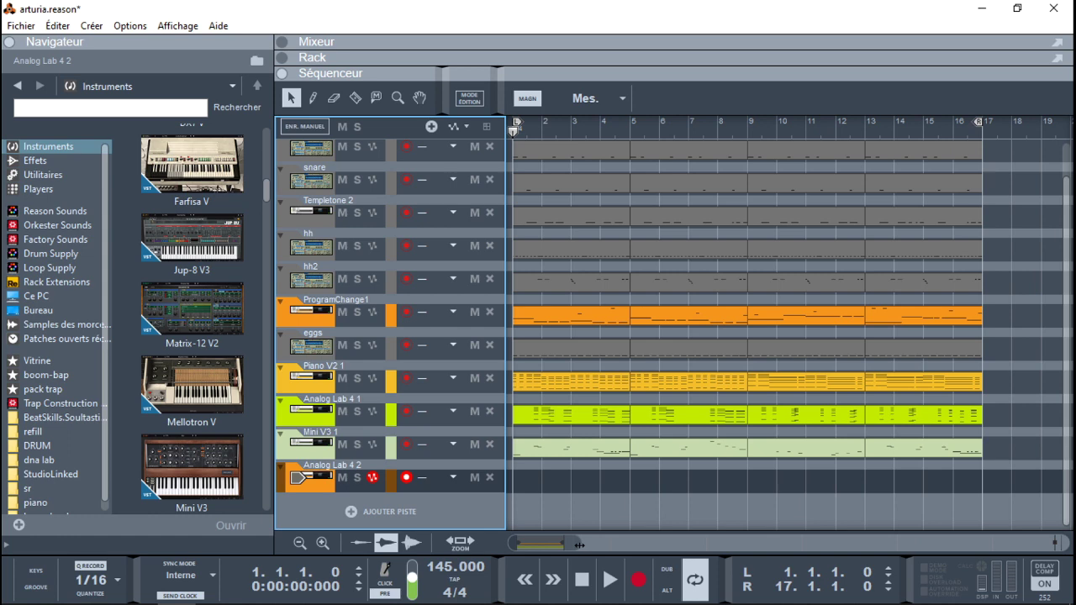
pyautogui.press('space')
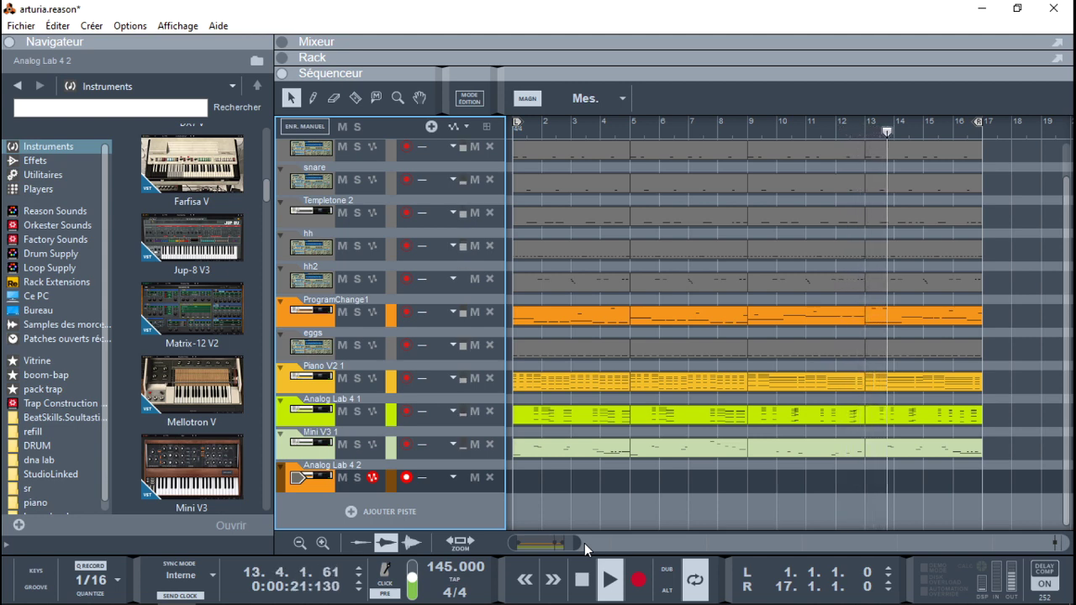
# Solo the ProgramChange1 track and add the kick, snare, Templetone 2, hh, hh2 and eggs tracks to the solo one by one
pyautogui.click(355, 316)
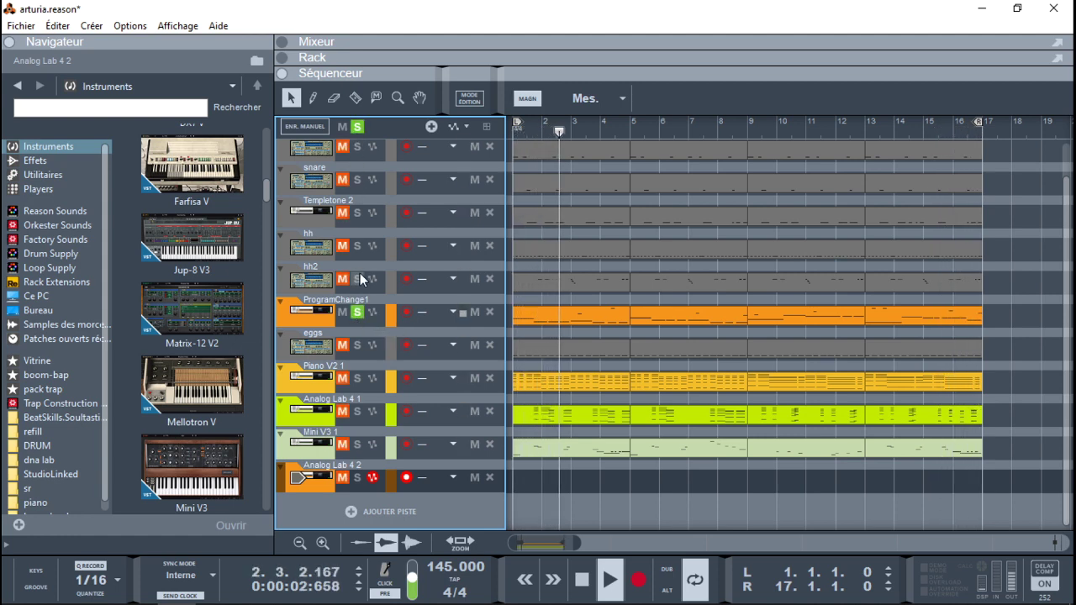
pyautogui.click(355, 149)
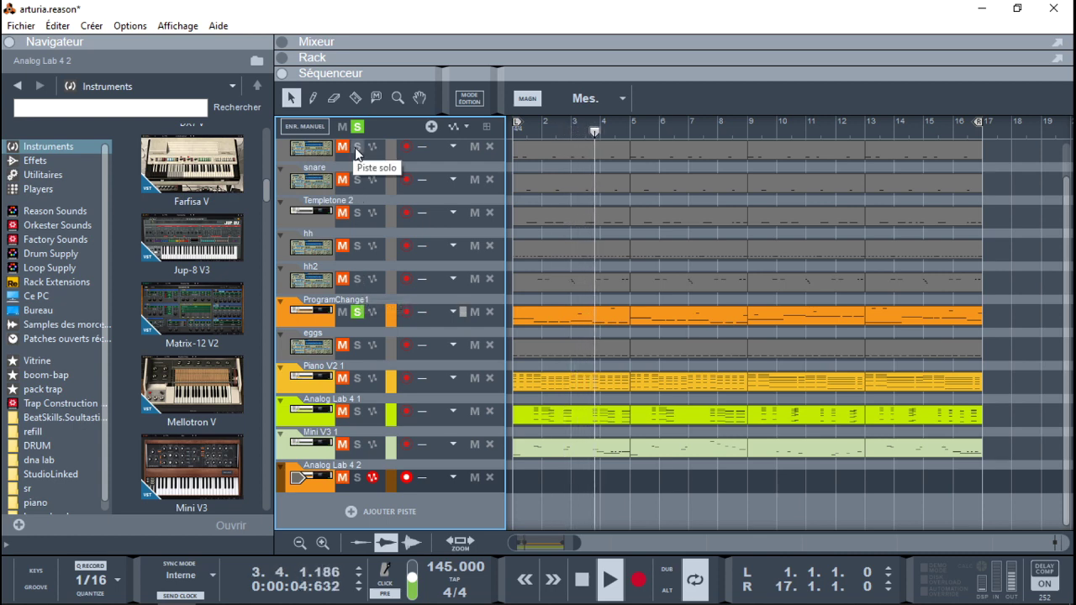
pyautogui.click(356, 181)
pyautogui.click(357, 213)
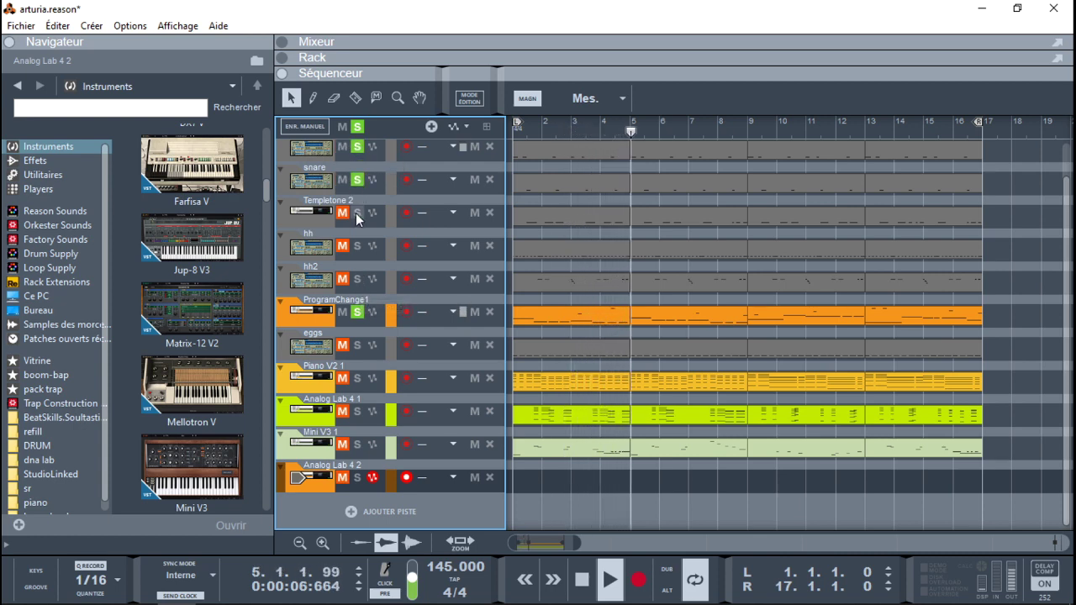
pyautogui.click(357, 246)
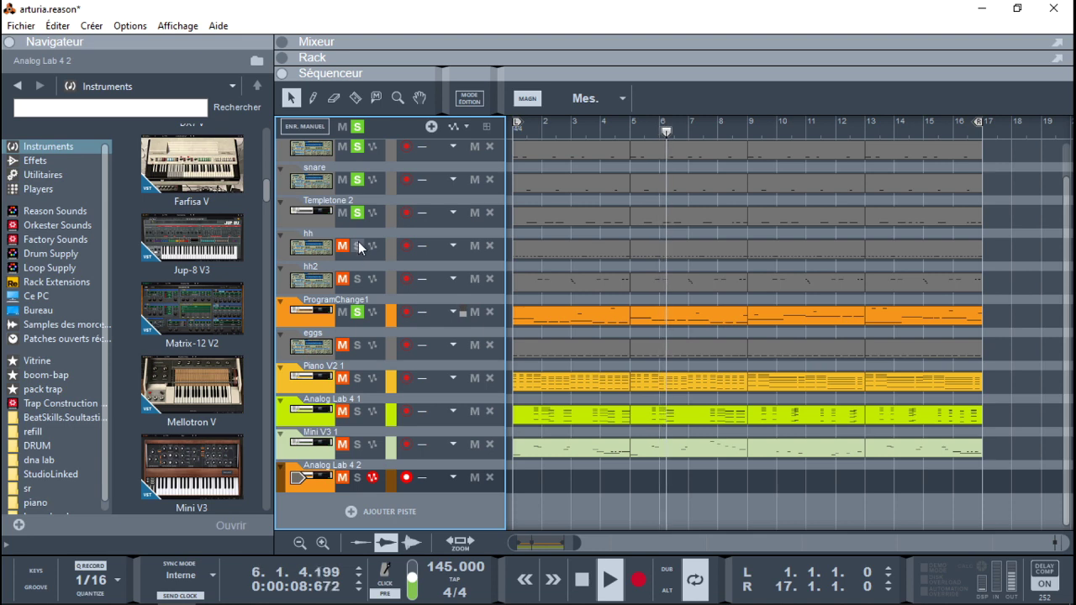
pyautogui.click(357, 280)
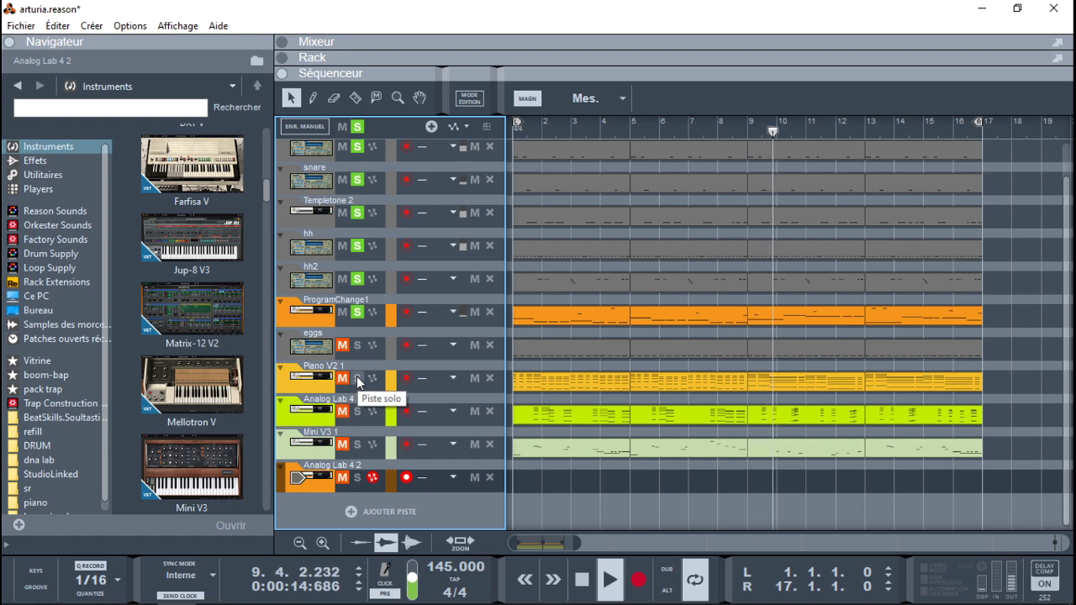
pyautogui.click(358, 345)
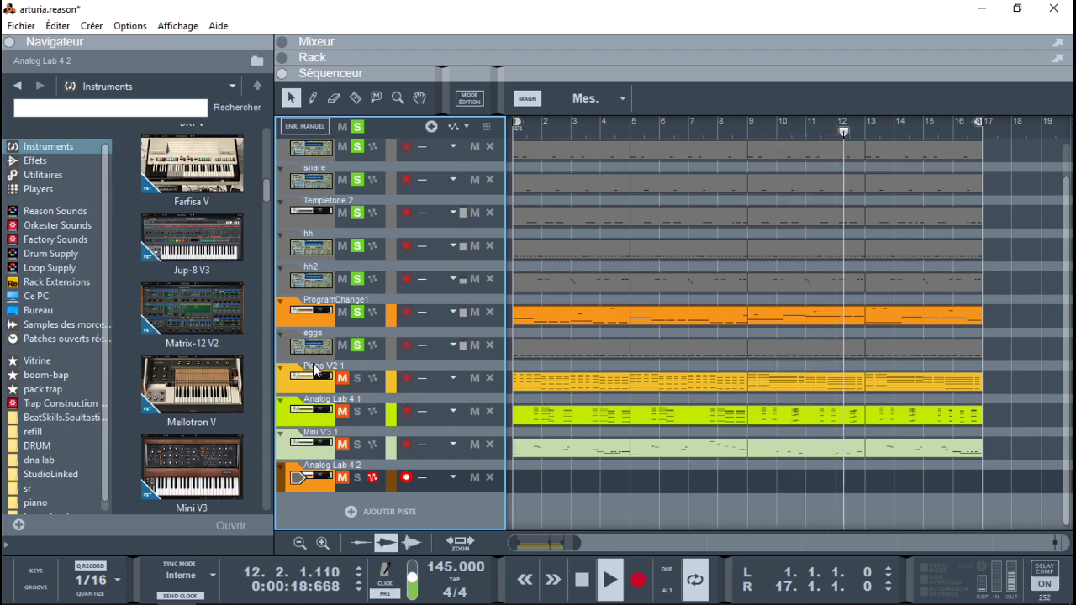
# Compare Piano V2 1, Analog Lab 4 1 and Mini V3 1 over the drums with ProgramChange1 unsoloed; clear all solos and stop playback
pyautogui.click(357, 379)
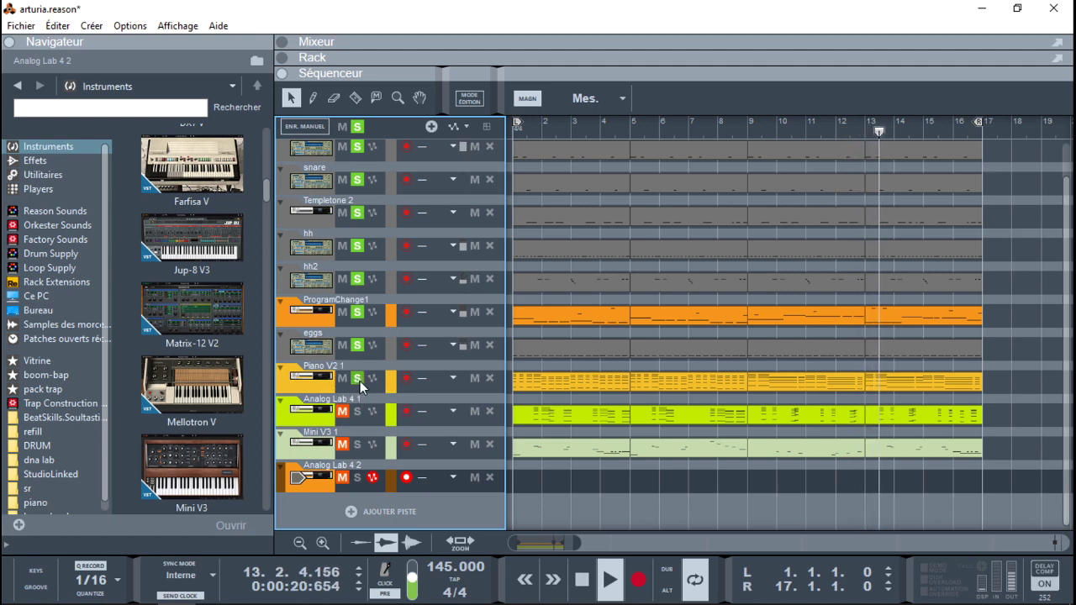
pyautogui.click(355, 313)
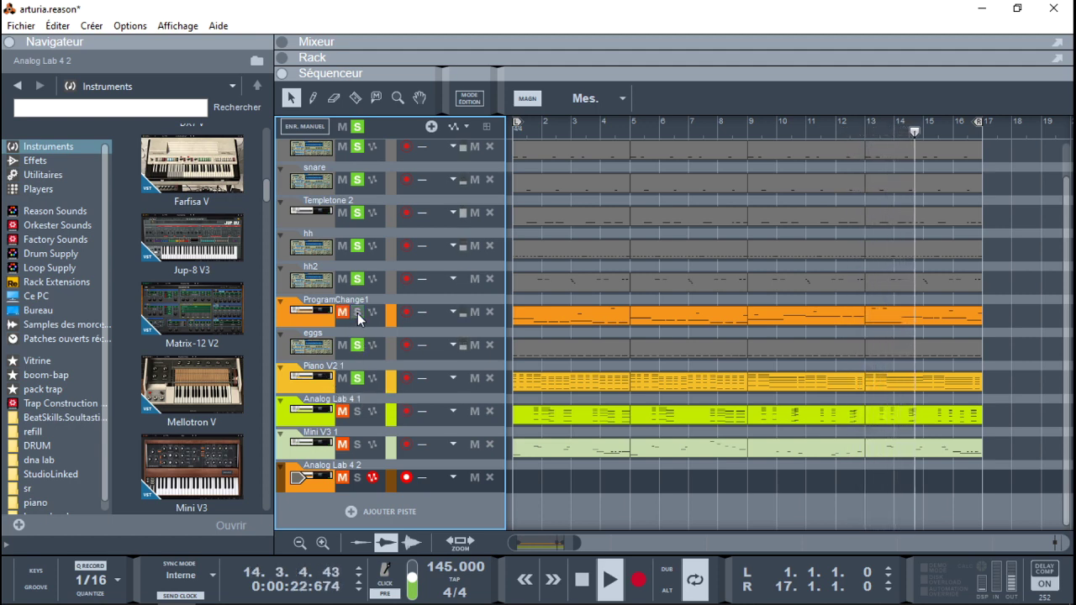
pyautogui.click(356, 413)
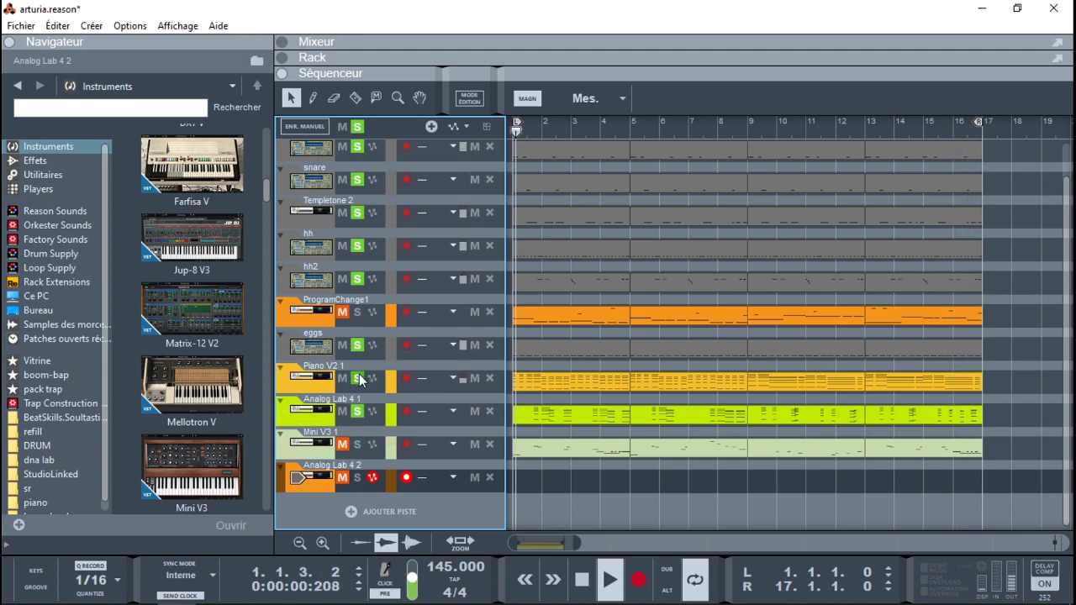
pyautogui.click(358, 378)
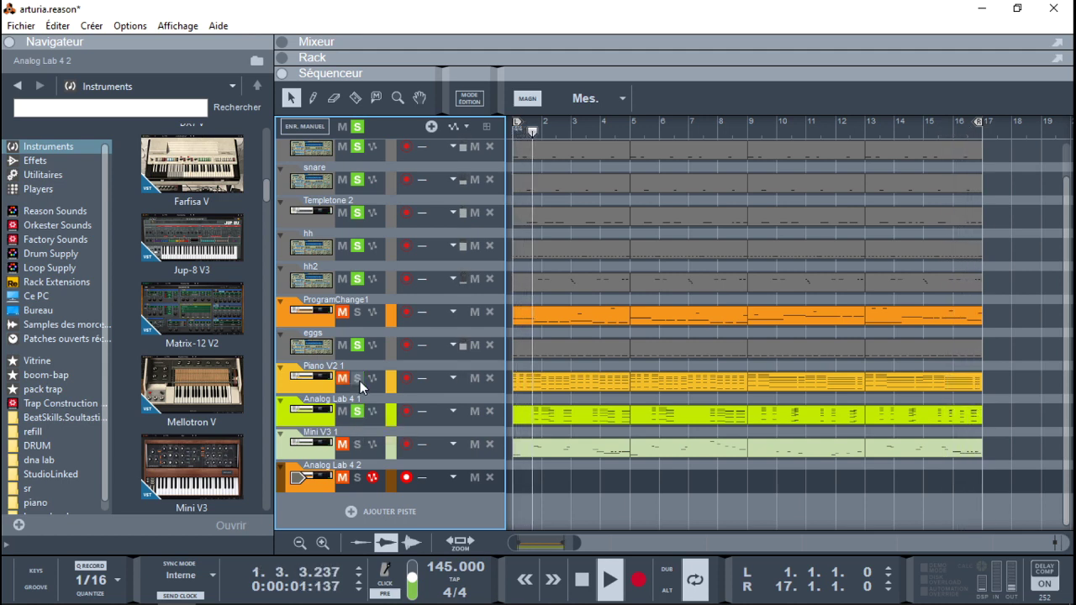
pyautogui.click(358, 446)
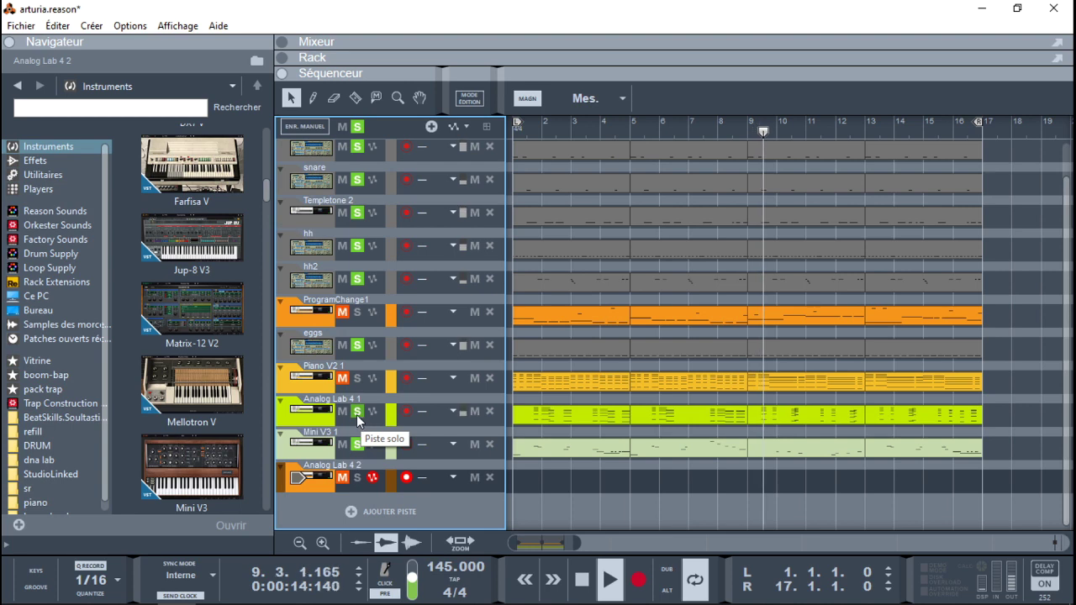
pyautogui.click(359, 126)
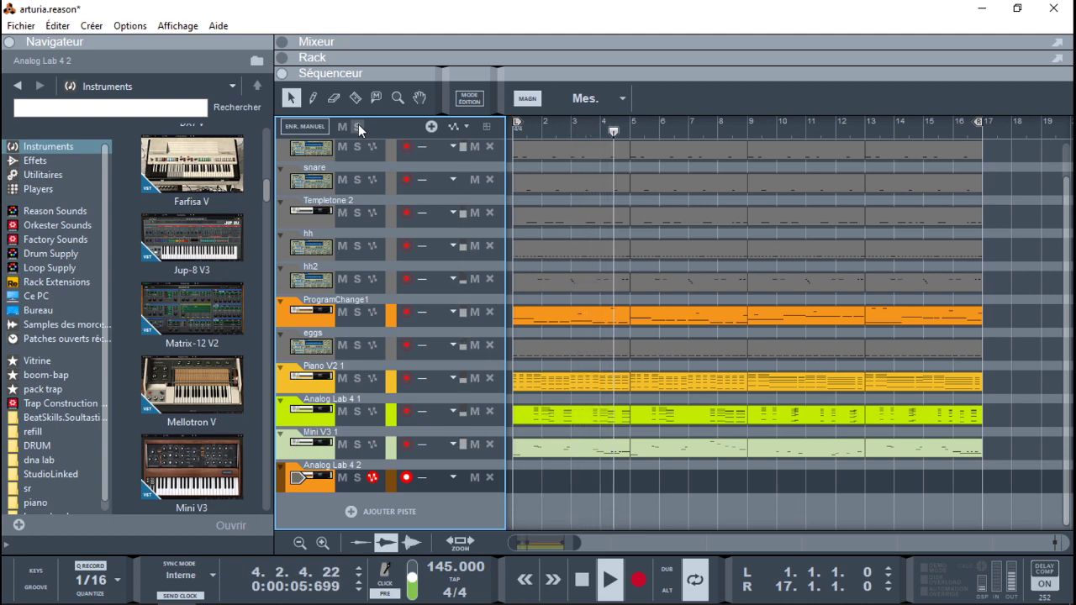
pyautogui.press('space')
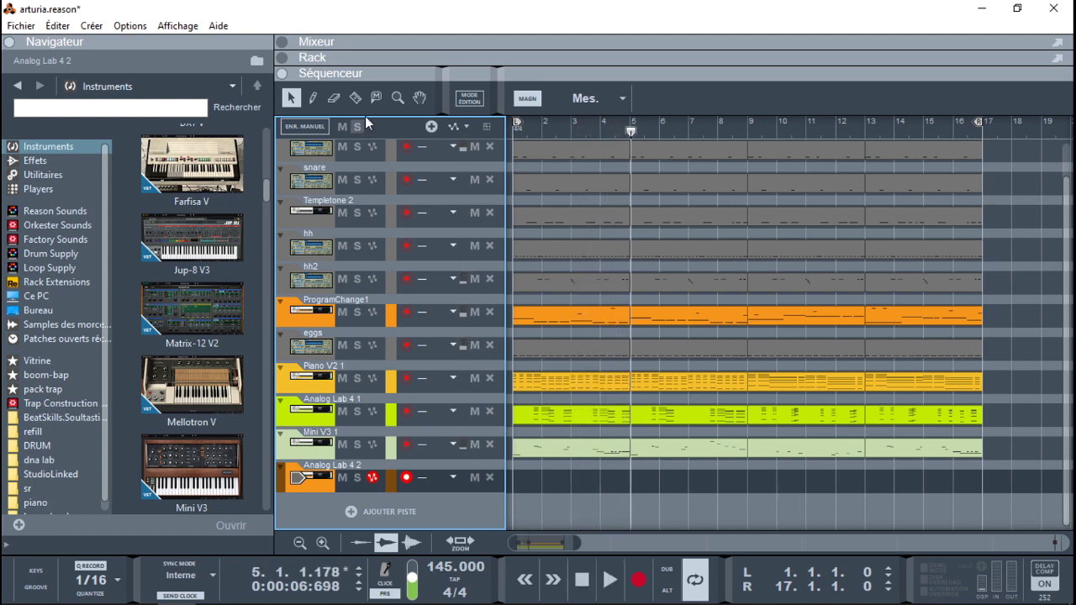
# Expand the rack over the sequencer and fold the kick, snare, hh, hh2 and eggs NN-19 samplers
pyautogui.click(341, 57)
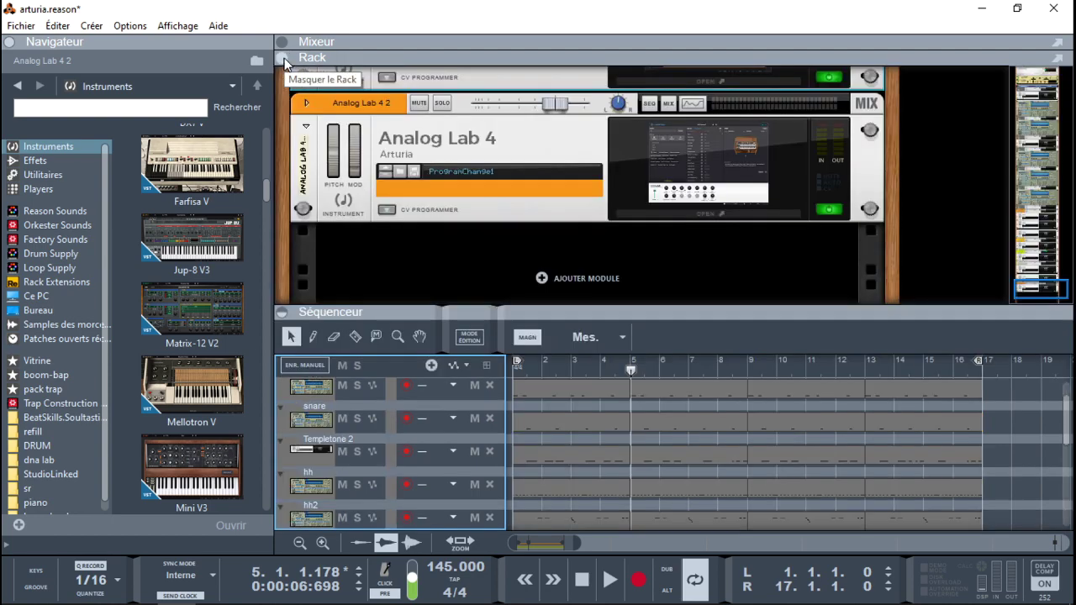
pyautogui.click(290, 313)
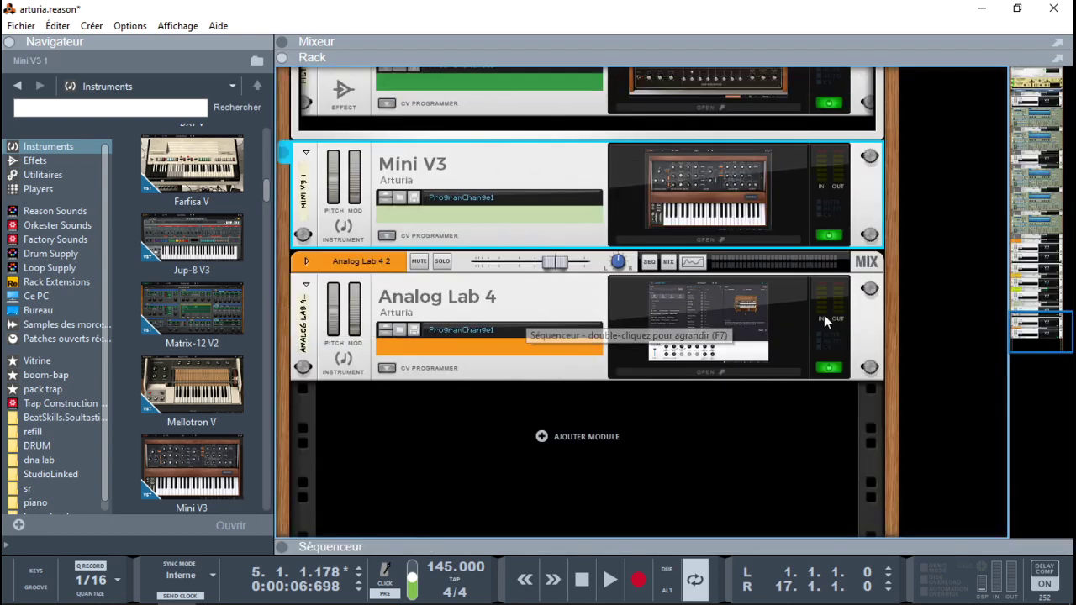
pyautogui.moveTo(1052, 339); pyautogui.dragTo(1059, 104)
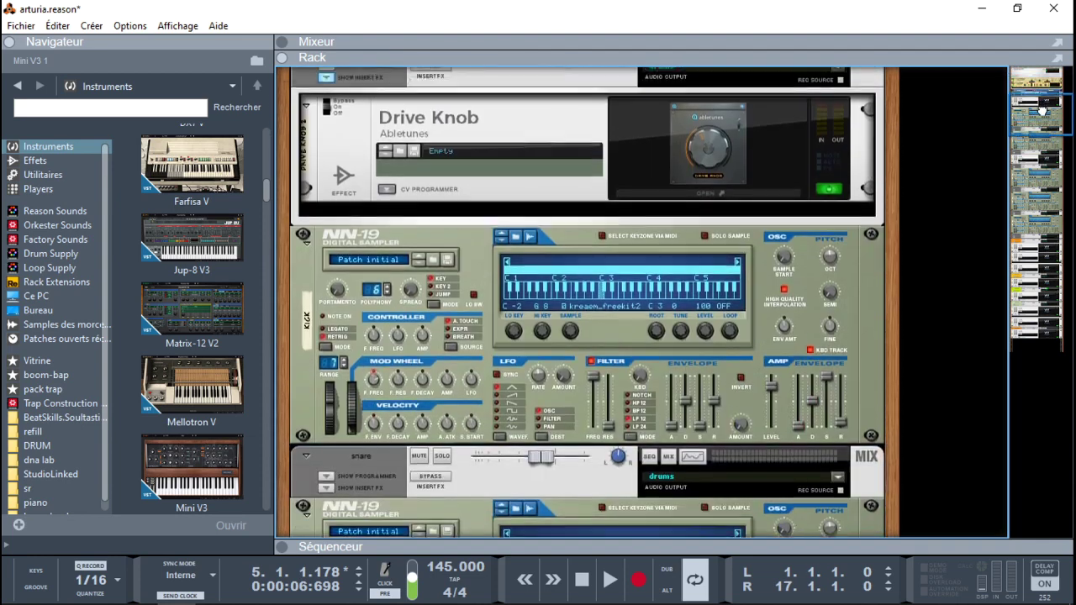
pyautogui.click(306, 234)
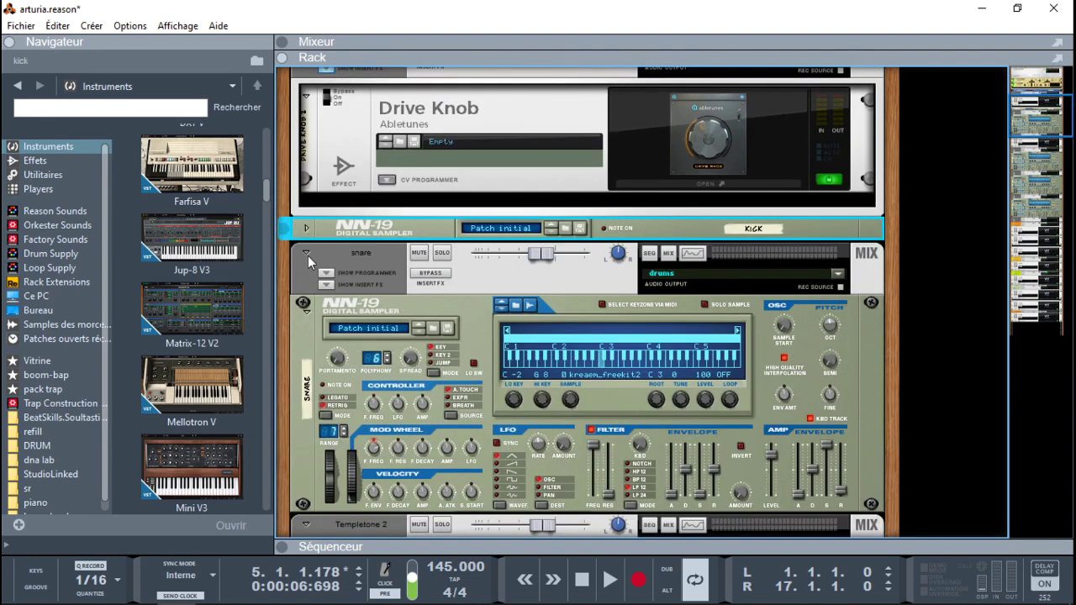
pyautogui.click(307, 310)
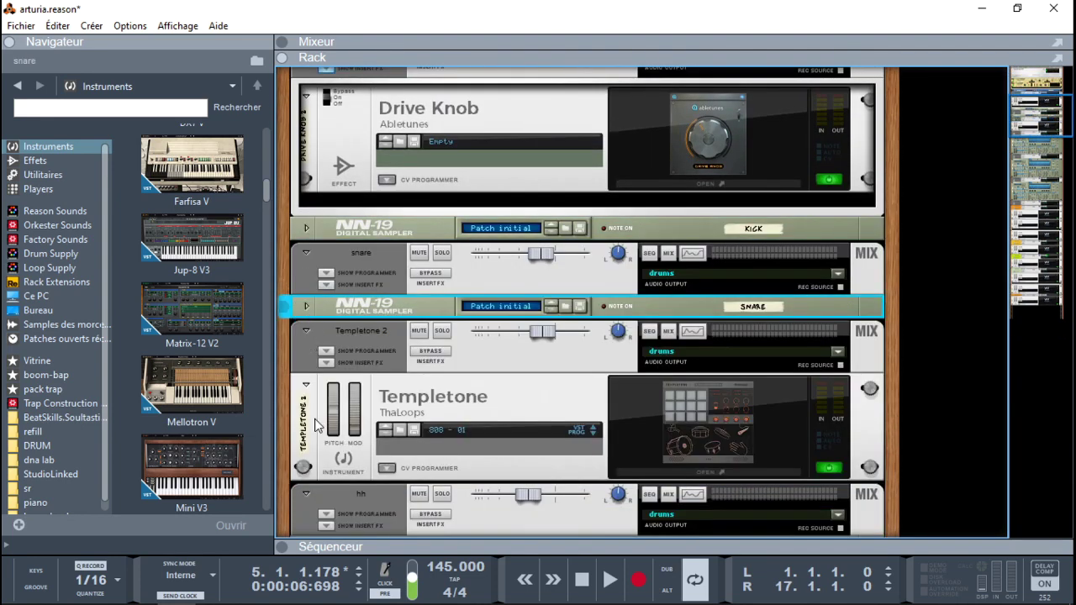
pyautogui.moveTo(1043, 122); pyautogui.dragTo(1043, 147)
pyautogui.click(305, 268)
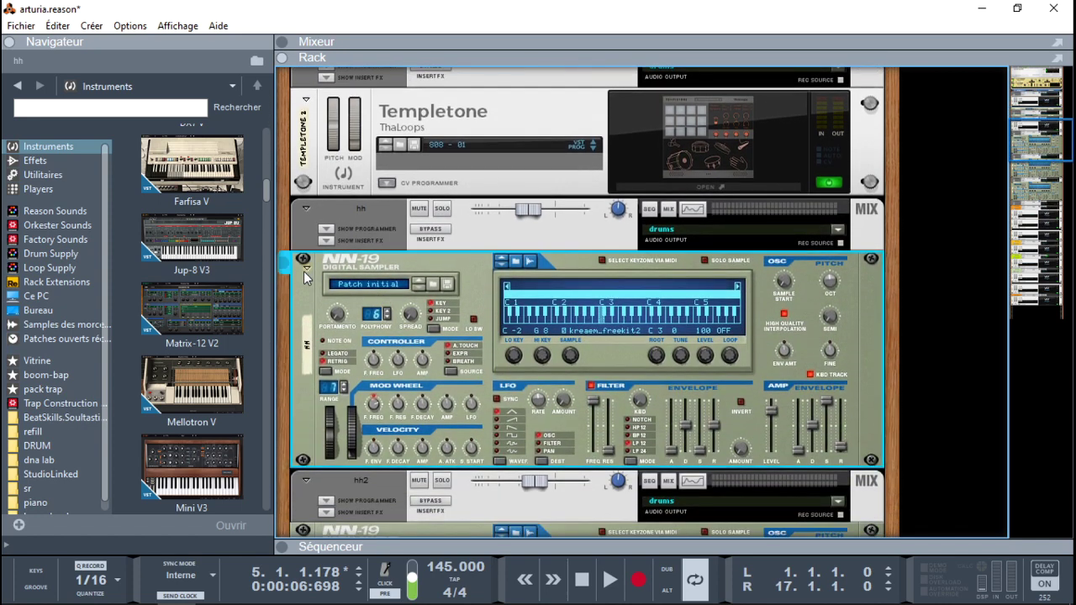
pyautogui.click(309, 349)
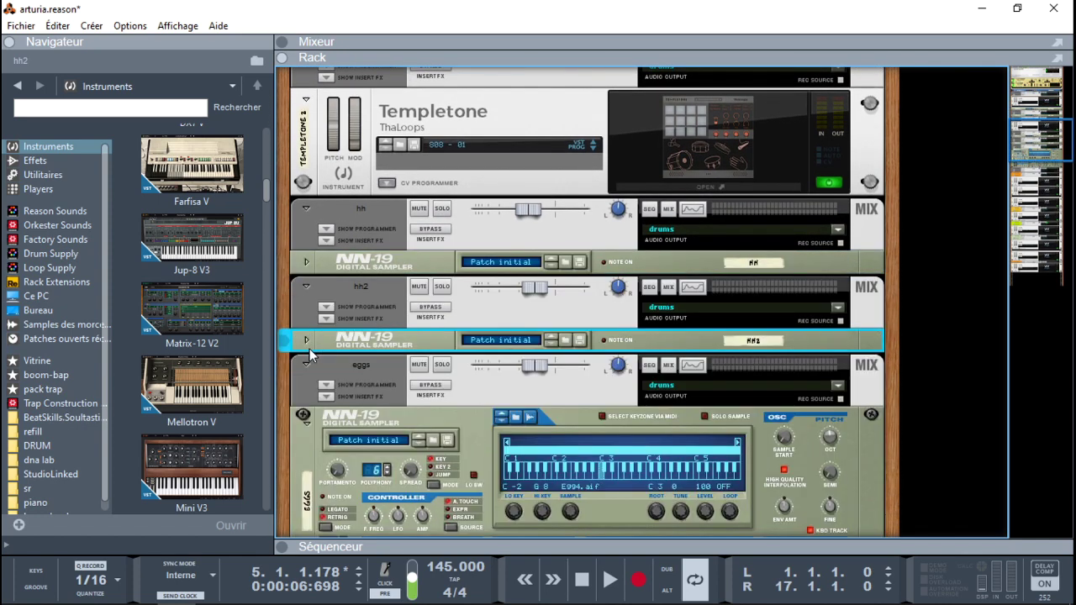
pyautogui.click(308, 428)
# Open the plugin window of the CMI V instrument in the rack and show the sequencer below the rack again
pyautogui.moveTo(1041, 134); pyautogui.dragTo(1046, 181)
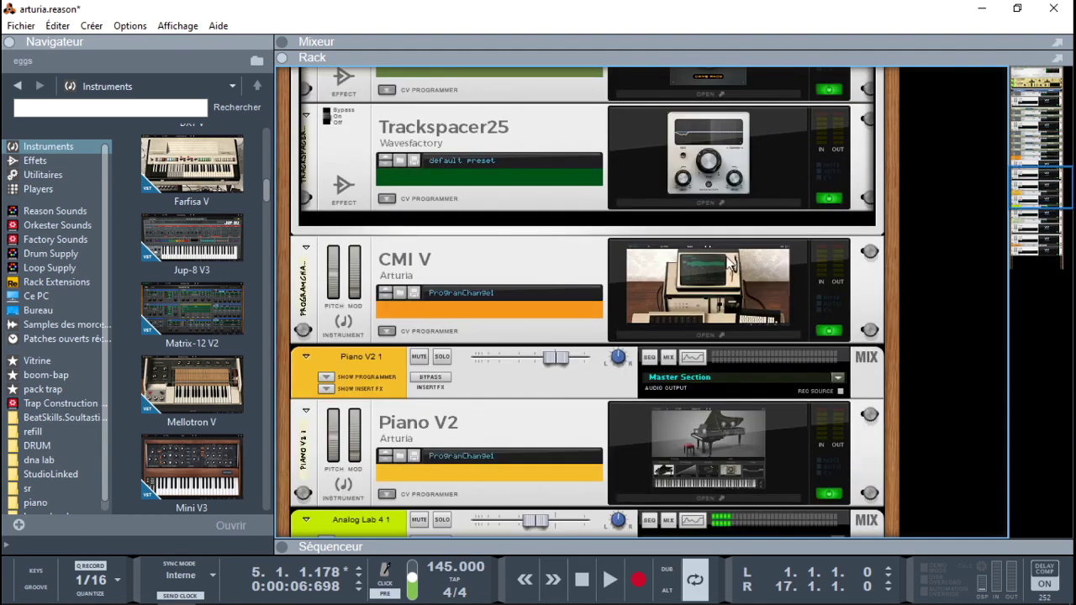
pyautogui.click(680, 304)
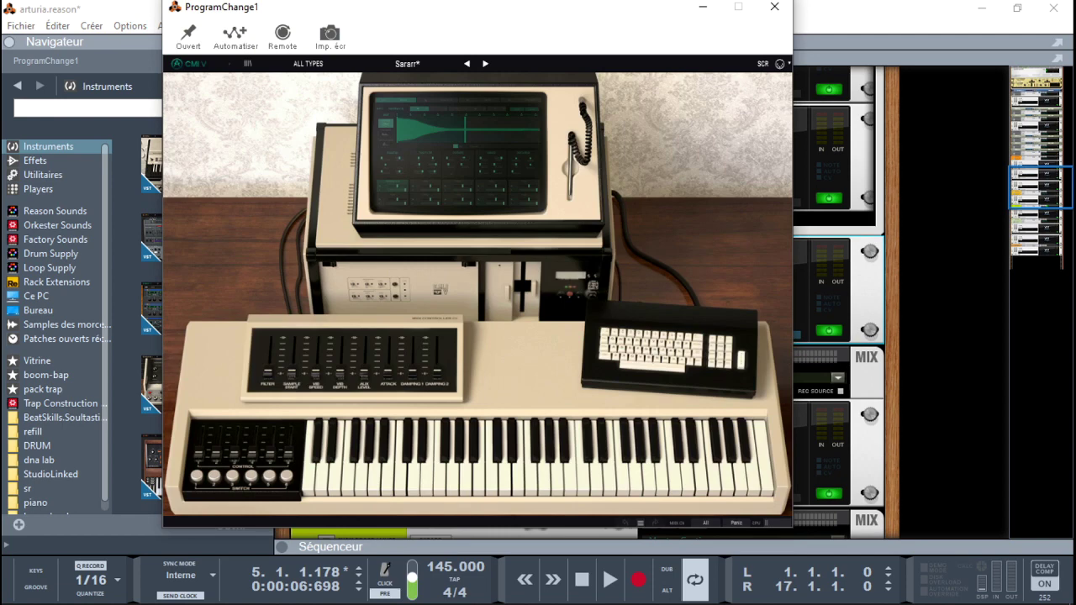
pyautogui.click(279, 556)
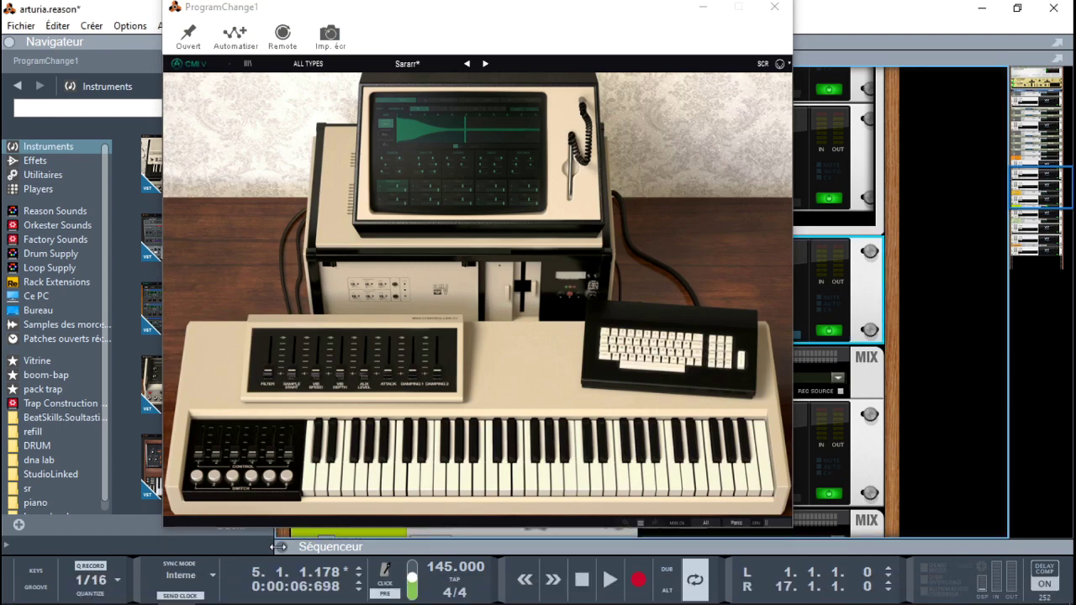
pyautogui.click(279, 548)
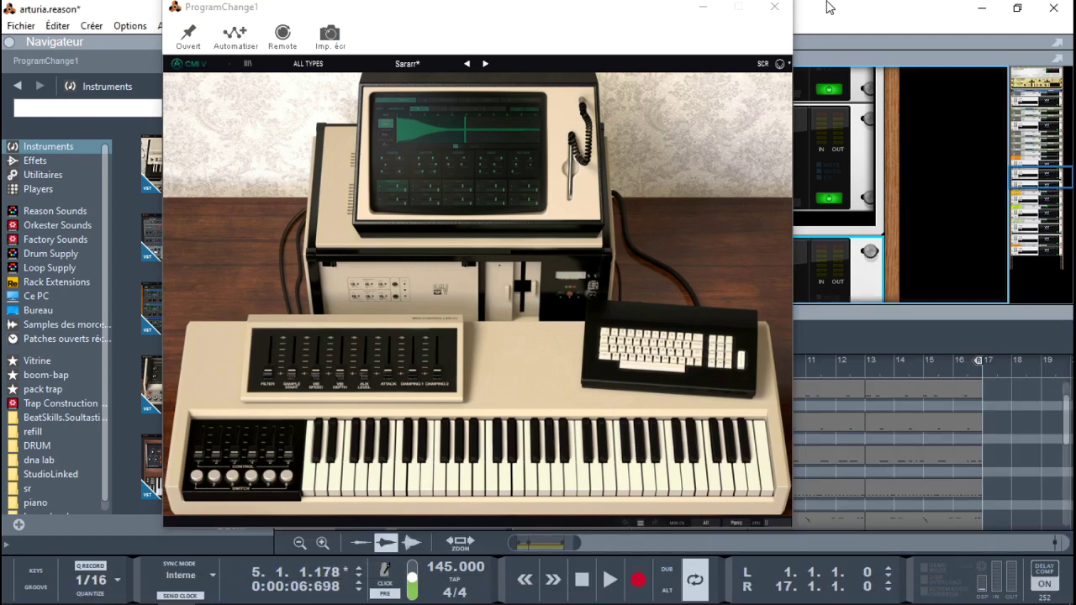
# Close the CMI V window, select the ProgramChange1 track, reopen its plugin window and reposition it over the rack and sequencer
pyautogui.click(774, 8)
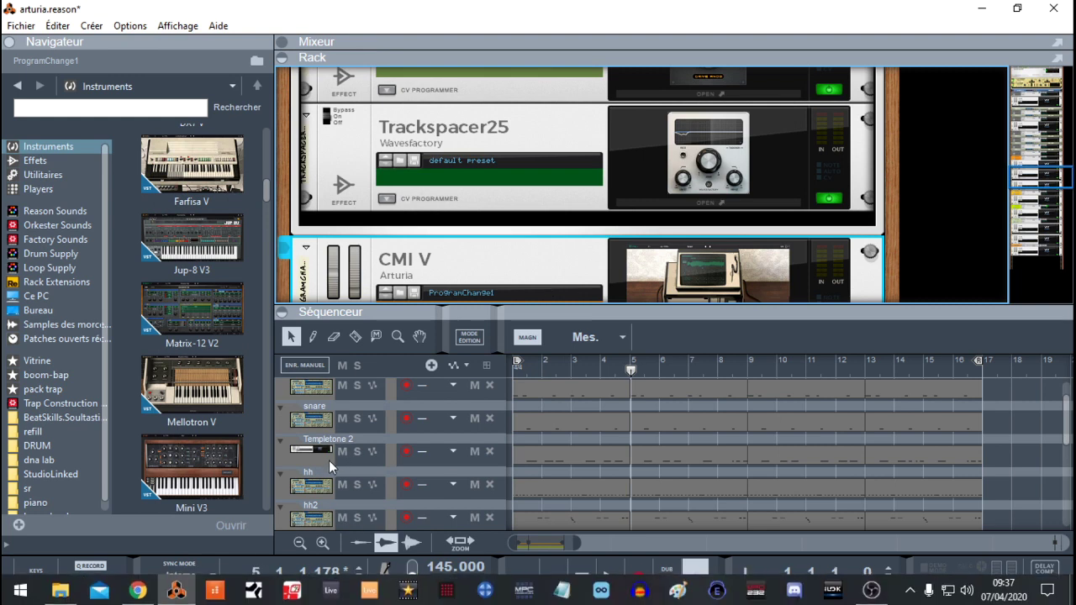
pyautogui.click(1066, 448)
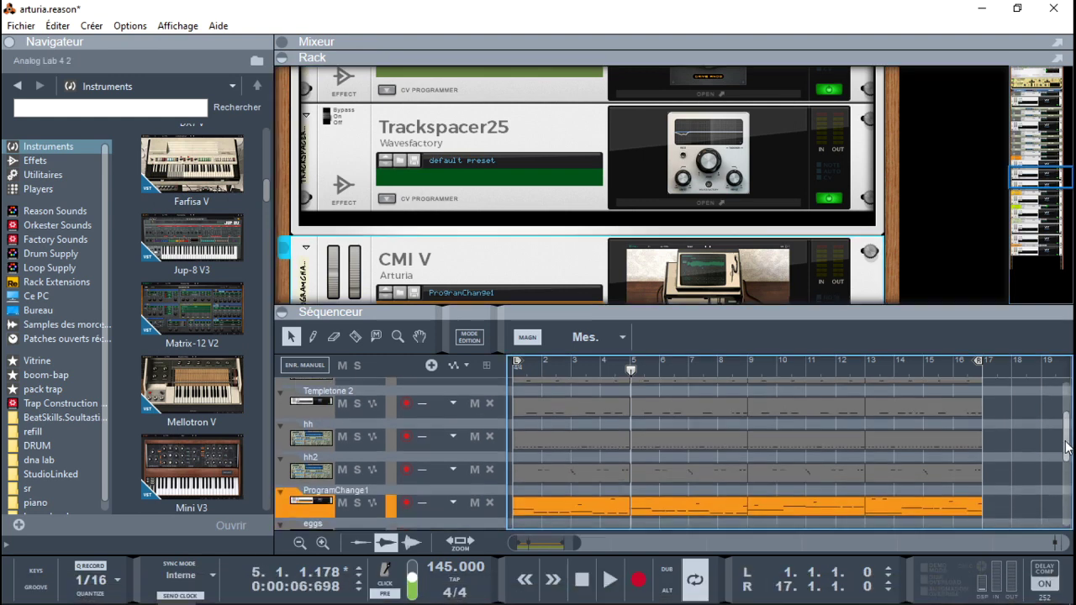
pyautogui.scroll(-1, 1066, 448)
pyautogui.click(323, 470)
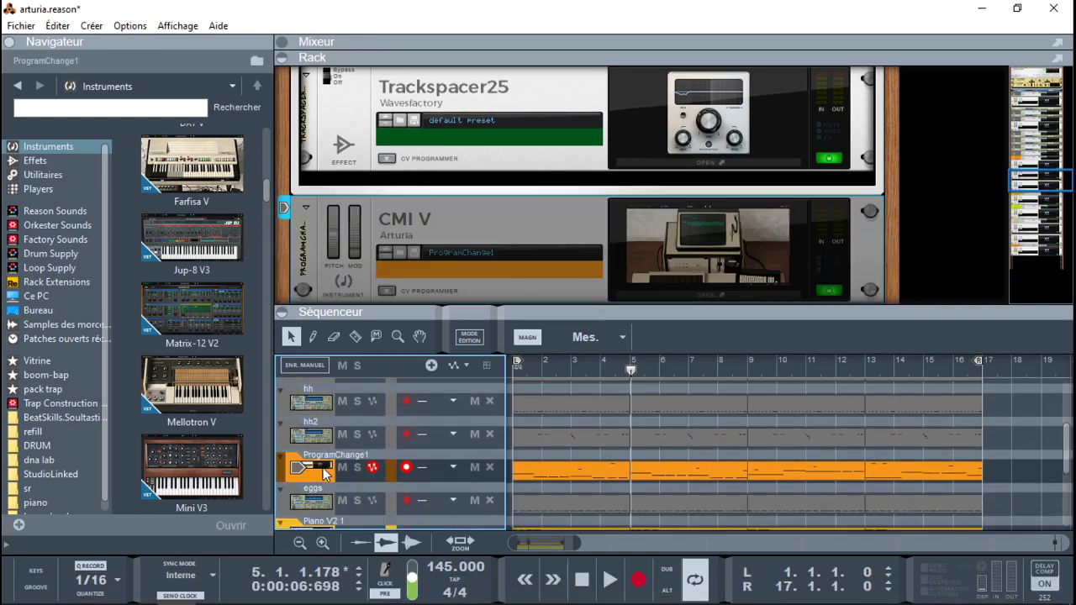
pyautogui.click(656, 296)
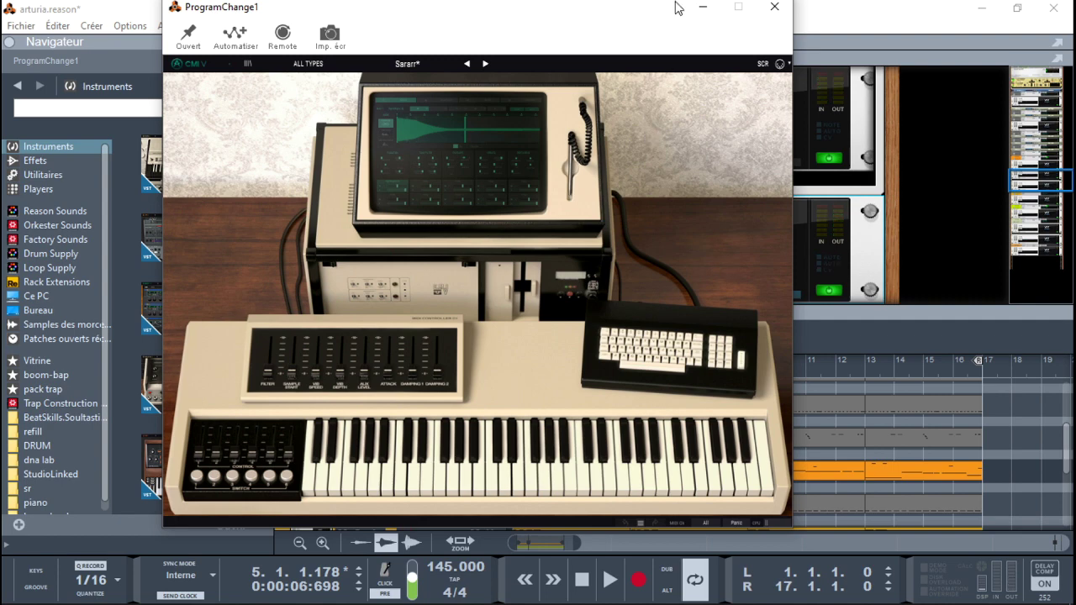
pyautogui.moveTo(623, 13); pyautogui.dragTo(756, 29)
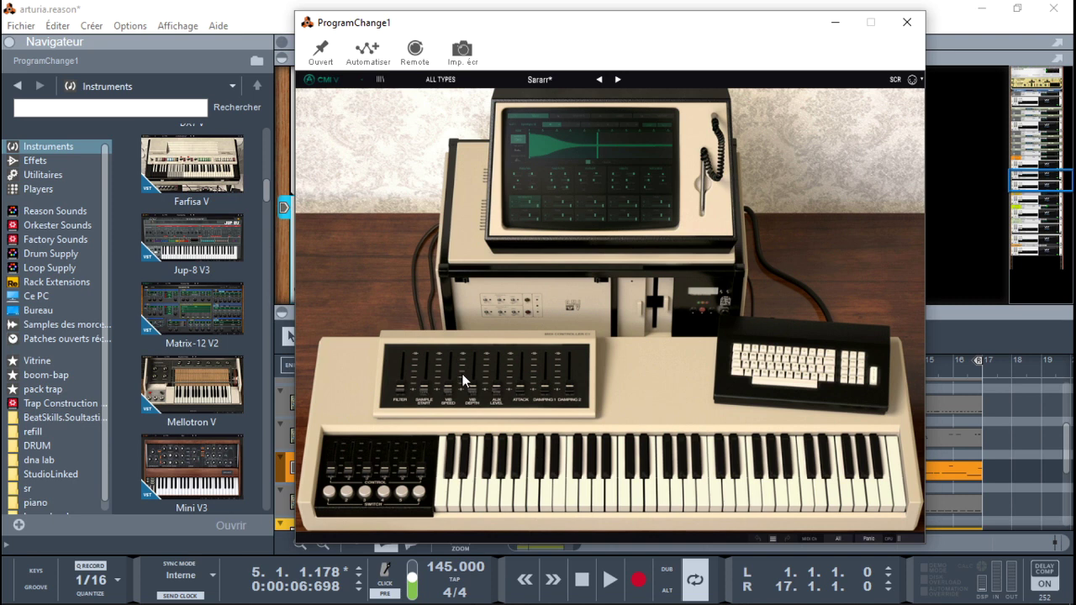
# Show the CMI V screen view, look at slot 1's sample loading dialog without loading anything, and examine the portamento controls
pyautogui.click(895, 79)
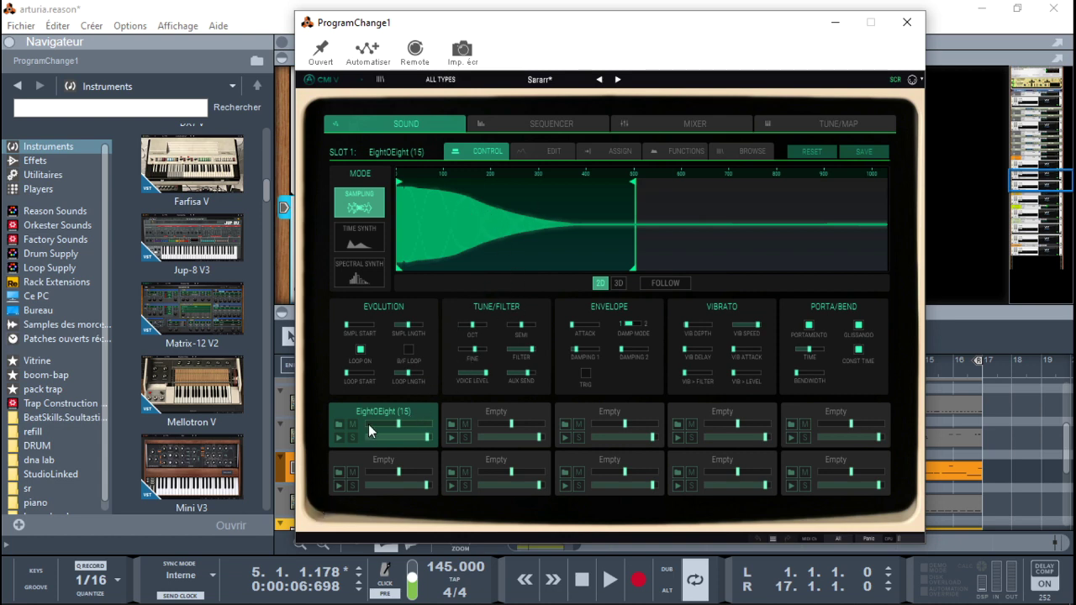
pyautogui.click(339, 426)
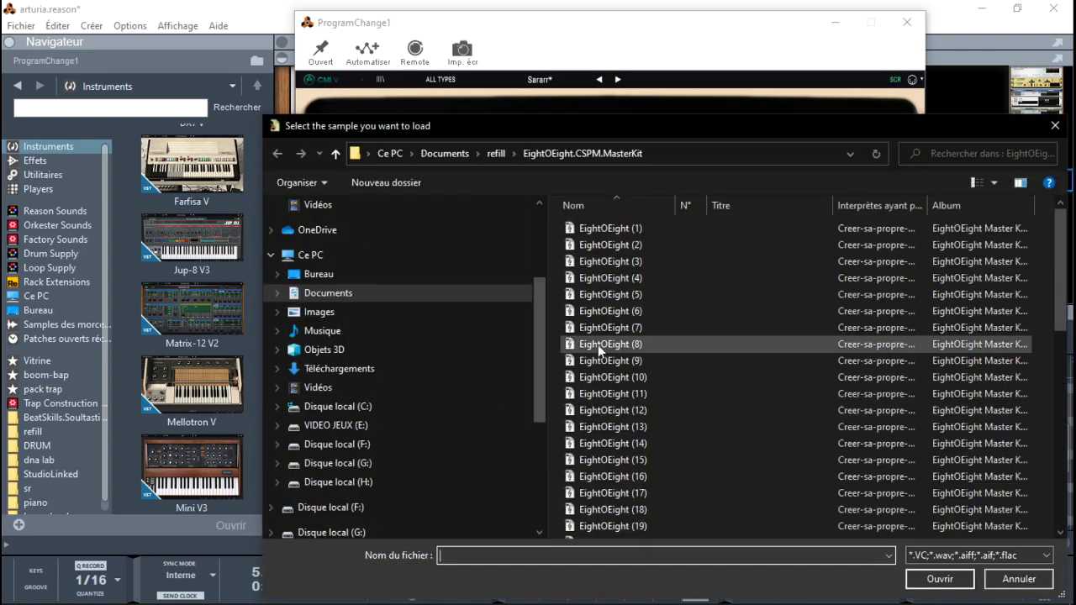
pyautogui.click(1056, 126)
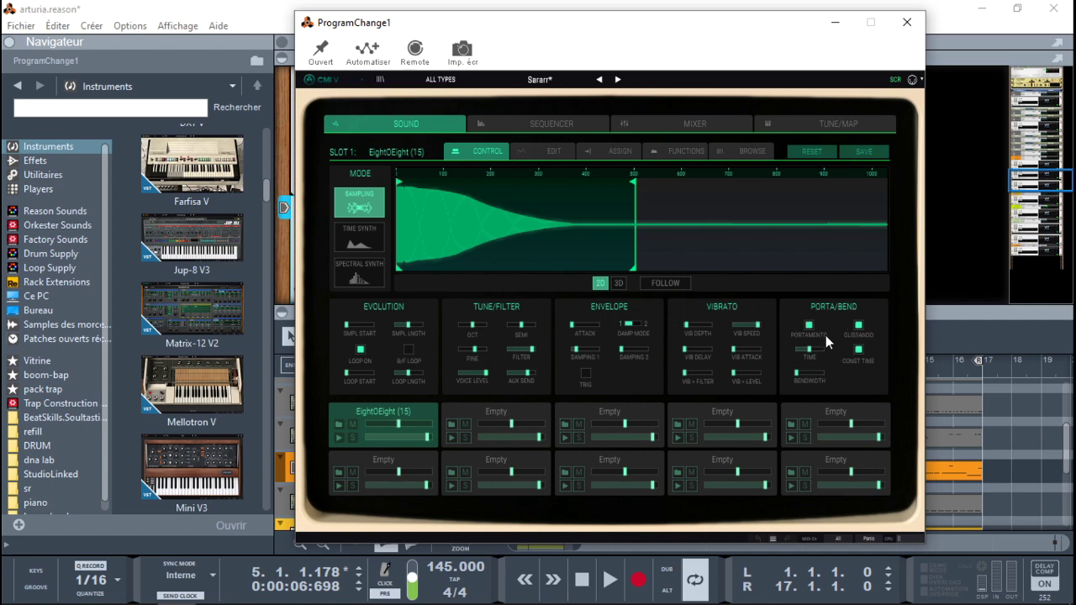
pyautogui.moveTo(805, 353)
# View the CMI V Sequencer and Mixer pages with track 1's insert effect types, and return to the Sound page
pyautogui.click(557, 128)
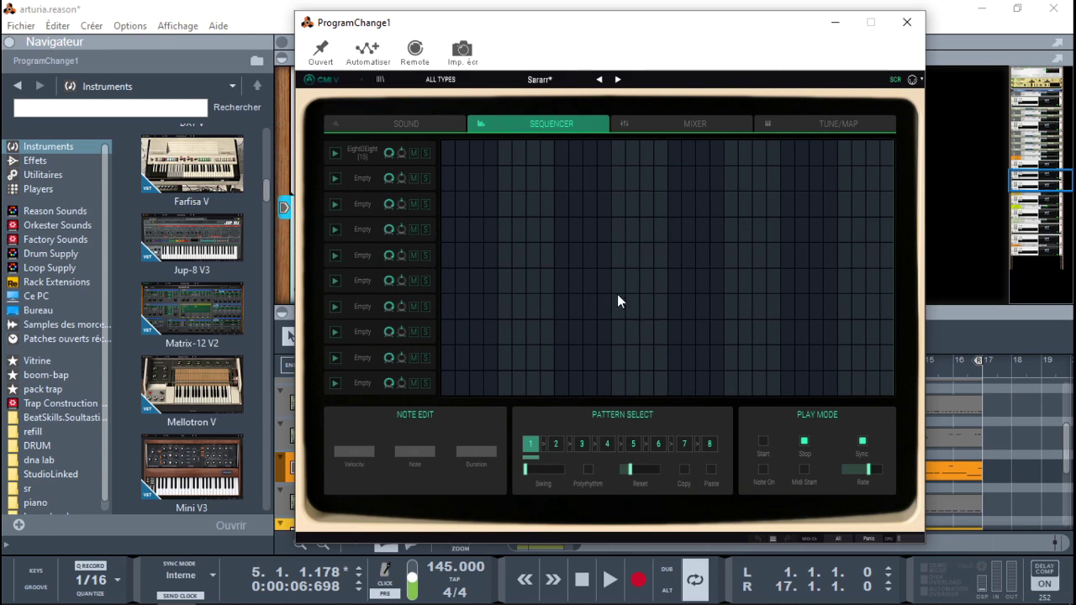
pyautogui.click(697, 124)
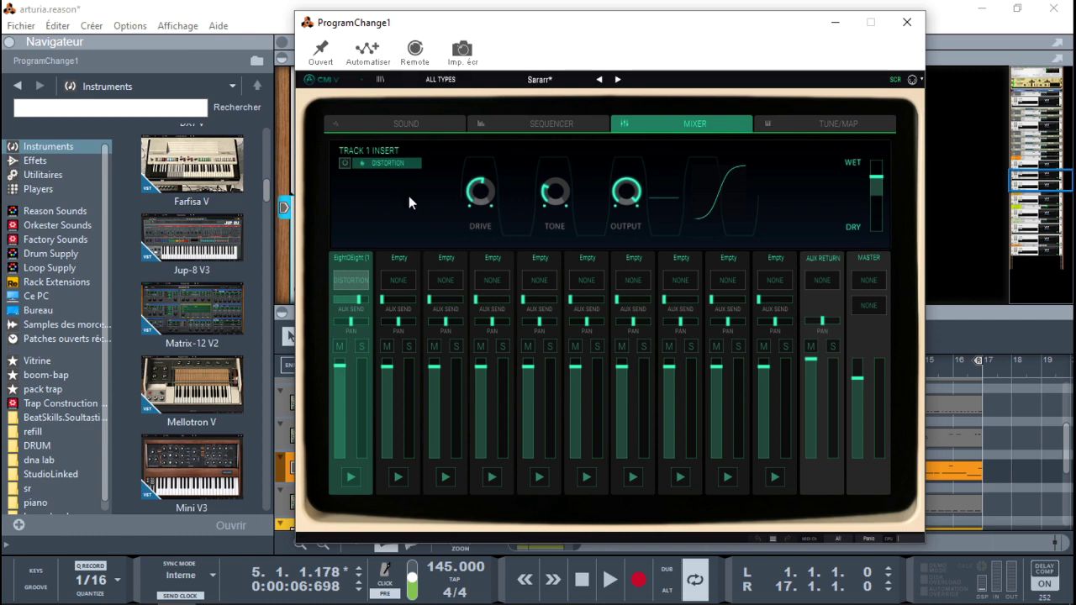
pyautogui.click(402, 164)
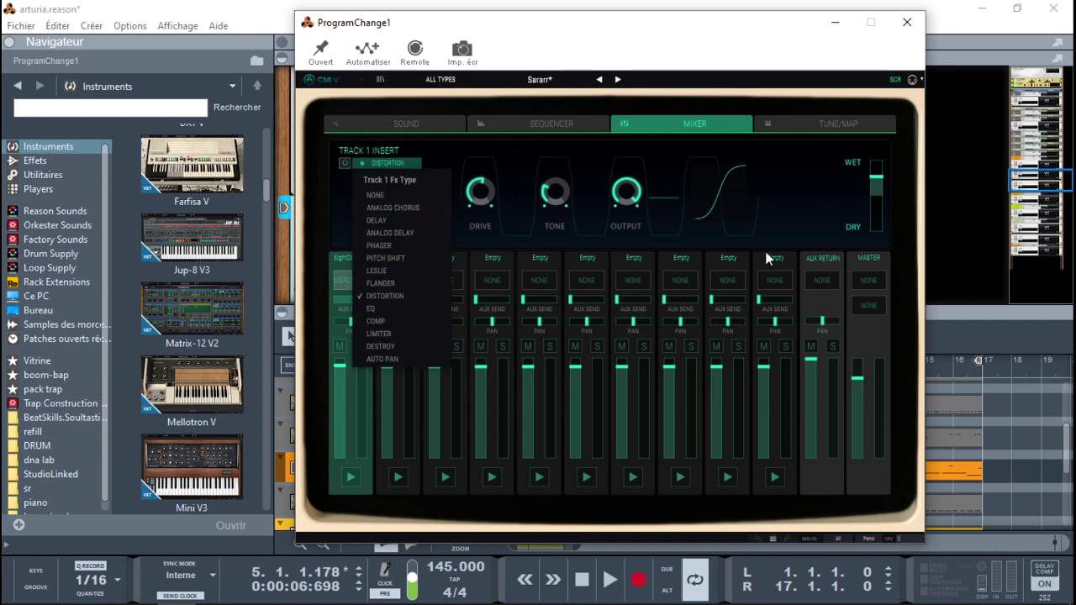
pyautogui.click(419, 118)
pyautogui.click(420, 120)
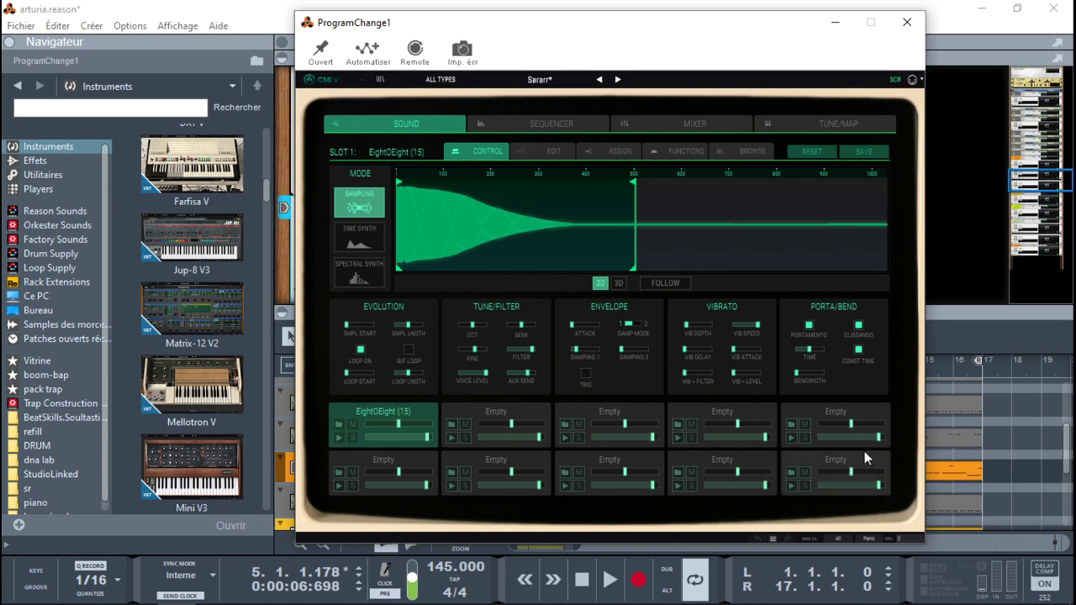
# Review the insert effect types for track 1 in the Mixer again and show the Tune/Map page
pyautogui.click(638, 119)
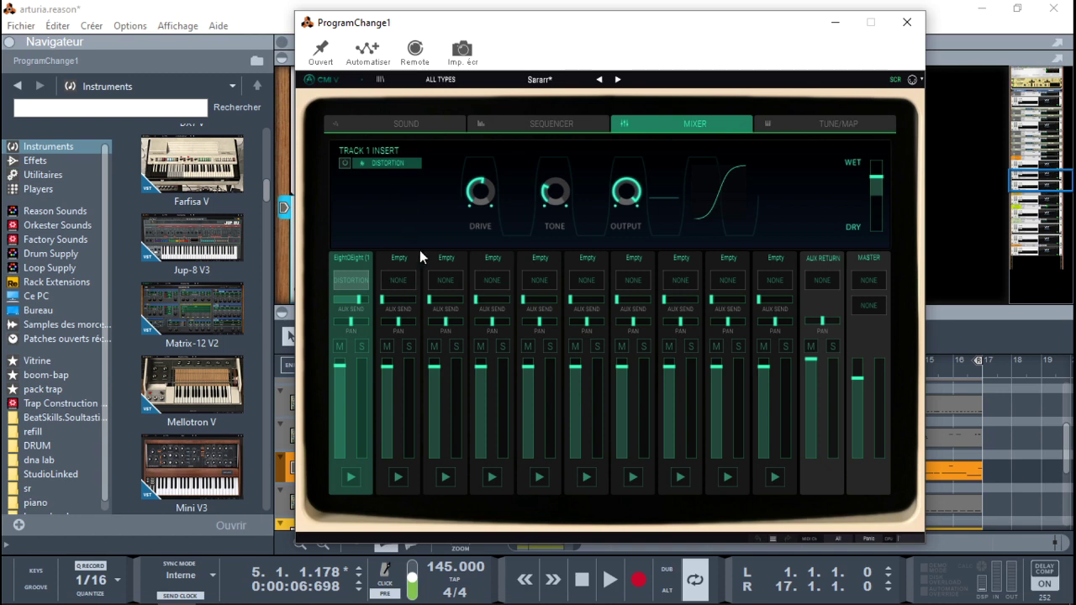
pyautogui.click(371, 162)
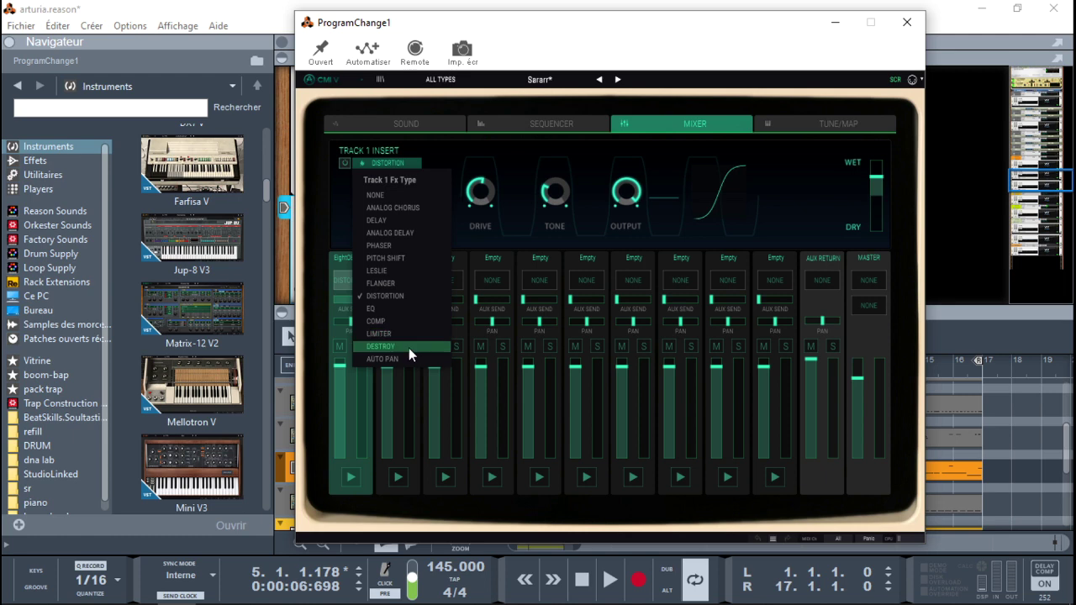
pyautogui.click(817, 126)
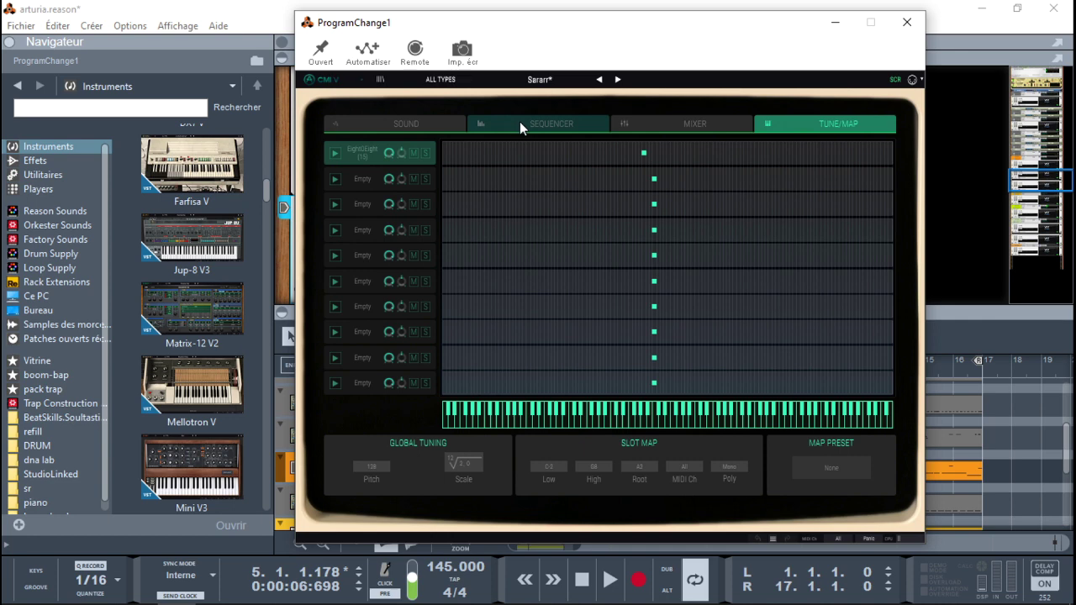
# Show the Sound page's Edit view for slot 1 and adjust the EightOEight (15) sample's bit depth, leaving it at 12 bits
pyautogui.click(424, 128)
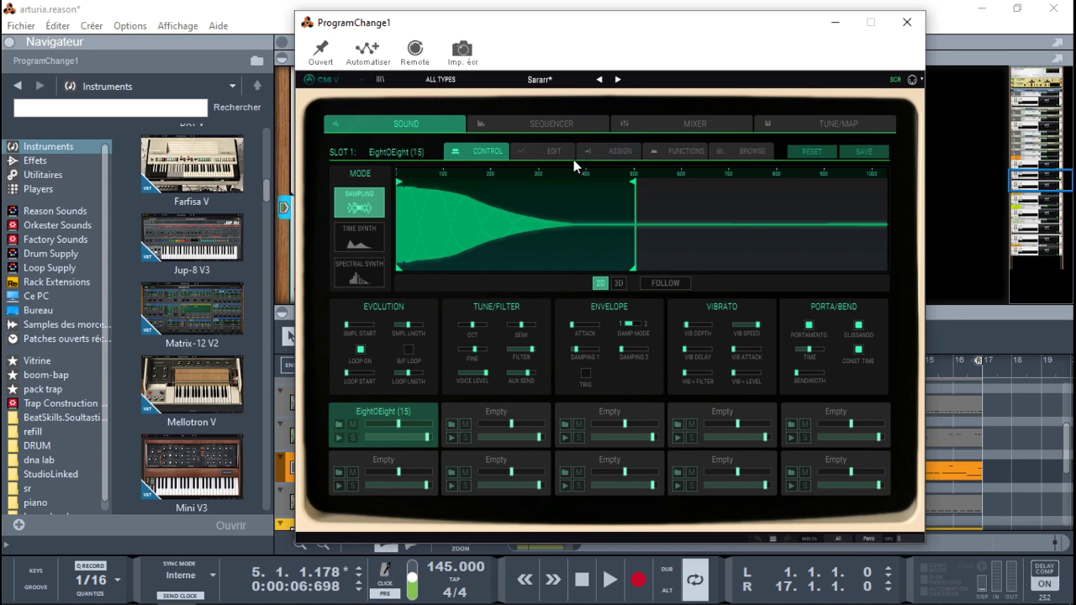
pyautogui.click(547, 156)
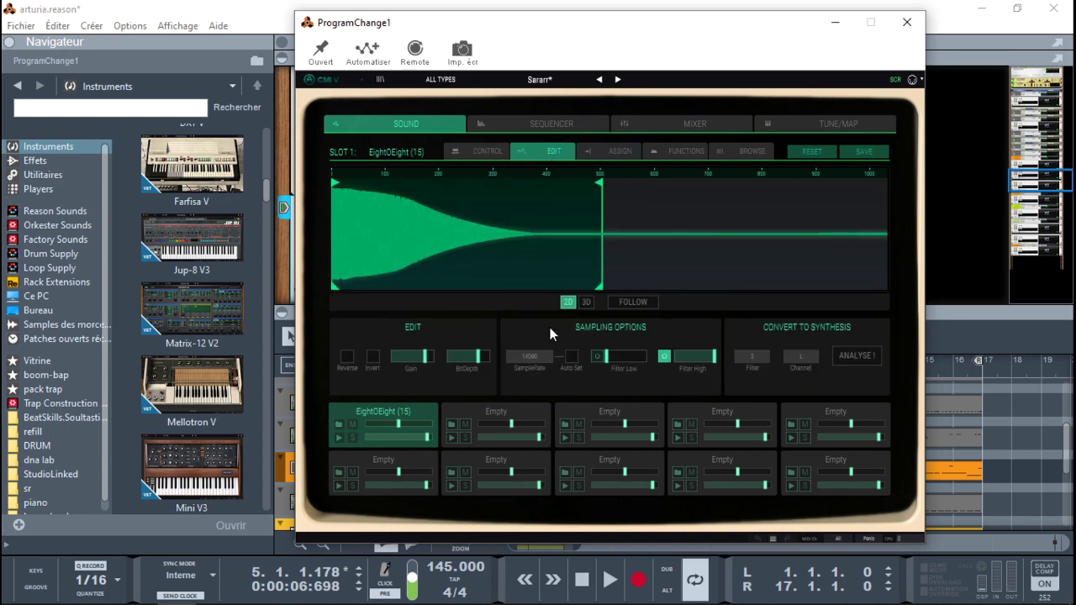
pyautogui.click(481, 364)
pyautogui.moveTo(477, 357); pyautogui.dragTo(467, 356)
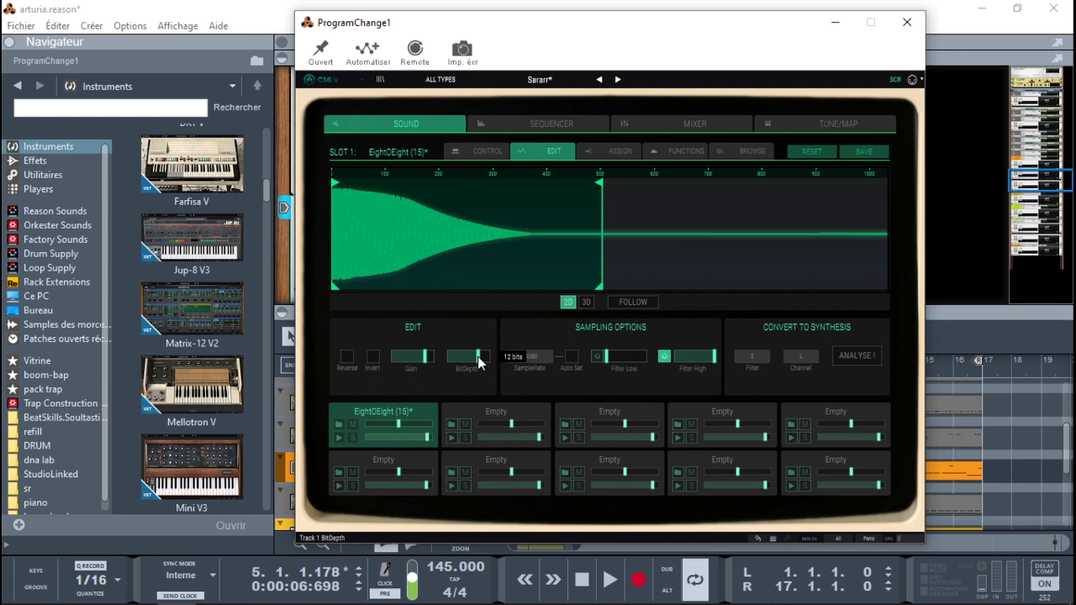
pyautogui.moveTo(479, 362)
pyautogui.mouseDown()
pyautogui.moveTo(489, 362)
pyautogui.moveTo(478, 362)
pyautogui.mouseUp()
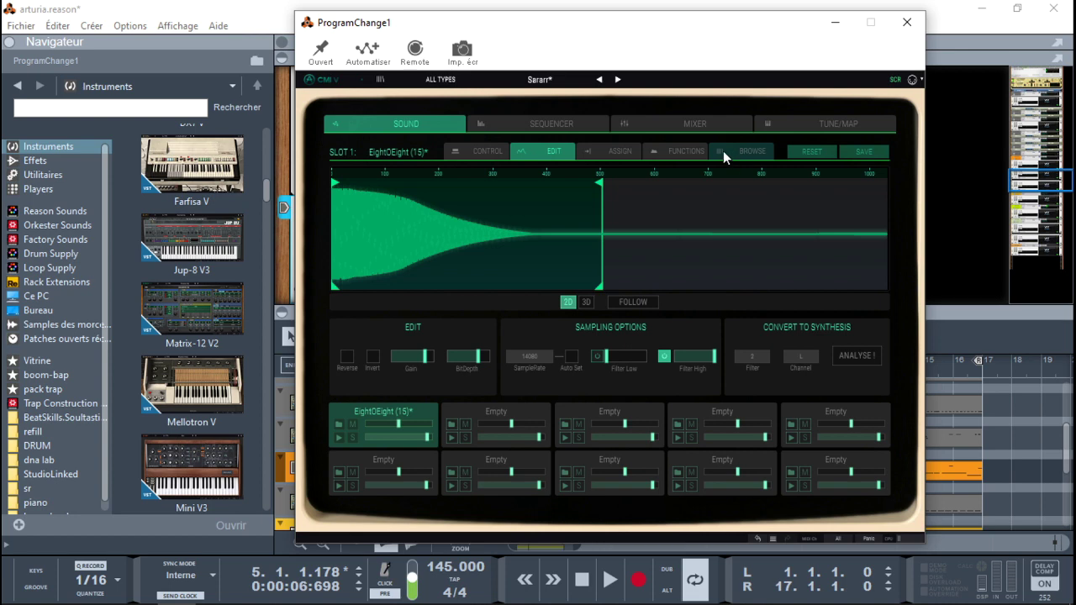
# View slot 1's Assign, Functions and Browse pages, look through the sample list, and close the CMI V window
pyautogui.click(618, 152)
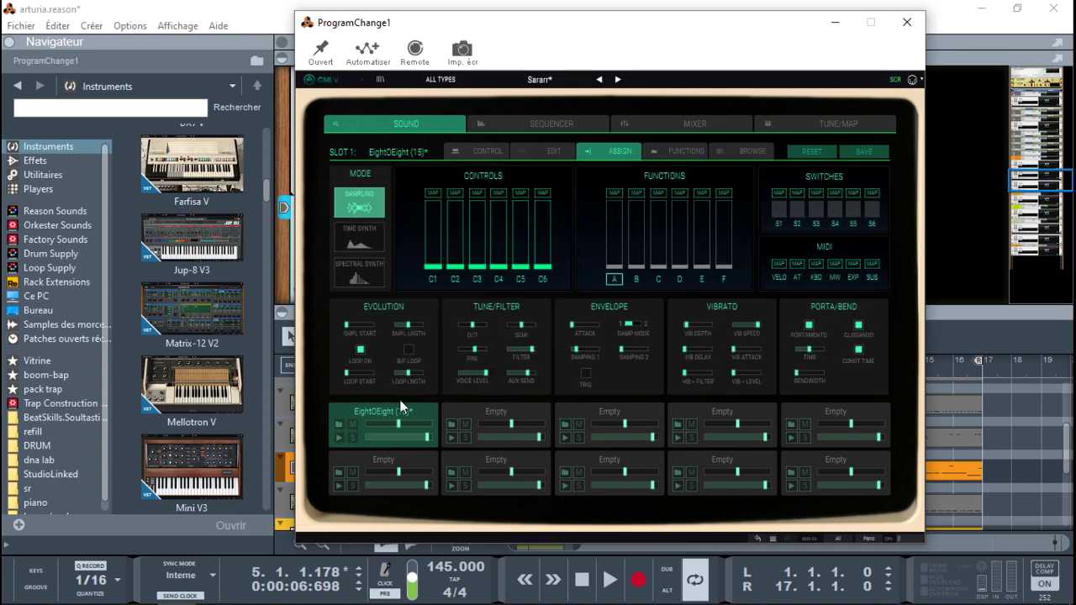
pyautogui.click(681, 151)
pyautogui.click(725, 154)
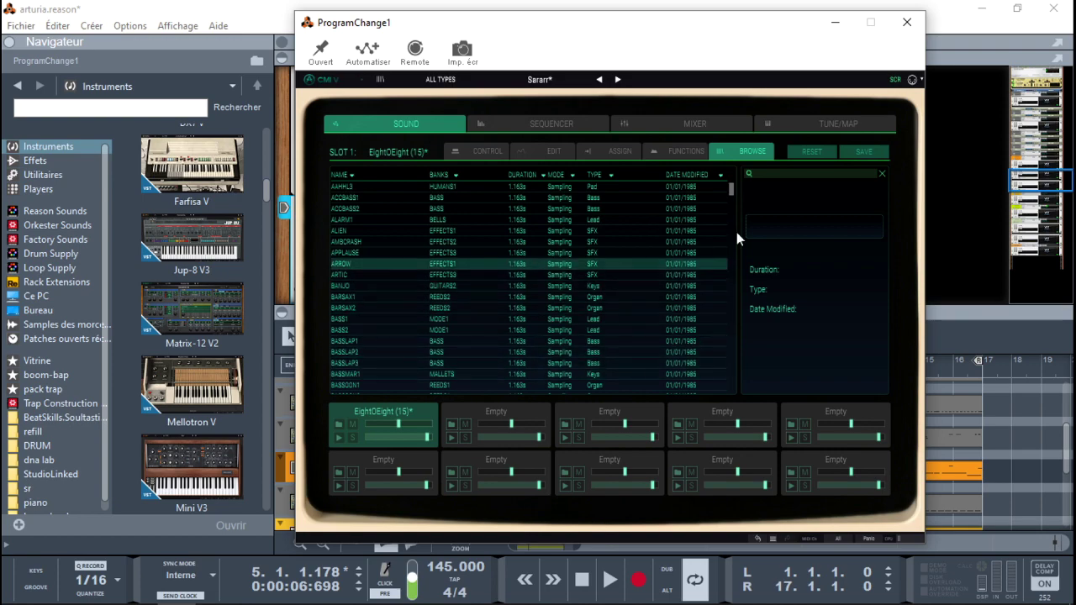
pyautogui.moveTo(733, 186); pyautogui.dragTo(745, 308)
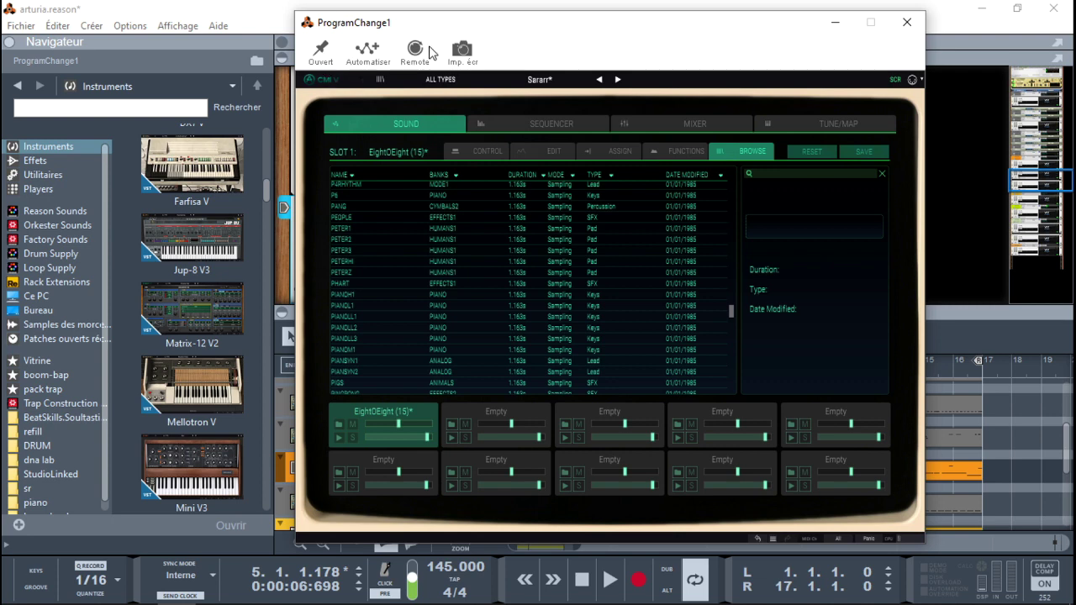
pyautogui.click(896, 79)
pyautogui.click(919, 14)
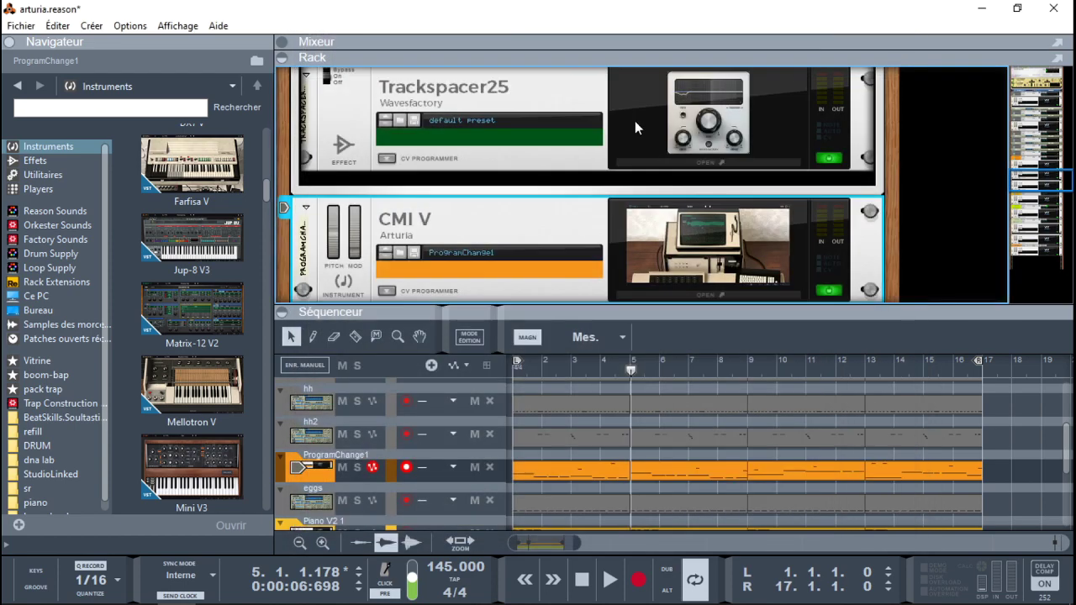
# Go to Piano V2 in the rack, select the Piano V2 1 track in the sequencer and open its plugin window
pyautogui.moveTo(1061, 168); pyautogui.dragTo(1064, 204)
pyautogui.click(712, 159)
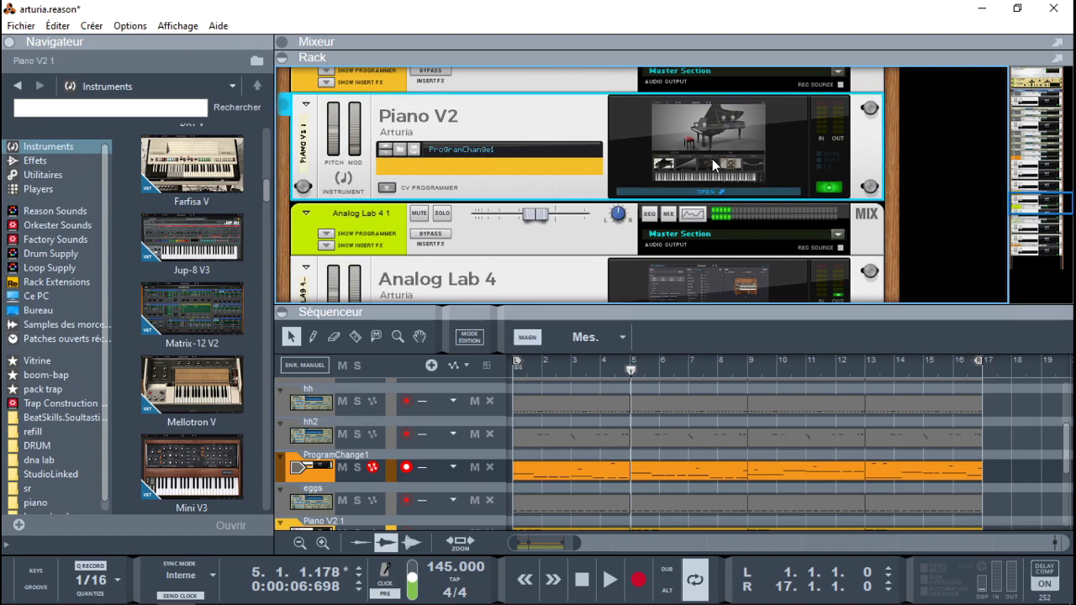
pyautogui.click(774, 7)
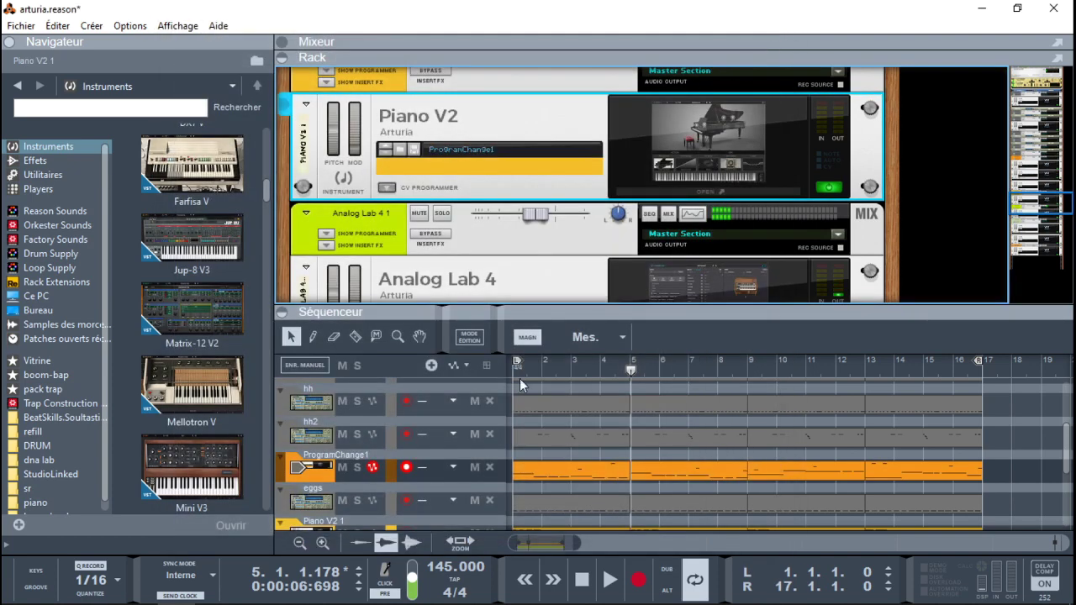
pyautogui.click(1036, 470)
pyautogui.scroll(-3, 1036, 469)
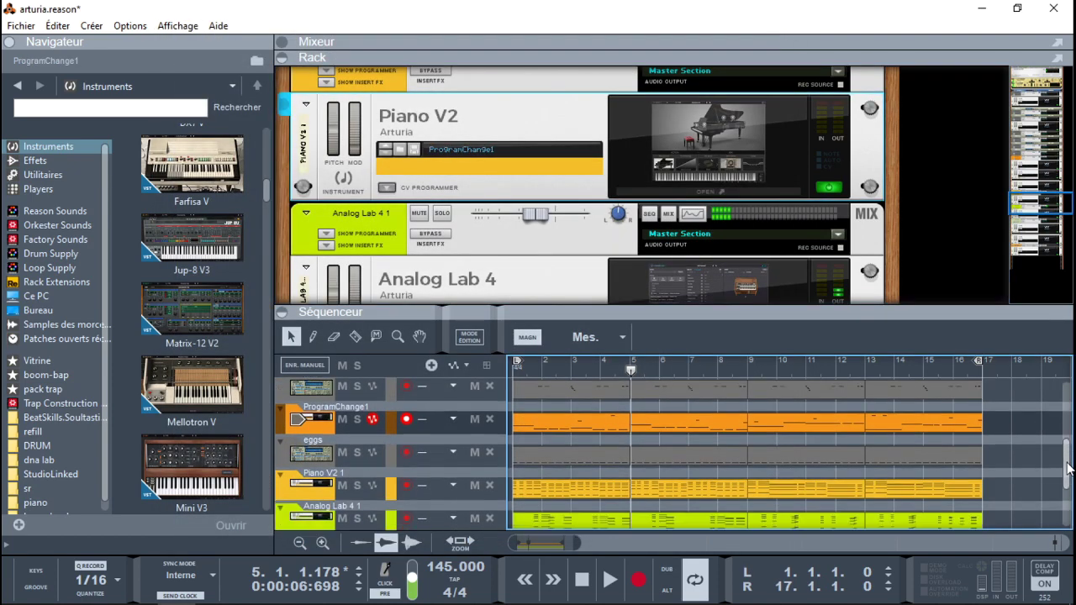
pyautogui.click(312, 456)
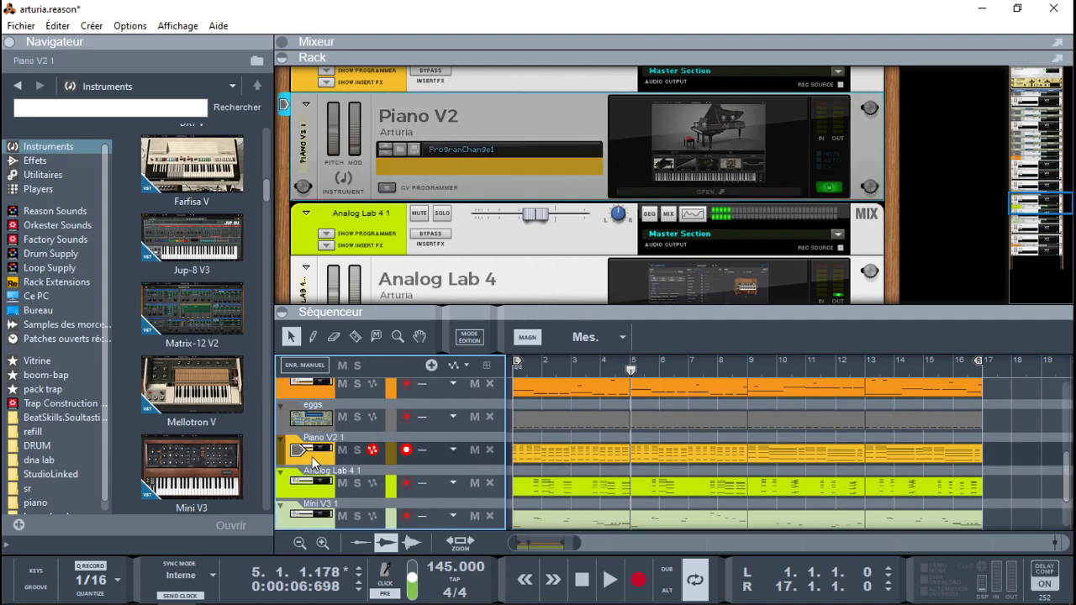
pyautogui.click(680, 197)
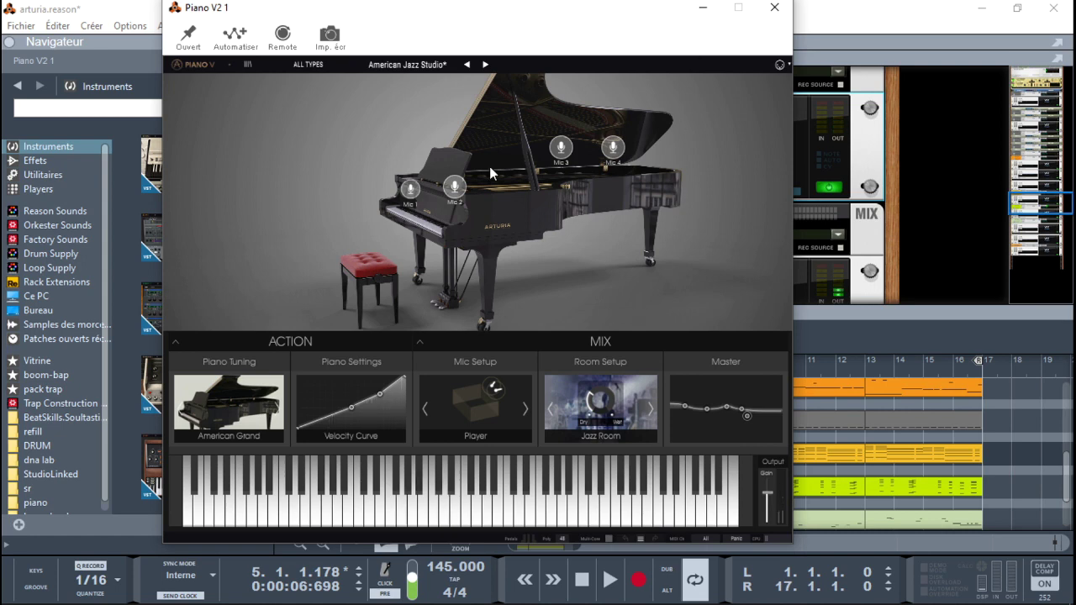
# Look through the Piano V2 preset browser and return to the piano view
pyautogui.click(249, 65)
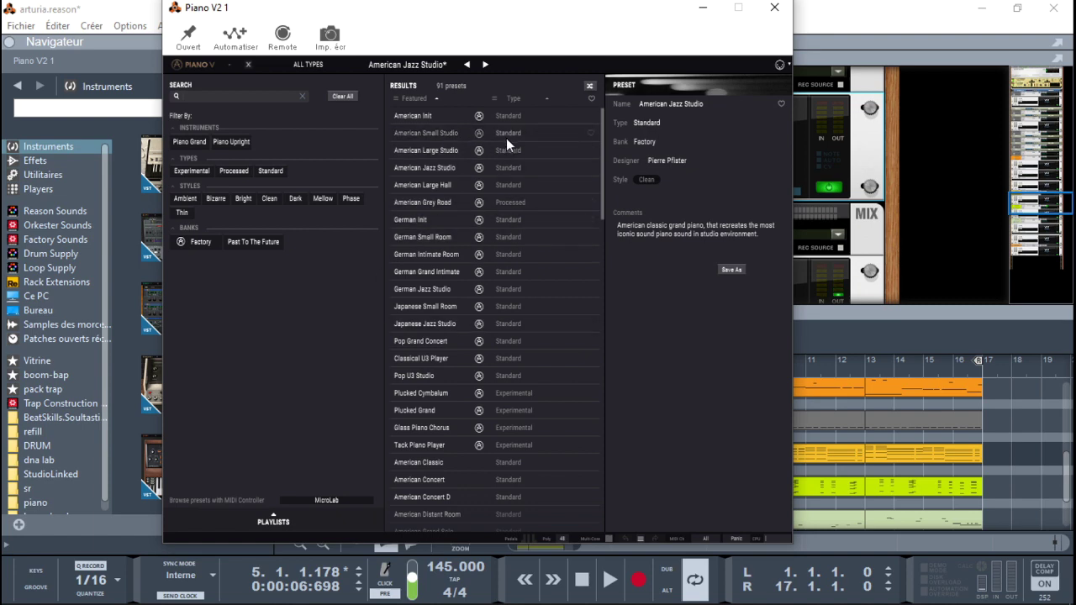
pyautogui.moveTo(602, 181); pyautogui.dragTo(608, 133)
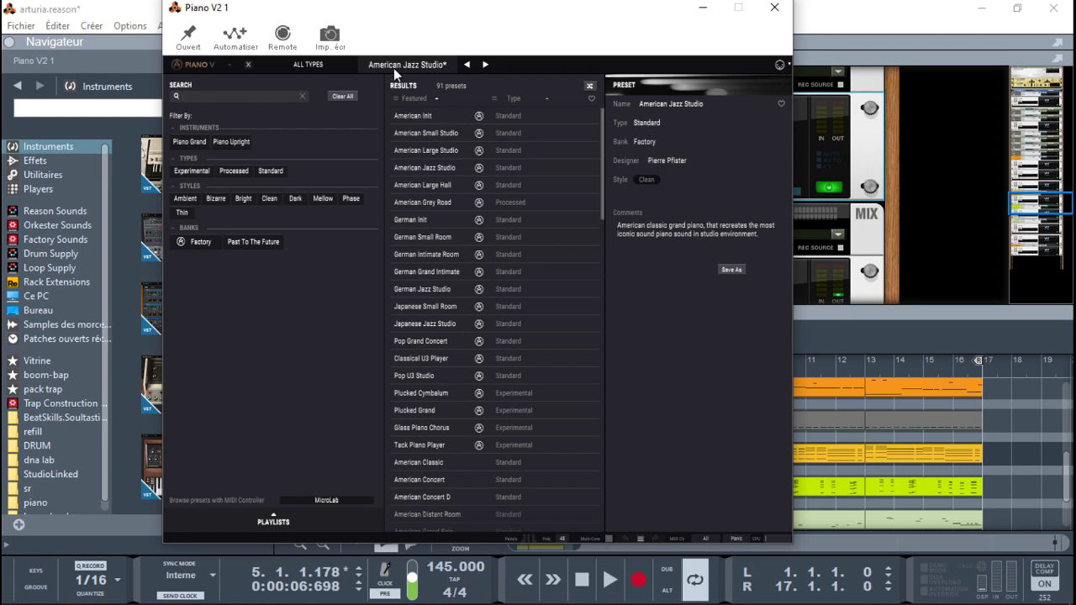
pyautogui.click(250, 65)
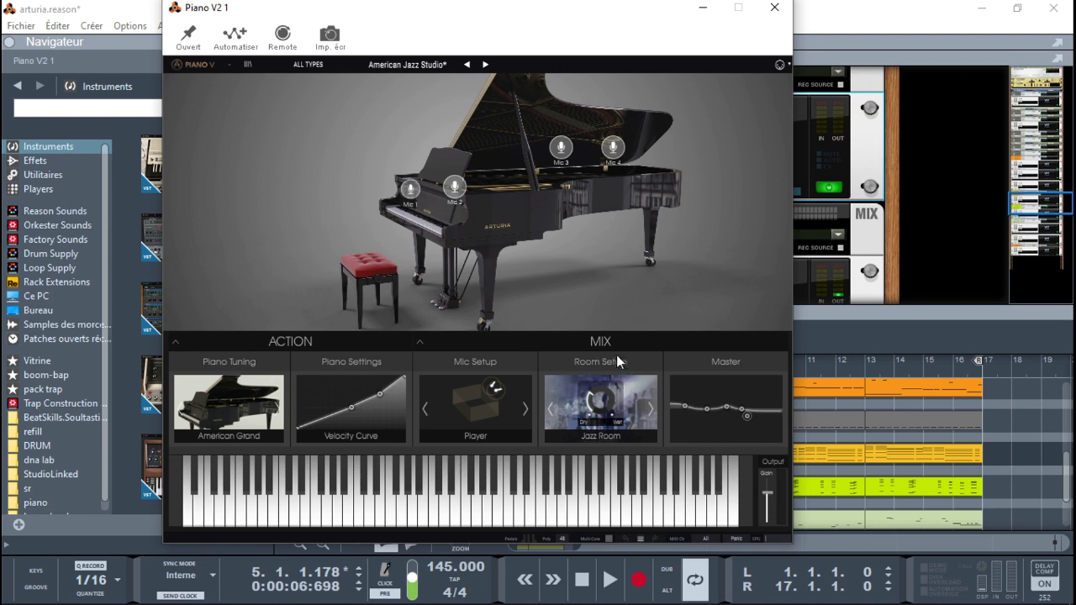
# Expand the Action and Mix sections of Piano V2, enable the Stereo Delay and inspect its dry/wet and delay time controls
pyautogui.click(284, 340)
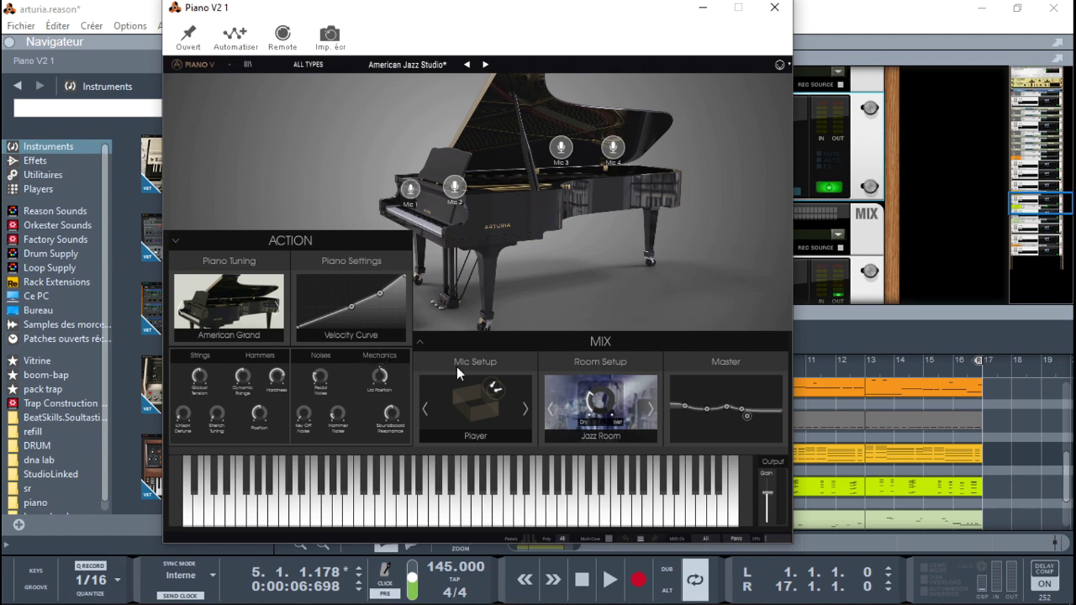
pyautogui.click(484, 341)
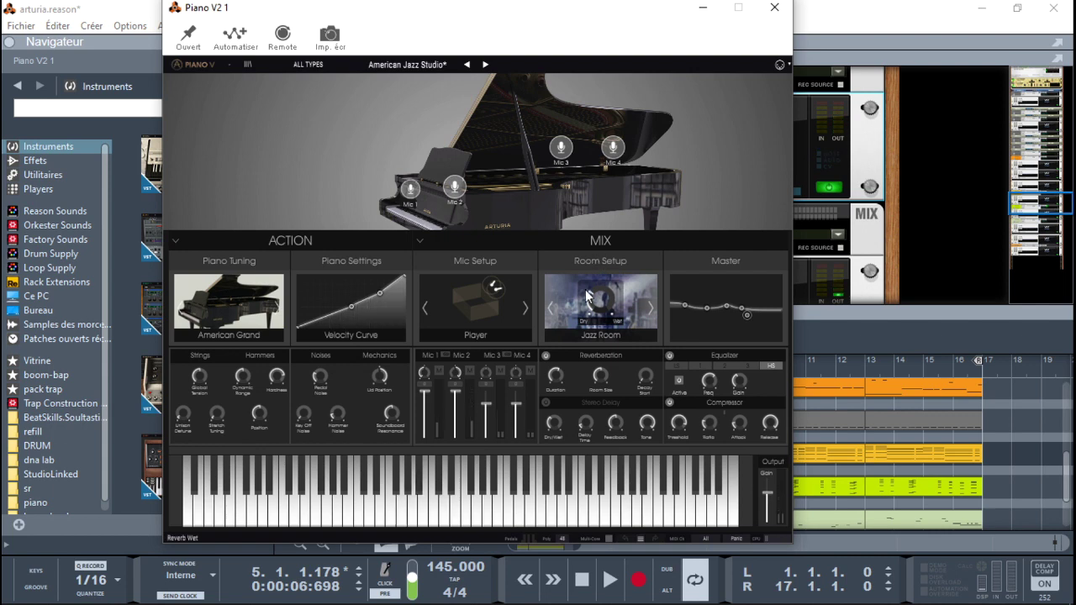
pyautogui.moveTo(613, 313)
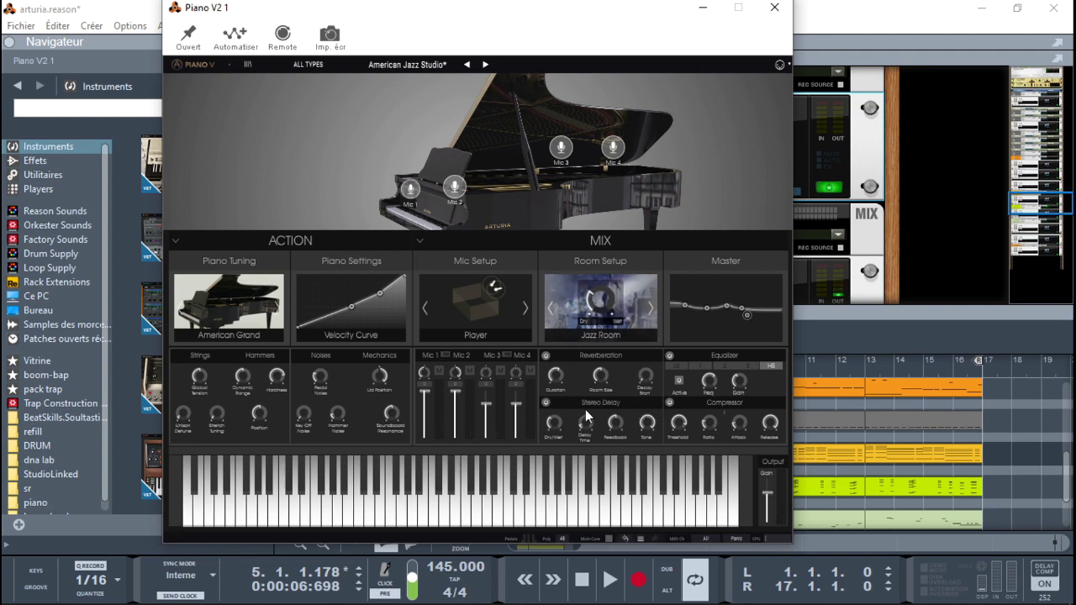
pyautogui.moveTo(584, 412)
pyautogui.moveTo(554, 425)
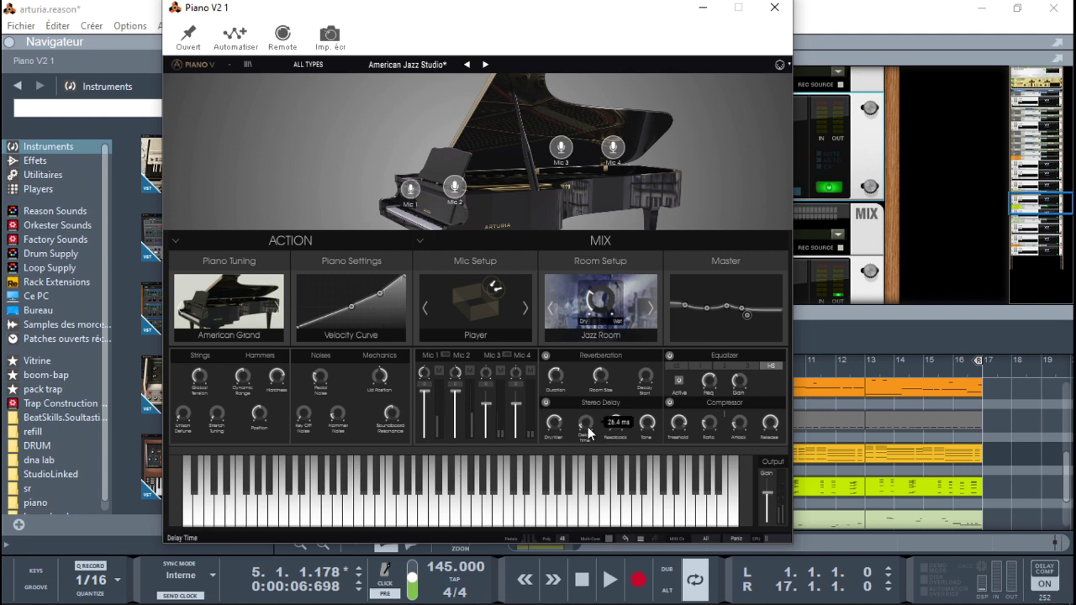
# Set the Stereo Delay's delay time to 356 ms, switch the effect off and close the Piano V2 window
pyautogui.moveTo(586, 425); pyautogui.dragTo(588, 429)
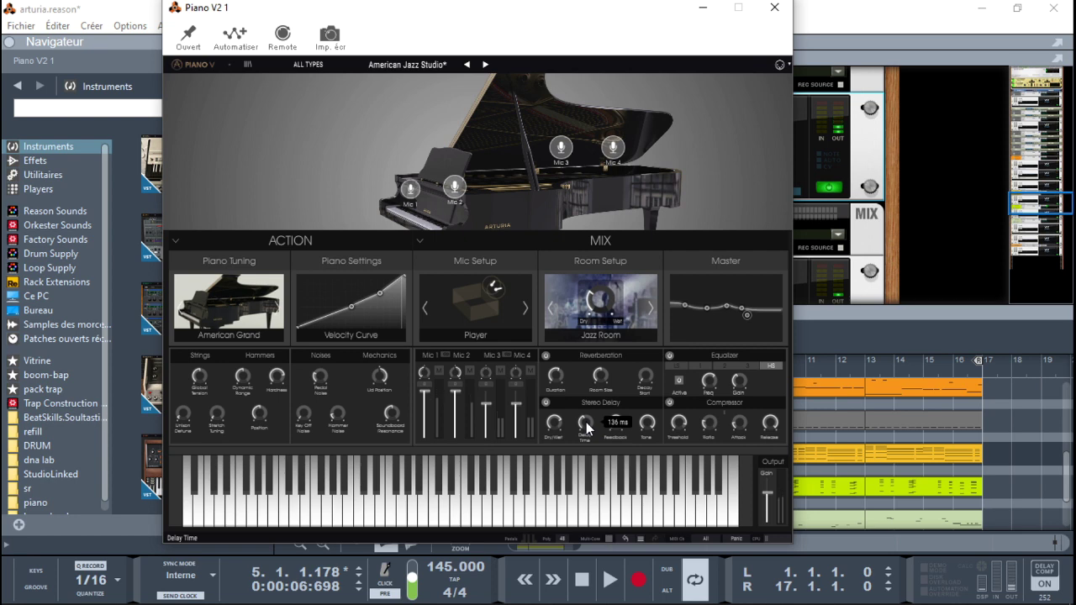
pyautogui.moveTo(587, 428); pyautogui.dragTo(587, 428)
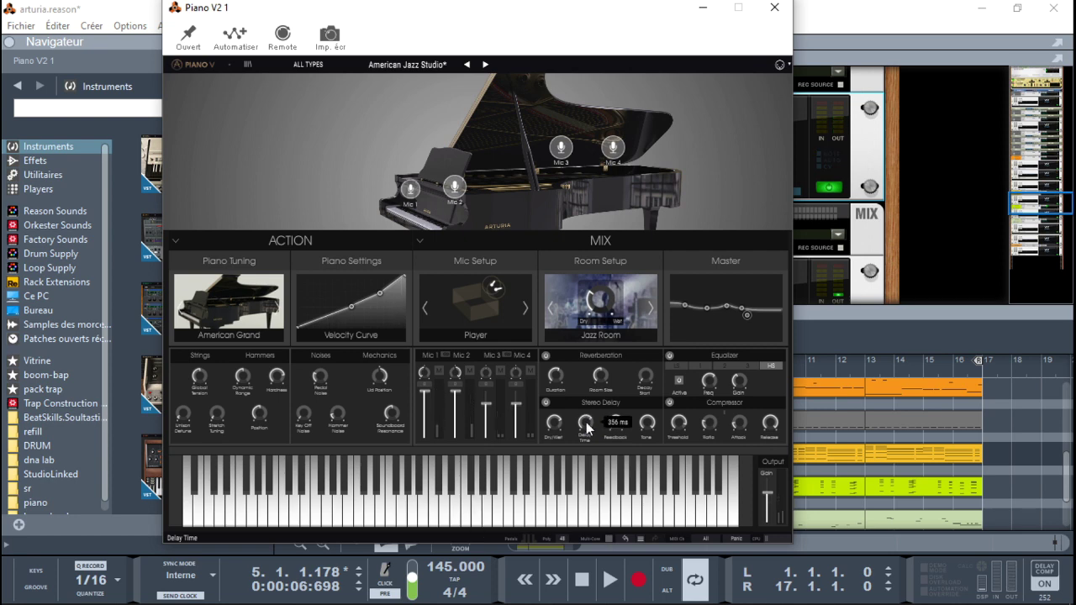
pyautogui.moveTo(644, 423)
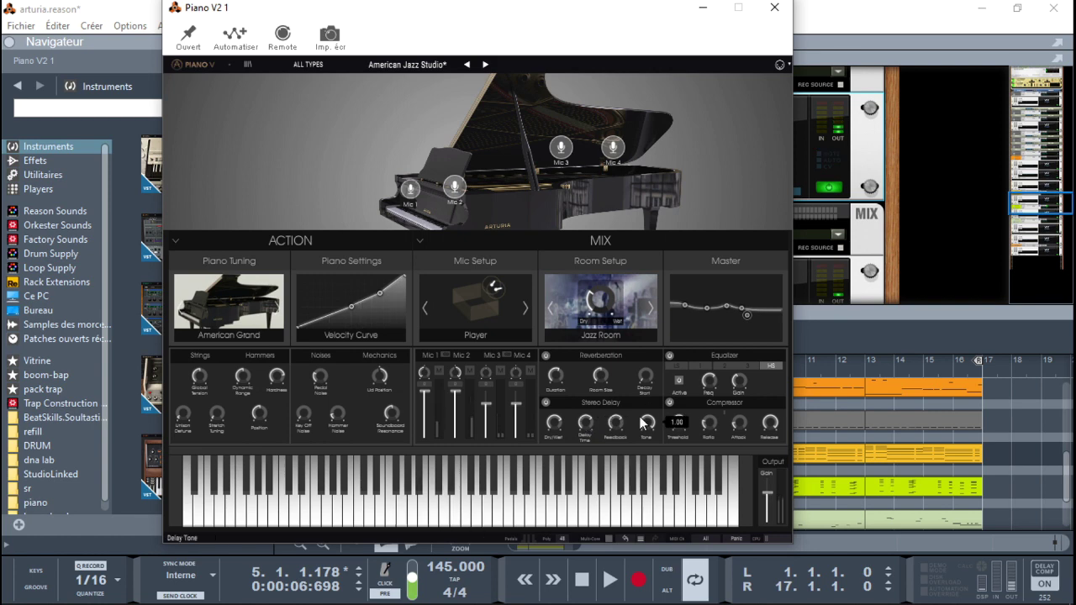
pyautogui.click(545, 404)
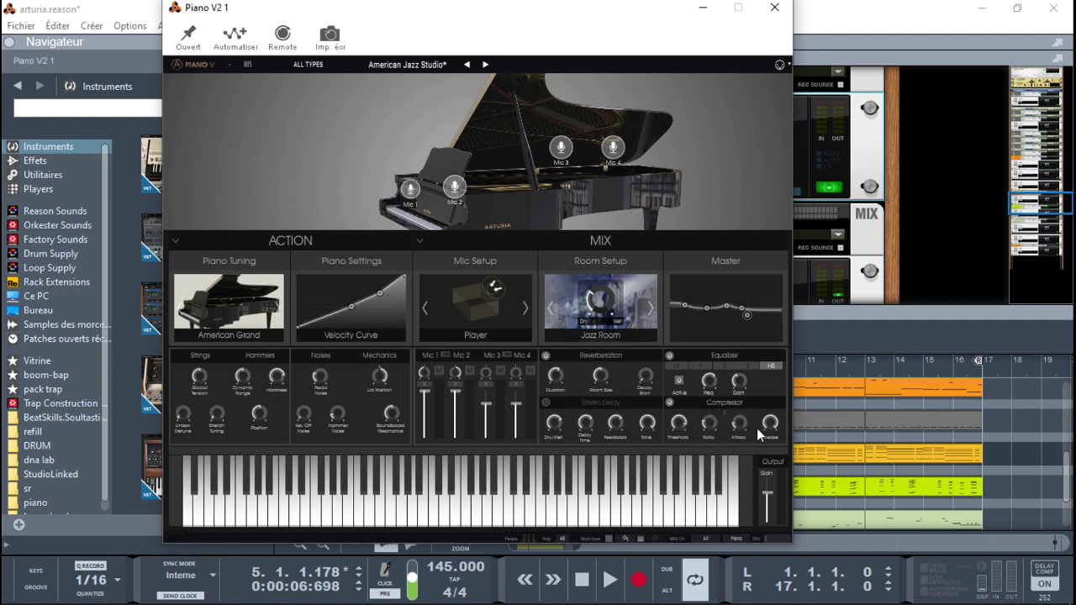
pyautogui.click(777, 10)
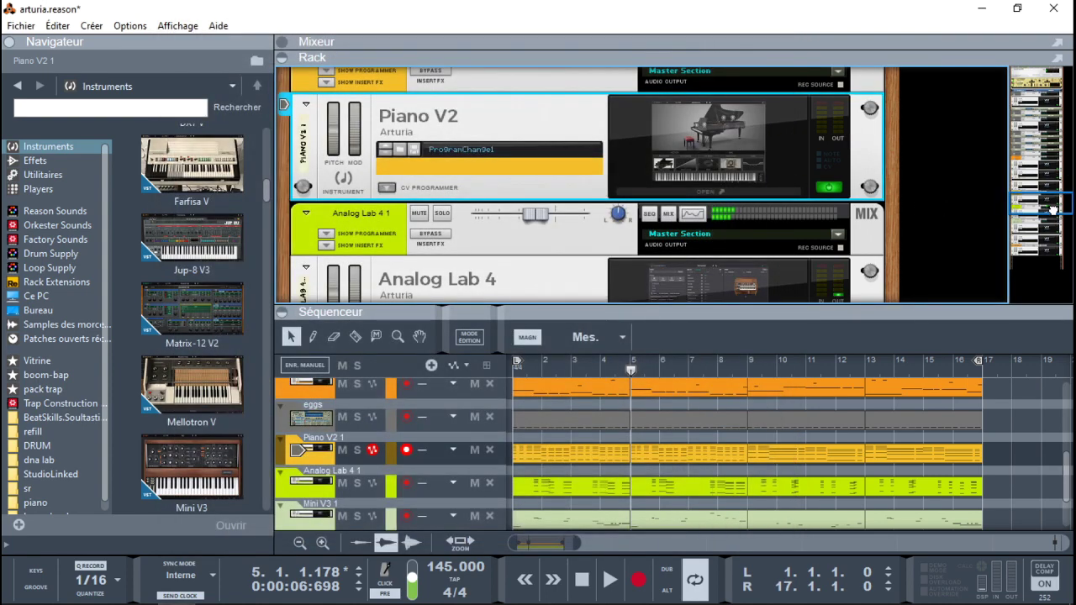
# Go to Analog Lab 4 in the rack, select the Analog Lab 4 1 sequencer track and open the plugin window
pyautogui.moveTo(1052, 211); pyautogui.dragTo(1051, 221)
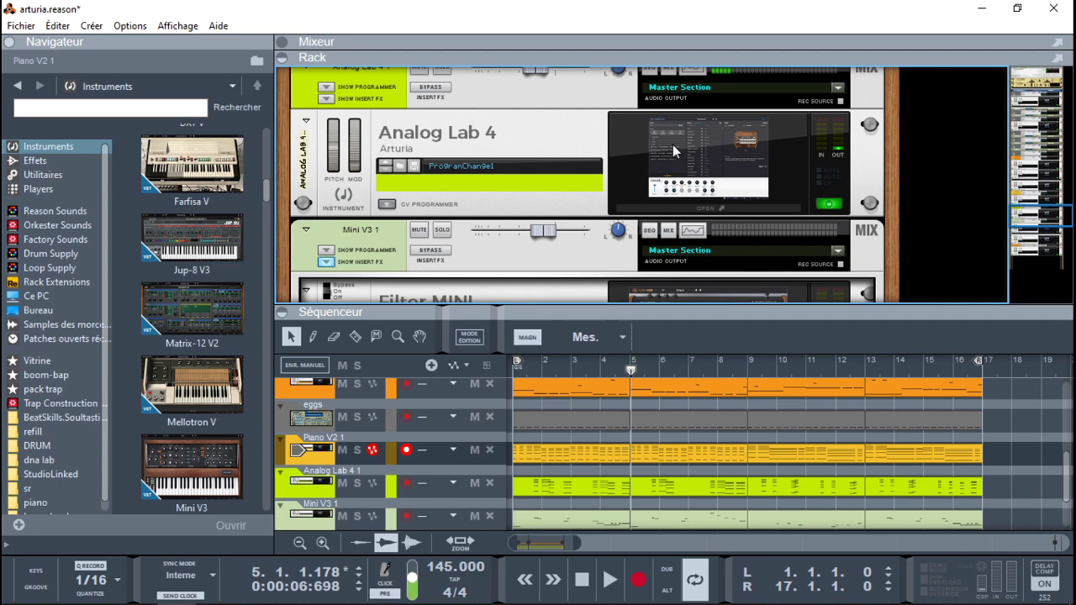
pyautogui.click(677, 167)
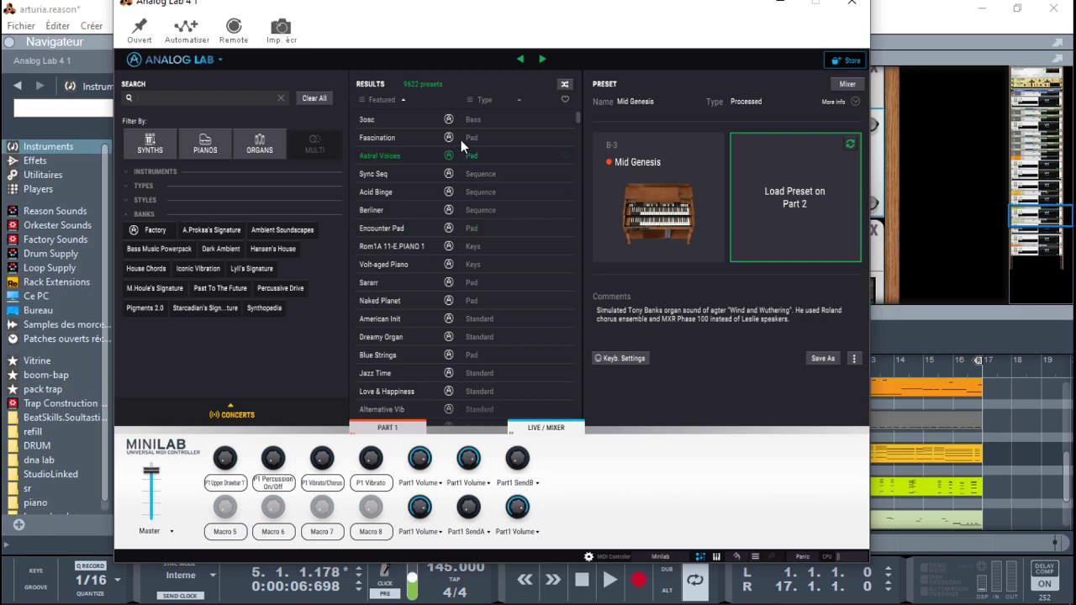
pyautogui.click(991, 328)
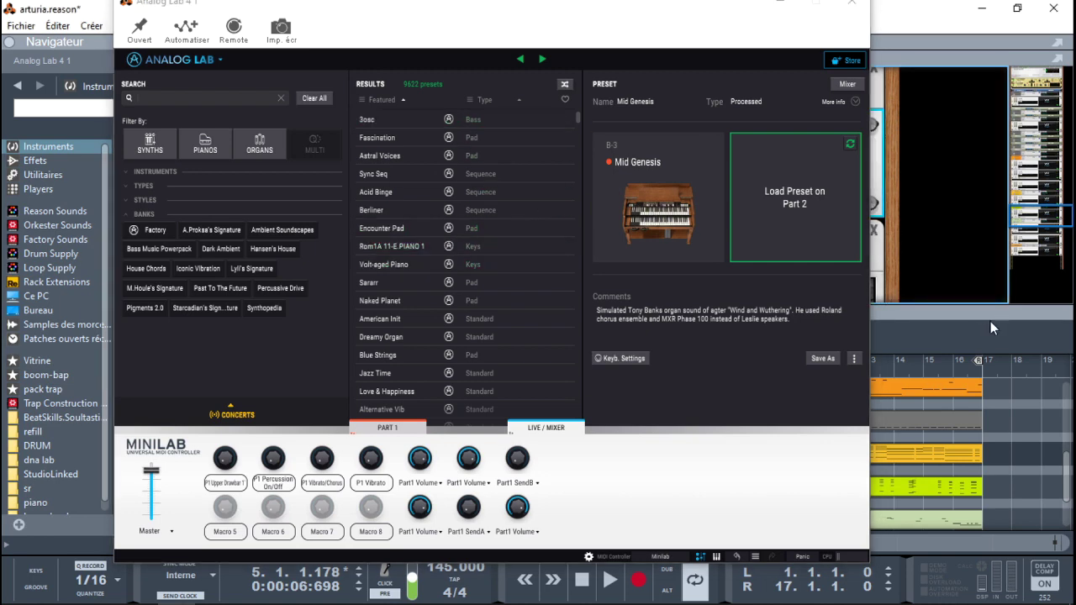
pyautogui.click(851, 4)
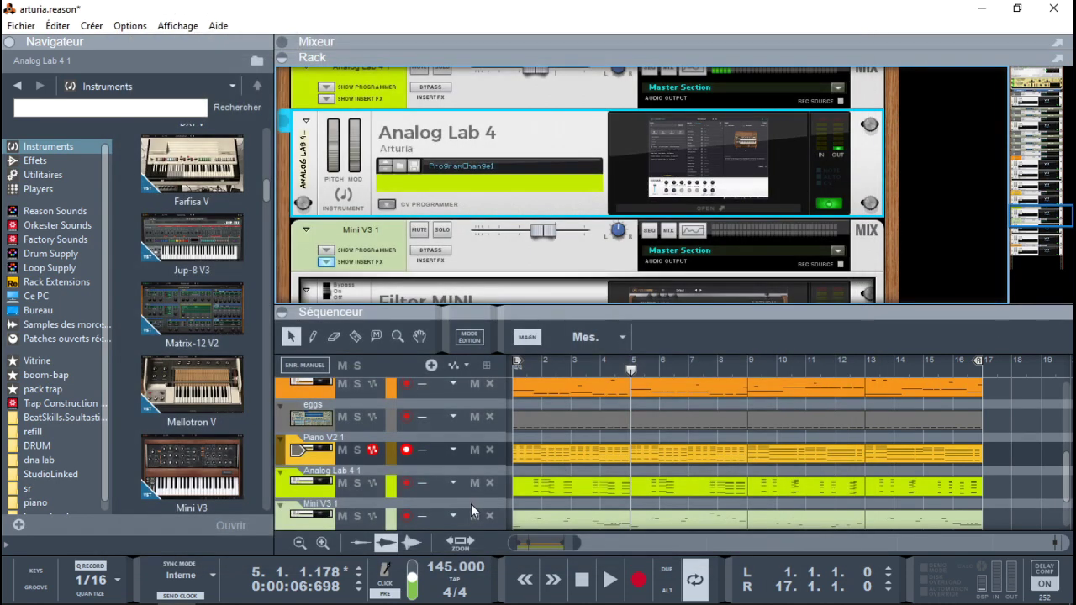
pyautogui.click(309, 493)
pyautogui.click(695, 204)
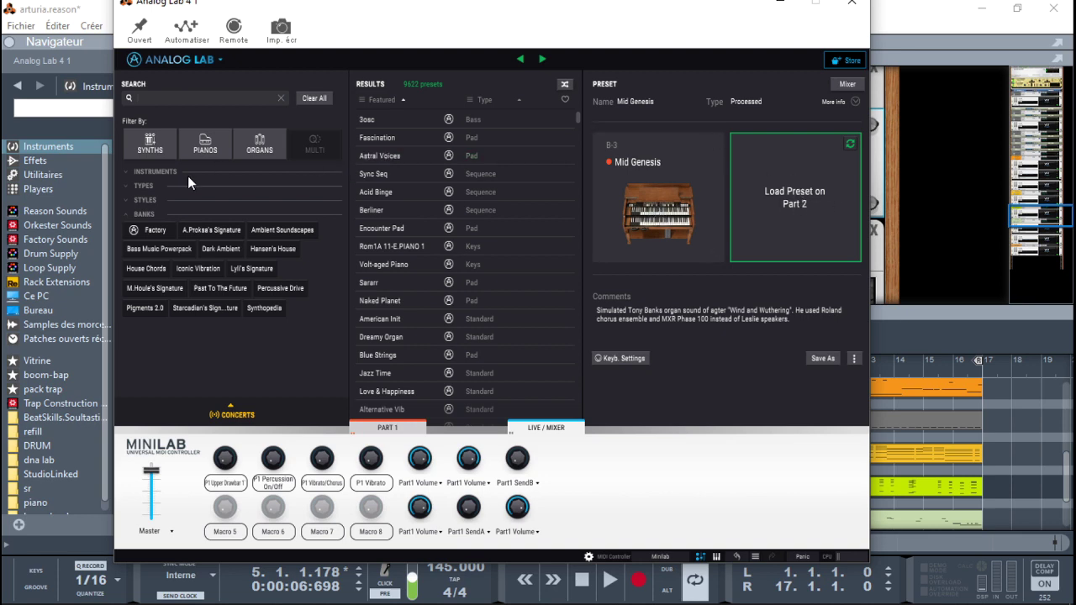
# Filter the Analog Lab presets to Farfisa organs, load Double Shot on Part 2 and play the song
pyautogui.click(257, 145)
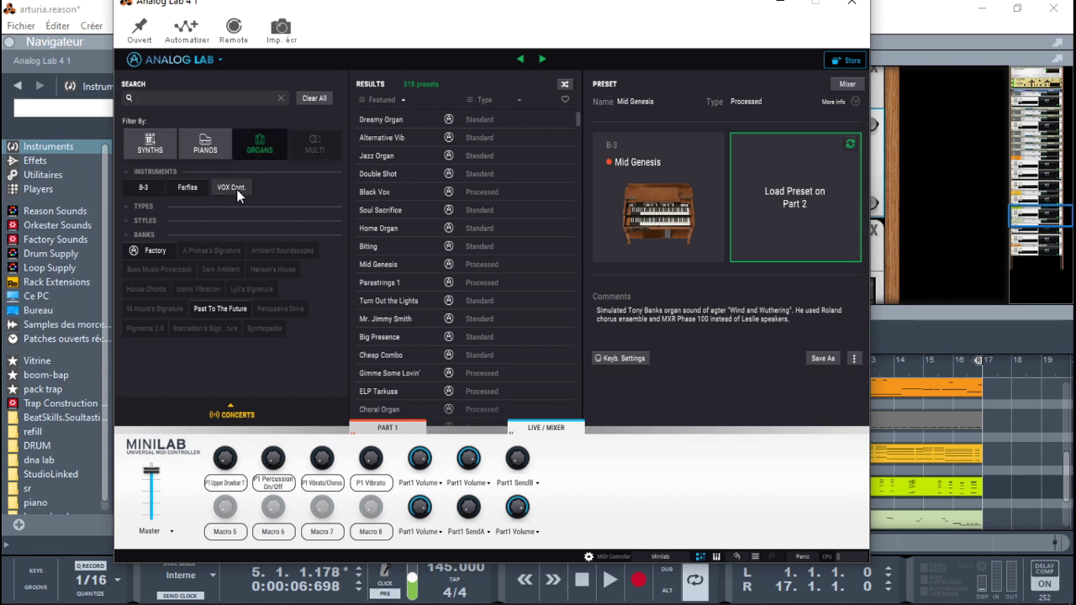
pyautogui.click(189, 187)
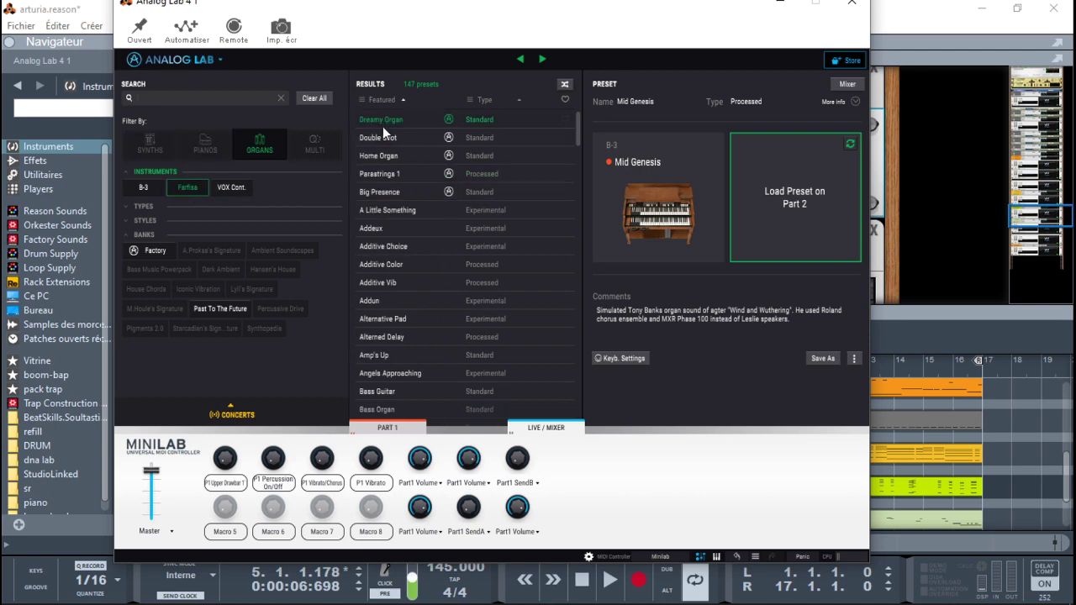
pyautogui.moveTo(378, 138); pyautogui.dragTo(760, 202)
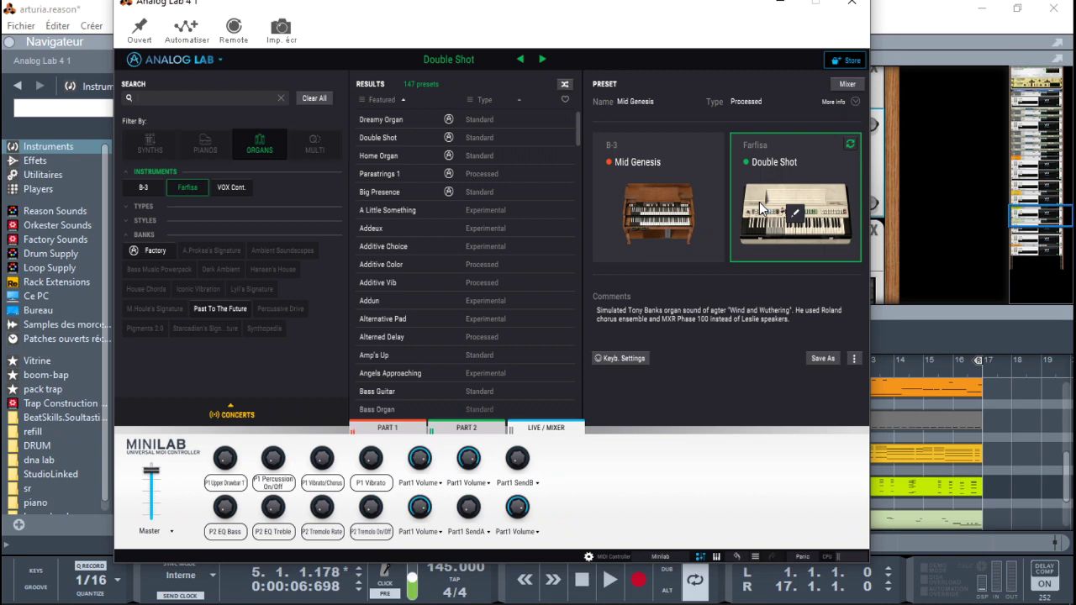
pyautogui.press('space')
pyautogui.press('space')
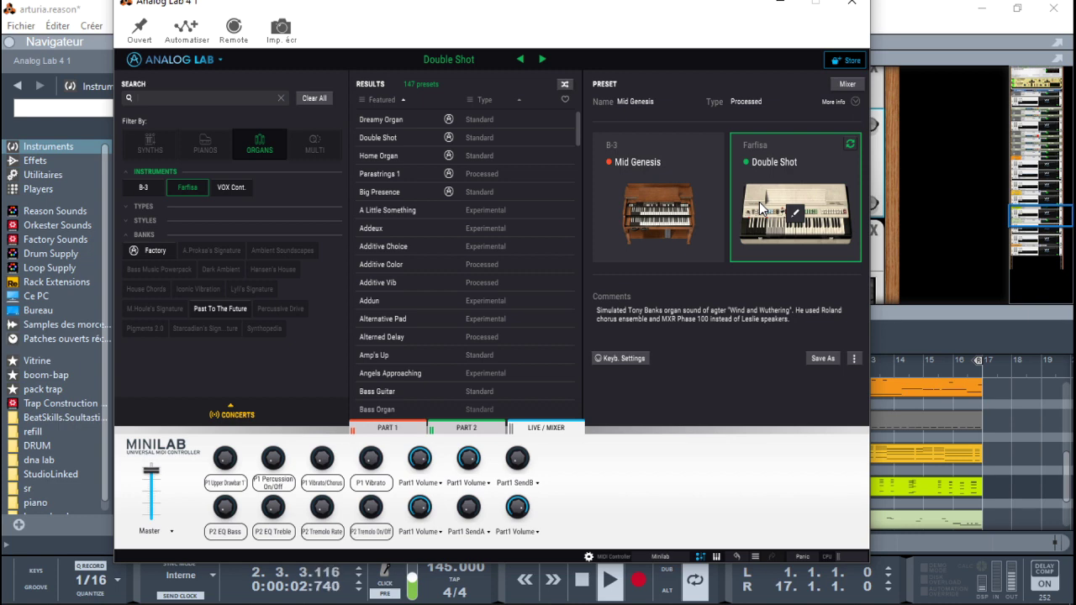
# In the Analog Lab mixer, with playback stopped, lower the Double Shot volume and set the Mid Genesis volume to -3.59 dB
pyautogui.click(851, 84)
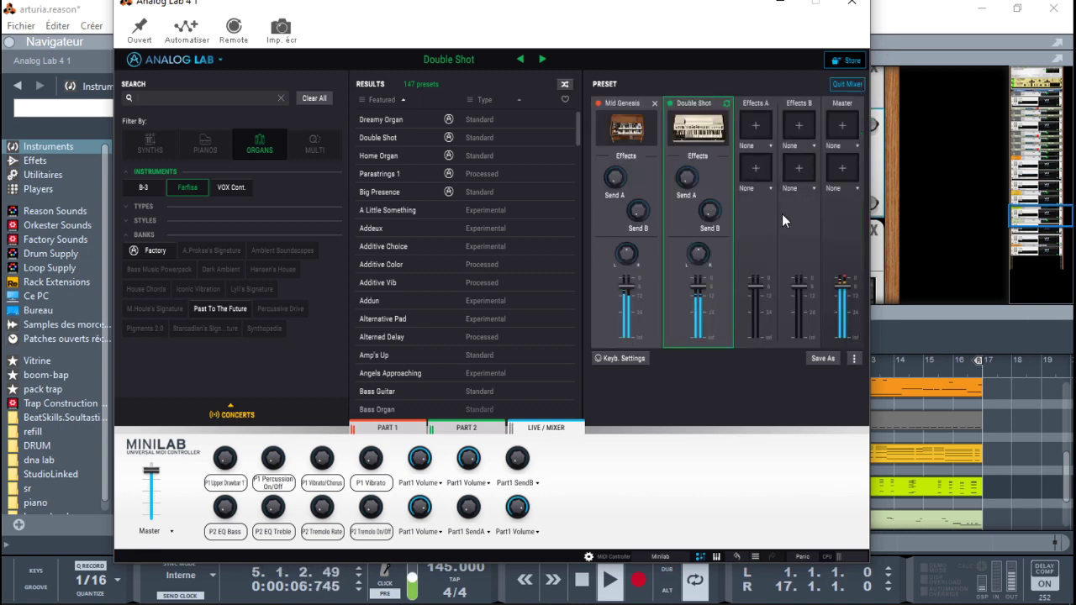
pyautogui.press('space')
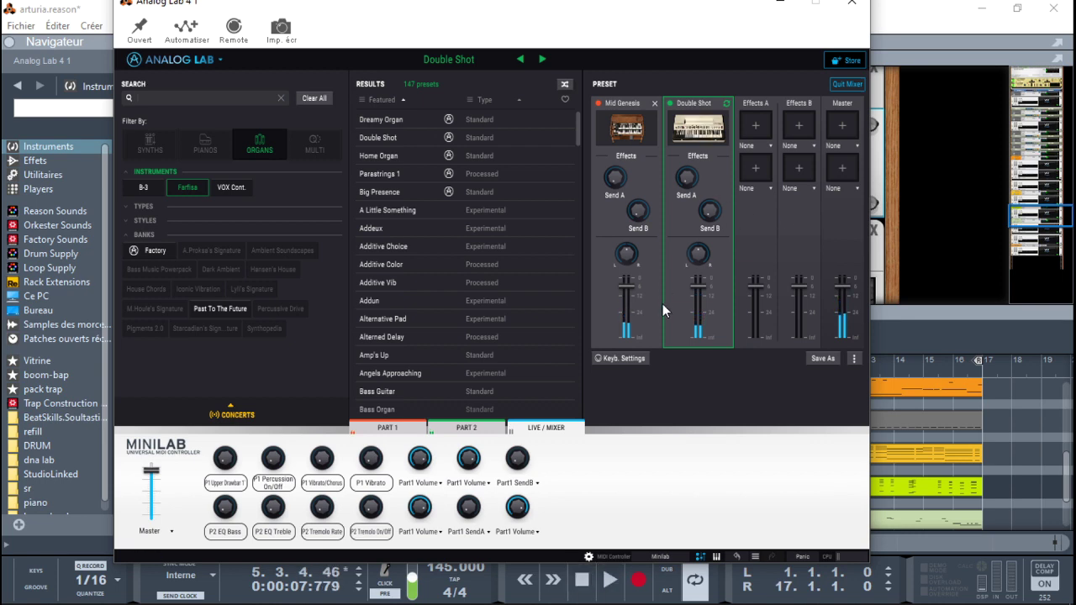
pyautogui.moveTo(598, 124)
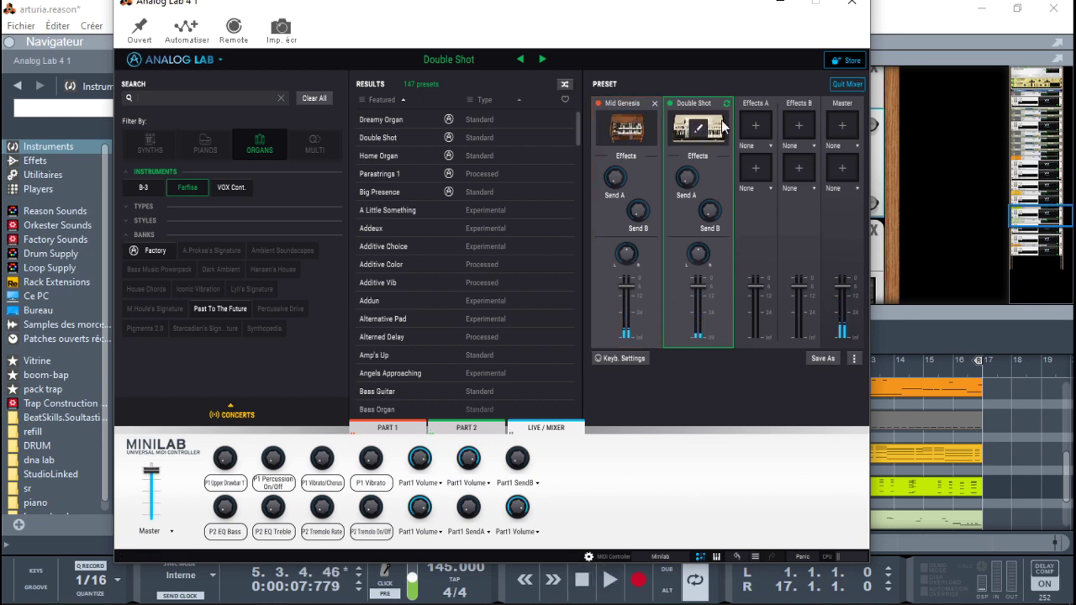
pyautogui.moveTo(699, 288); pyautogui.dragTo(699, 296)
pyautogui.moveTo(623, 288); pyautogui.dragTo(624, 291)
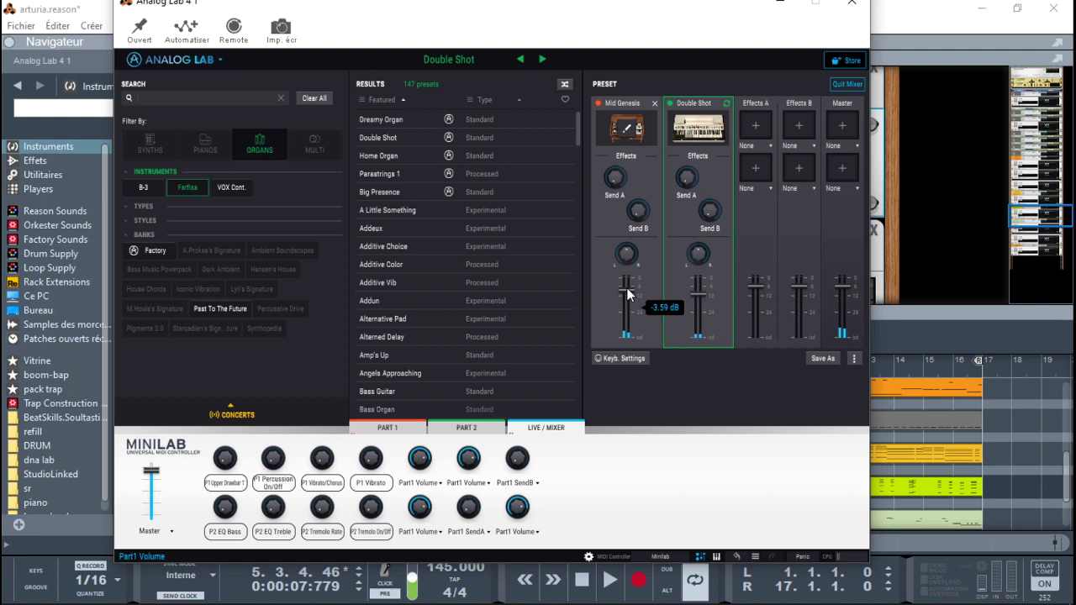
# Start playback, solo the Analog Lab 4 1 track and reopen its plugin window
pyautogui.press('space')
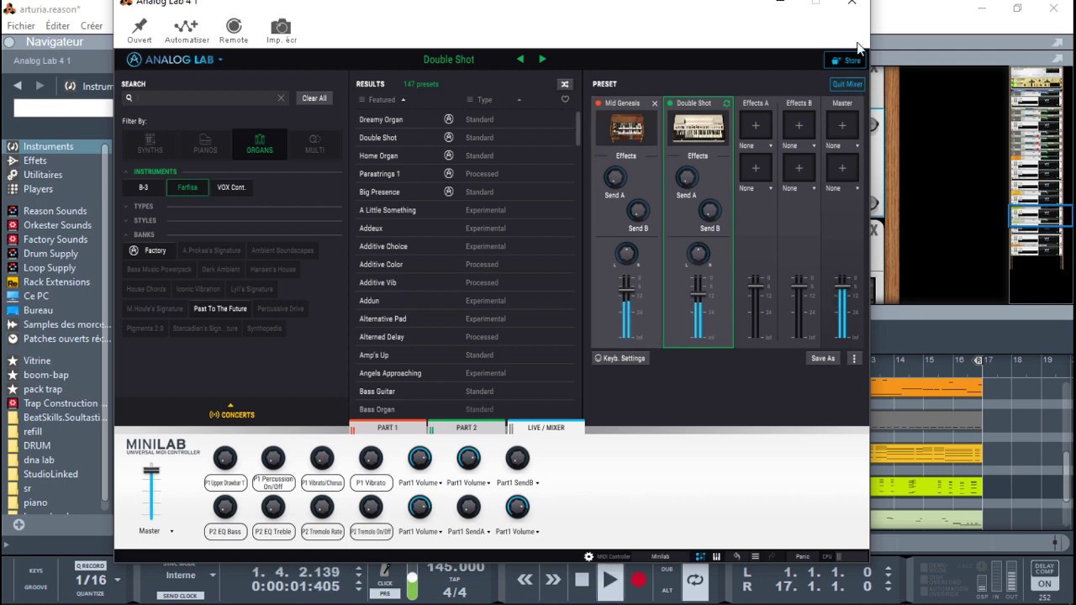
pyautogui.click(851, 8)
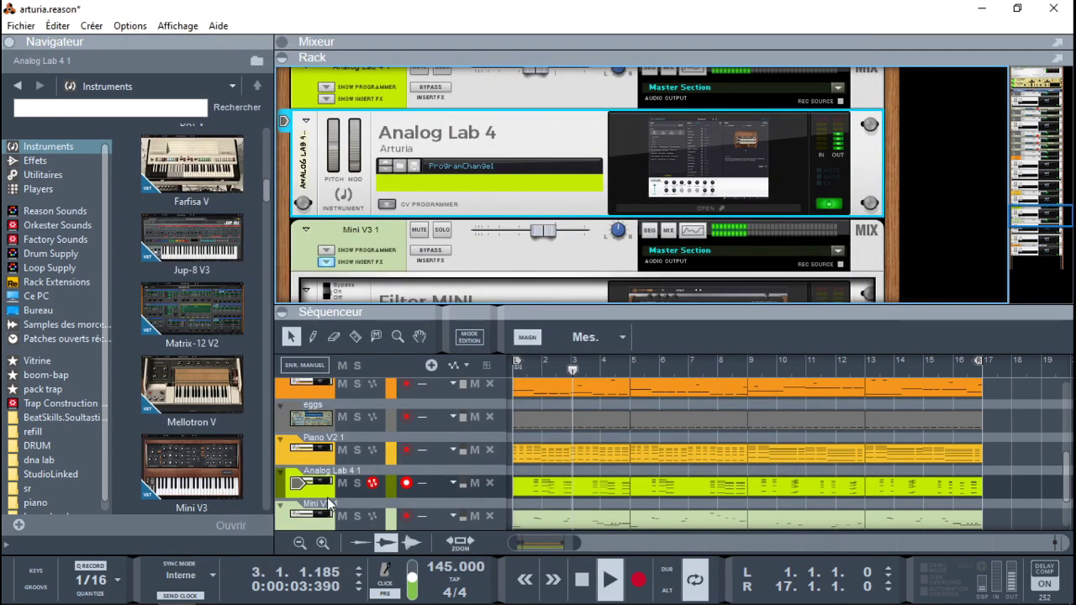
pyautogui.click(357, 483)
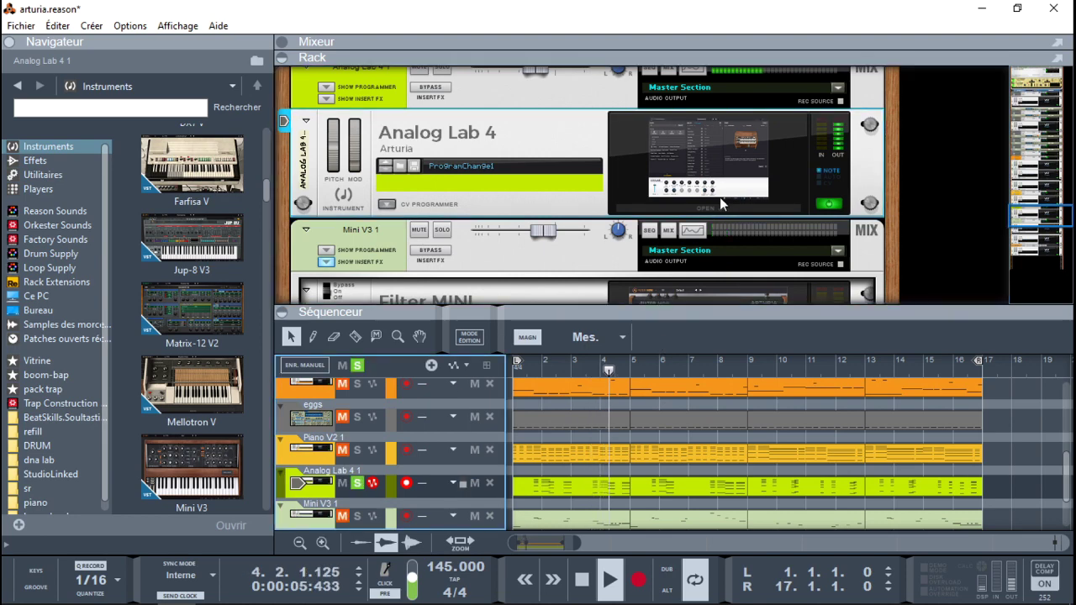
pyautogui.click(718, 205)
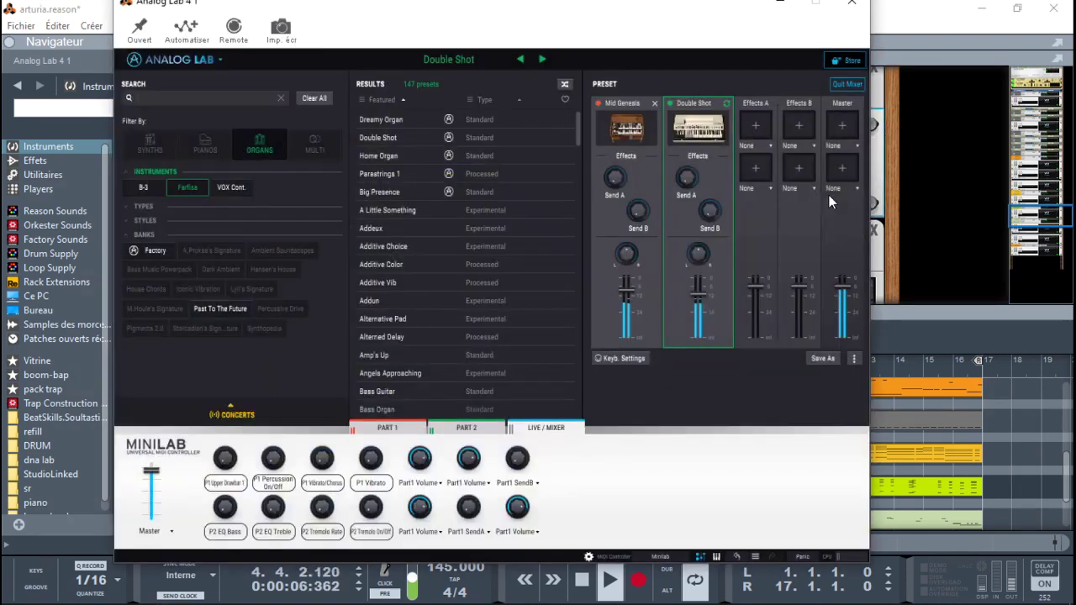
# Insert a Reverb in the first Effects A slot and raise Double Shot's Send A level
pyautogui.click(758, 125)
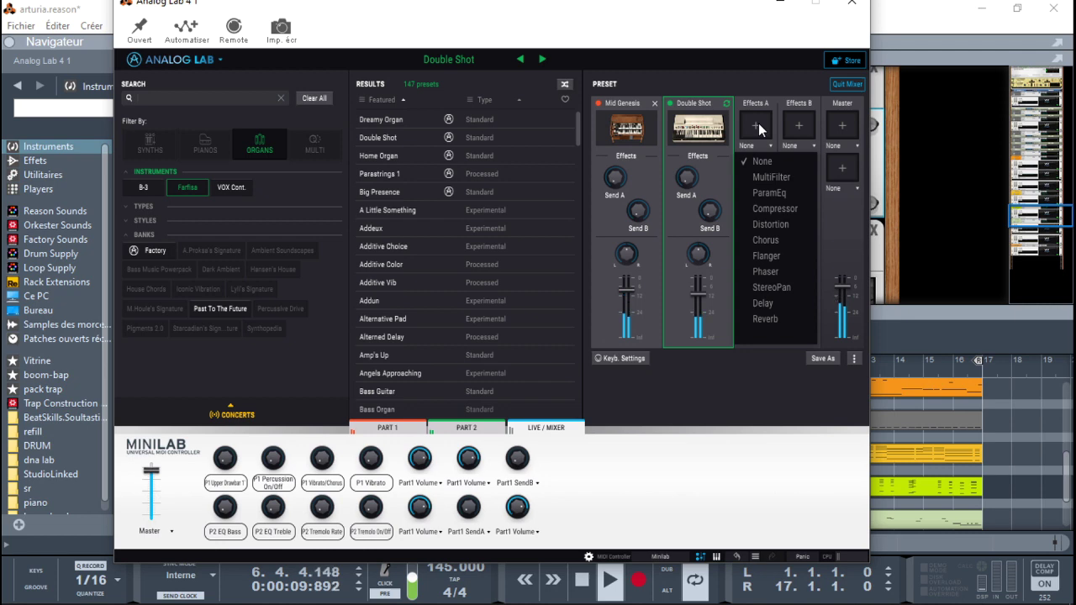
pyautogui.click(772, 319)
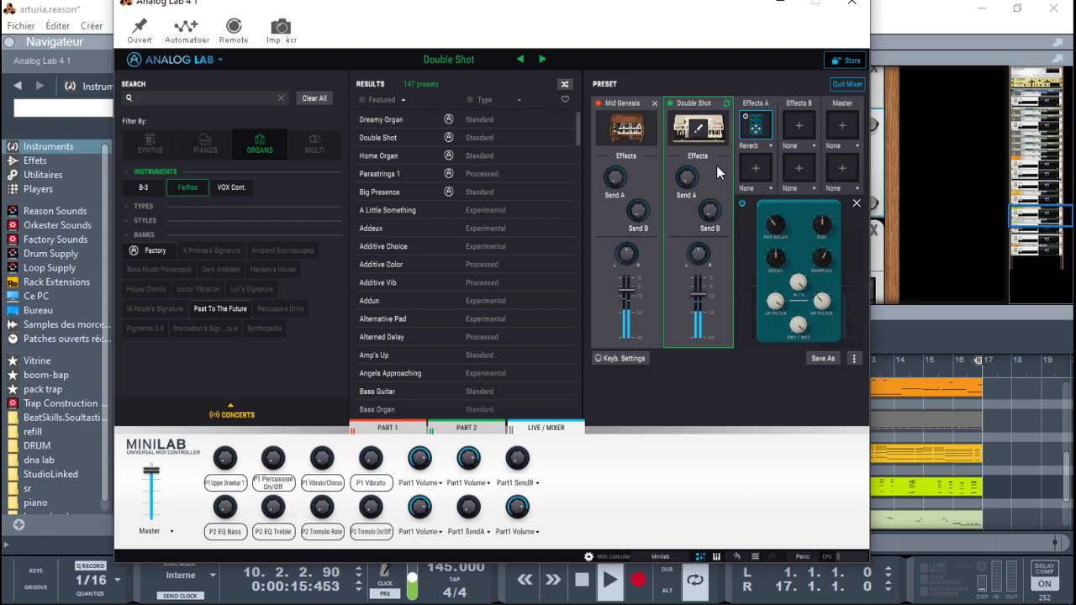
pyautogui.moveTo(690, 180)
pyautogui.moveTo(689, 180); pyautogui.dragTo(690, 96)
# Adjust the Effects A reverb's LP filter, HP filter and dry/wet mix during playback, and stop the song
pyautogui.moveTo(822, 224)
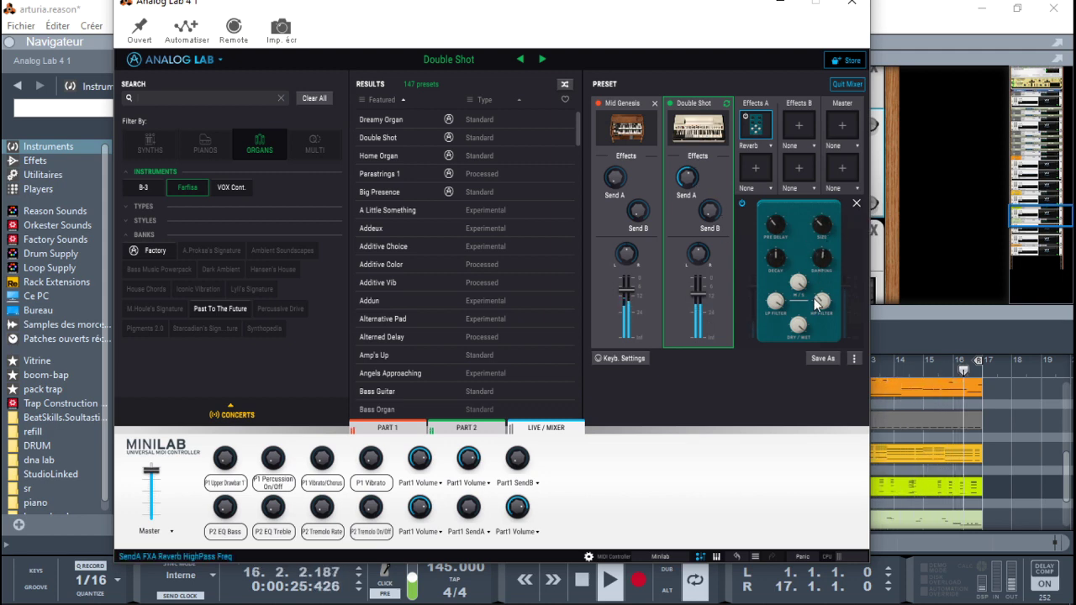
pyautogui.moveTo(799, 283)
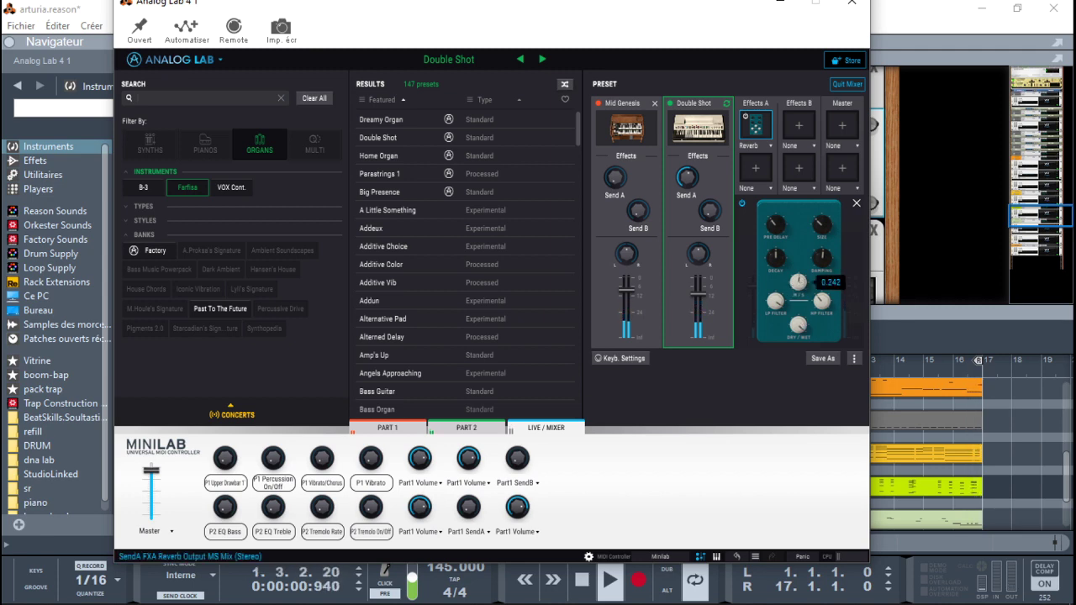
pyautogui.moveTo(775, 305)
pyautogui.moveTo(775, 304); pyautogui.dragTo(776, 332)
pyautogui.moveTo(823, 301); pyautogui.dragTo(823, 279)
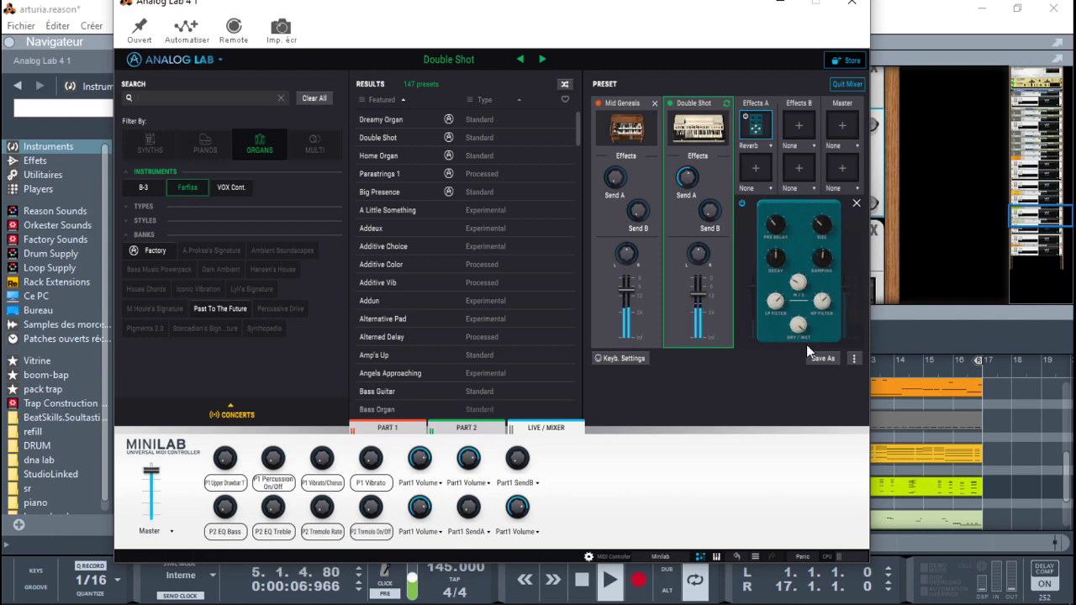
pyautogui.moveTo(798, 325); pyautogui.dragTo(798, 321)
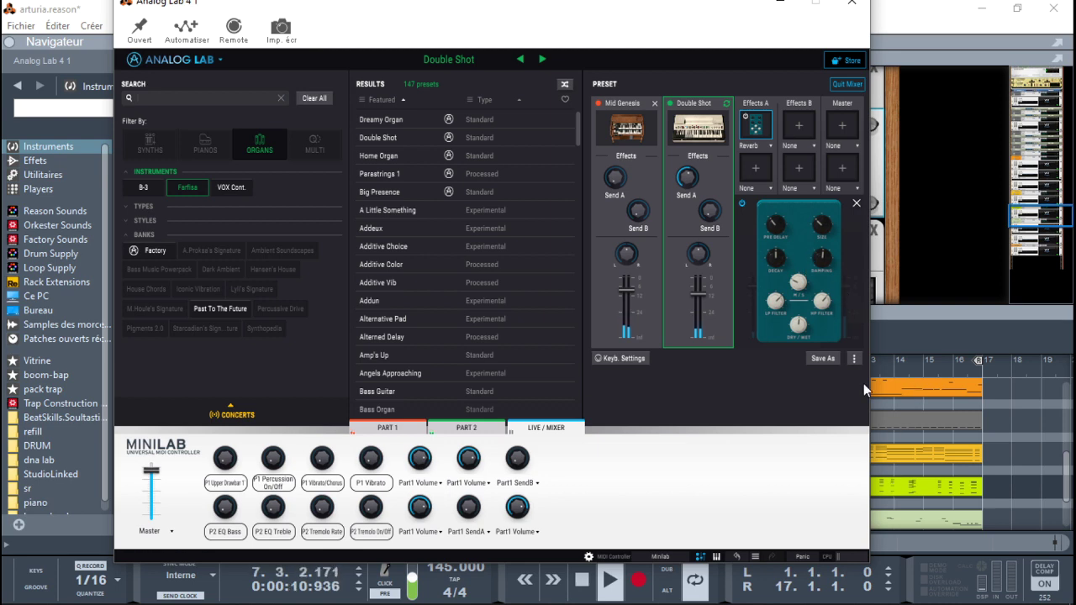
pyautogui.press('space')
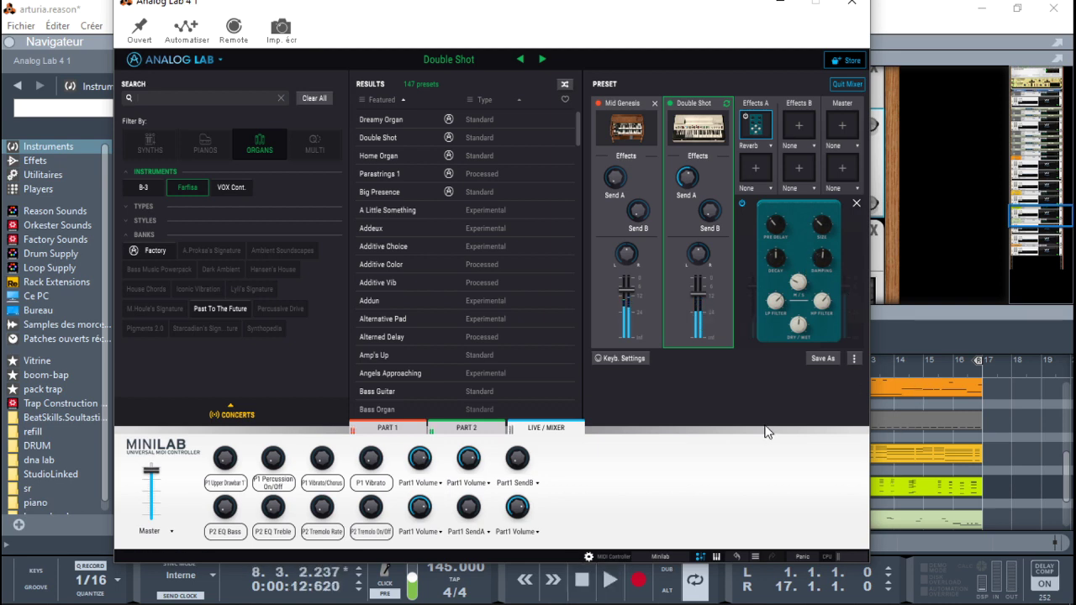
# View the MiniLab control assignments for Part 1, Part 2 and Live/Mixer
pyautogui.click(389, 434)
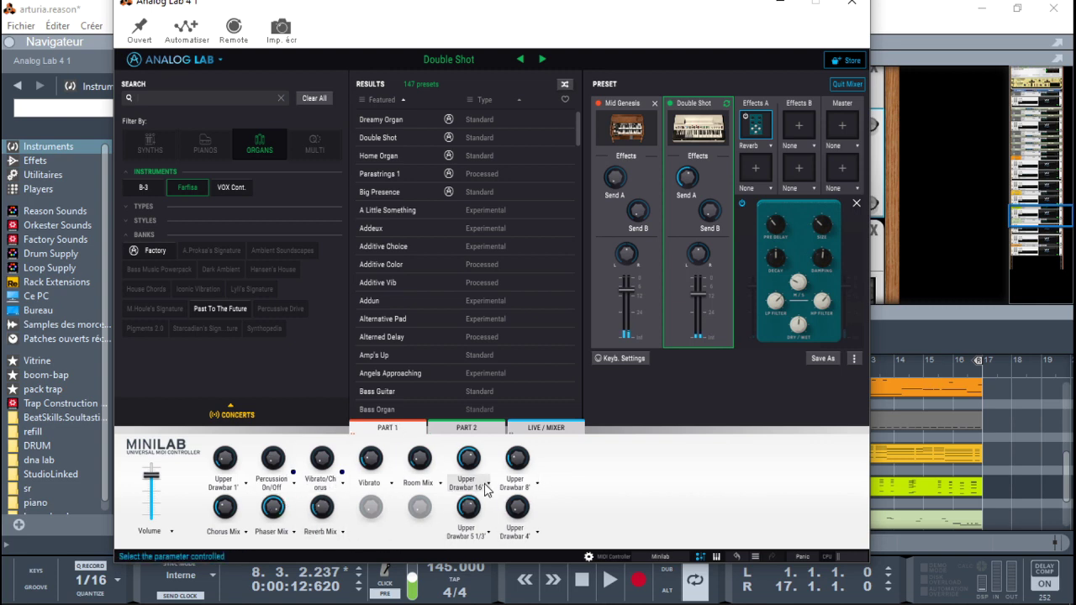
pyautogui.click(460, 428)
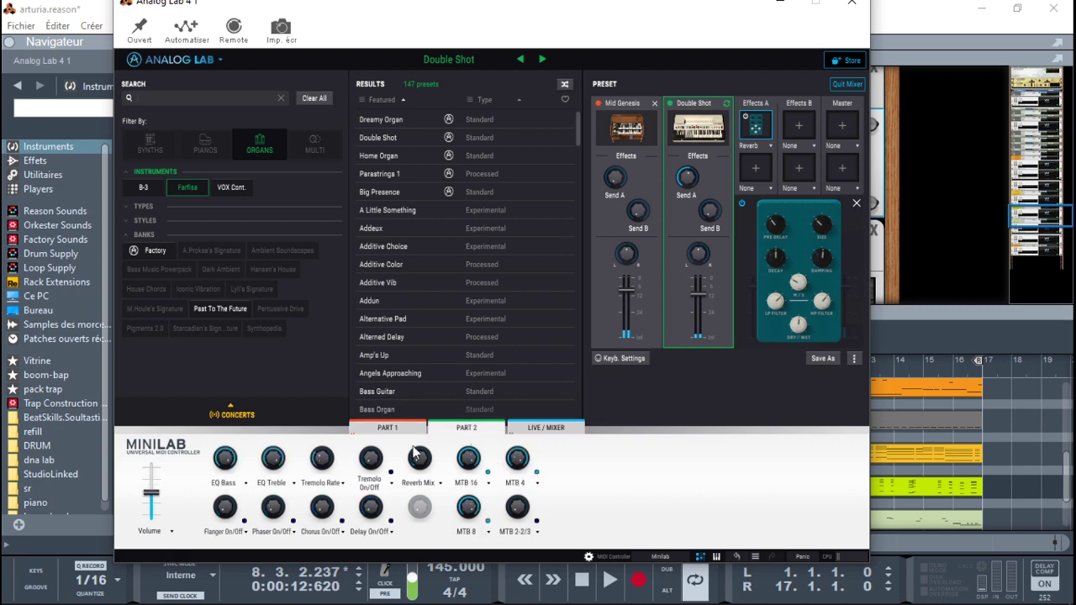
pyautogui.click(544, 428)
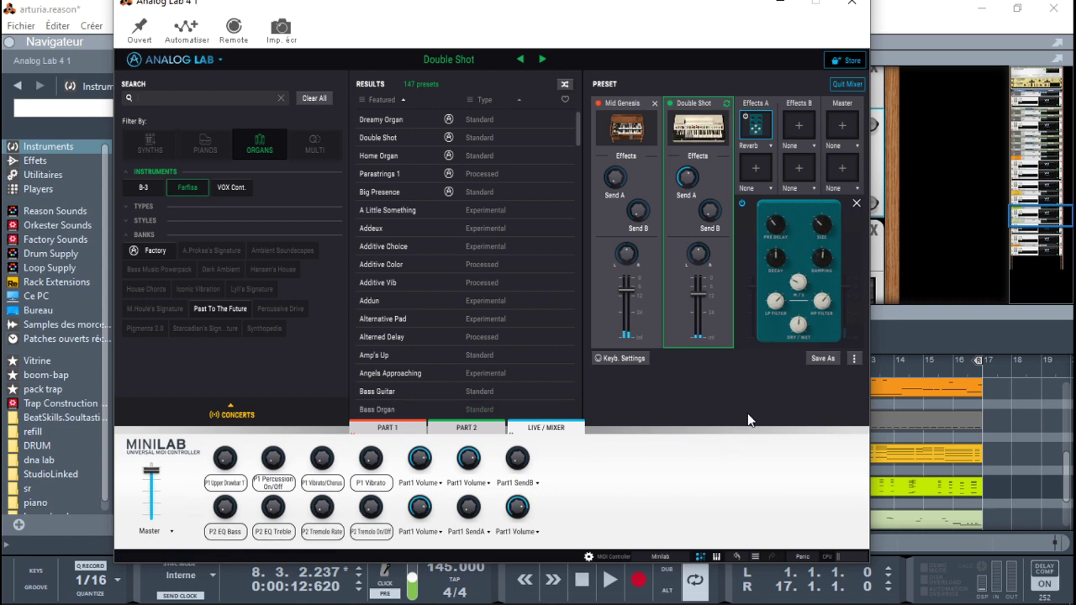
# Leave the mixer, open the instrument view of the B-3 organ from Part 1 and display its FX section
pyautogui.click(846, 83)
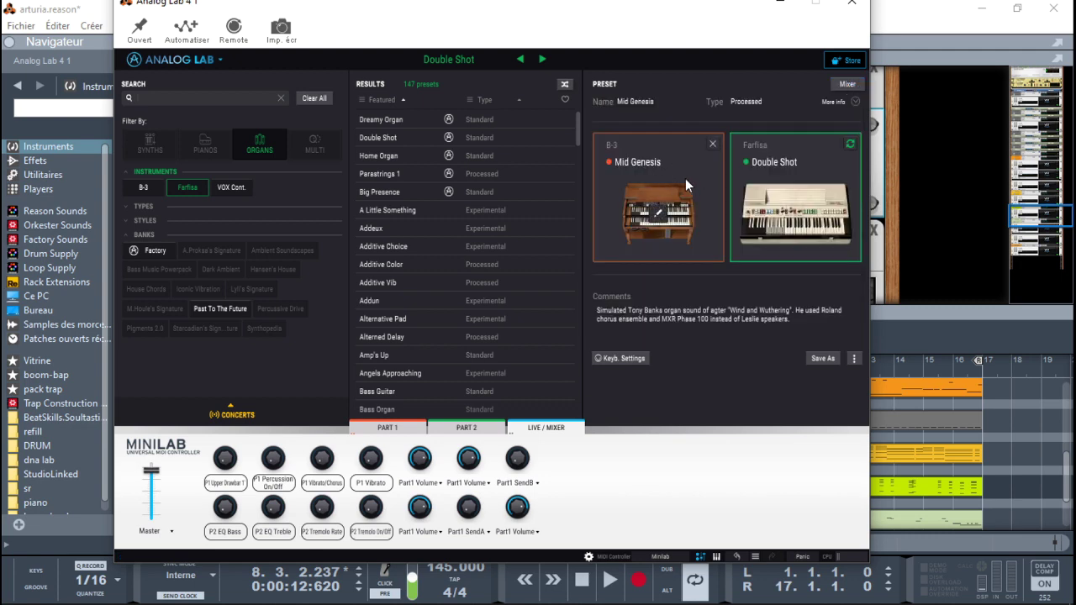
pyautogui.click(660, 217)
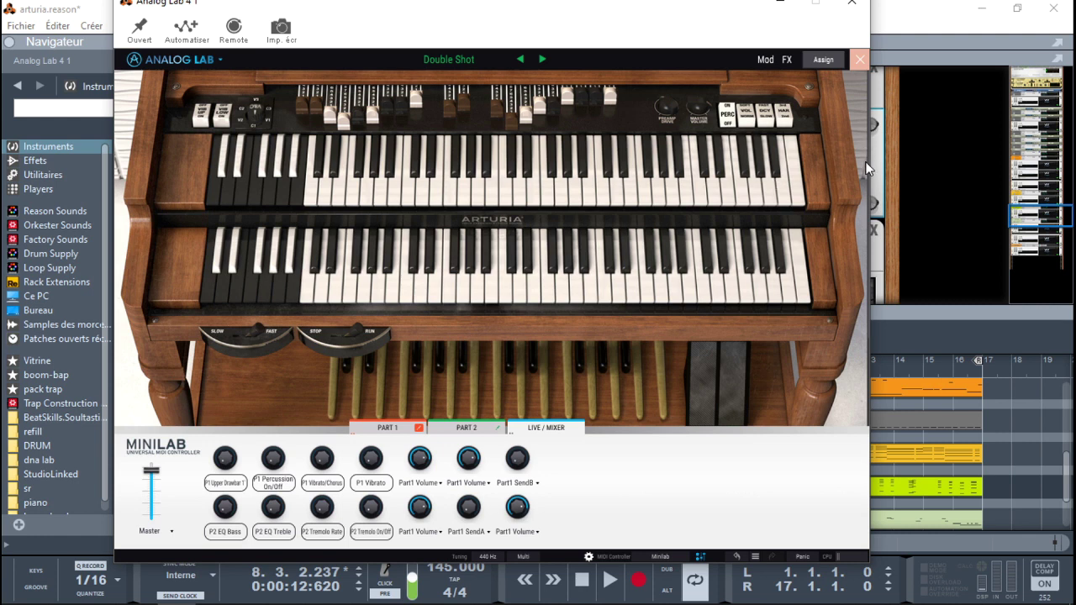
pyautogui.click(783, 61)
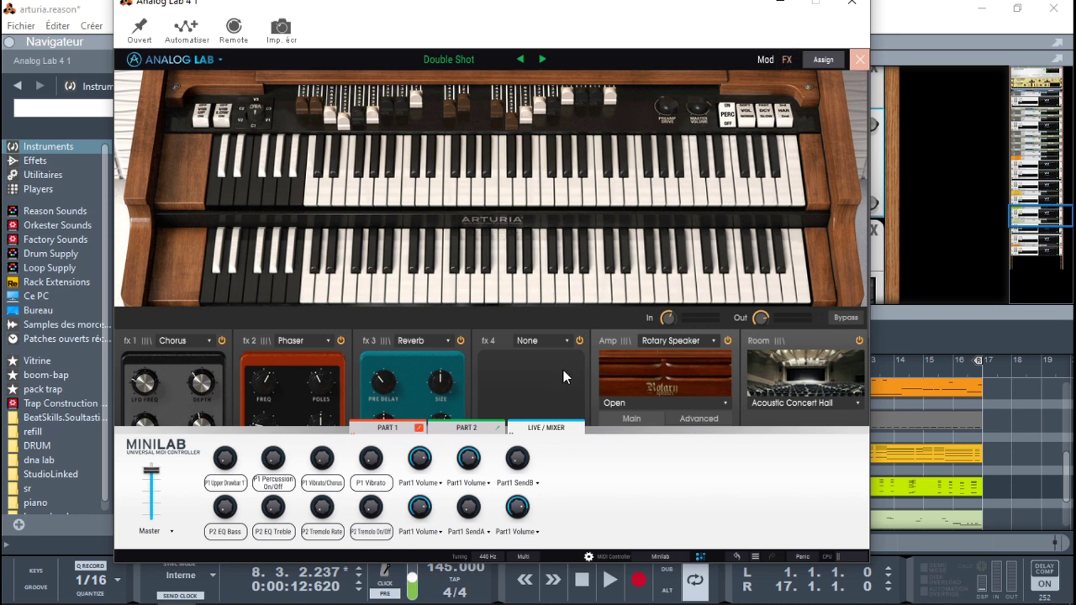
# Display the B-3 organ's Mod section, return to the preset view, and open the Farfisa's instrument view
pyautogui.click(766, 60)
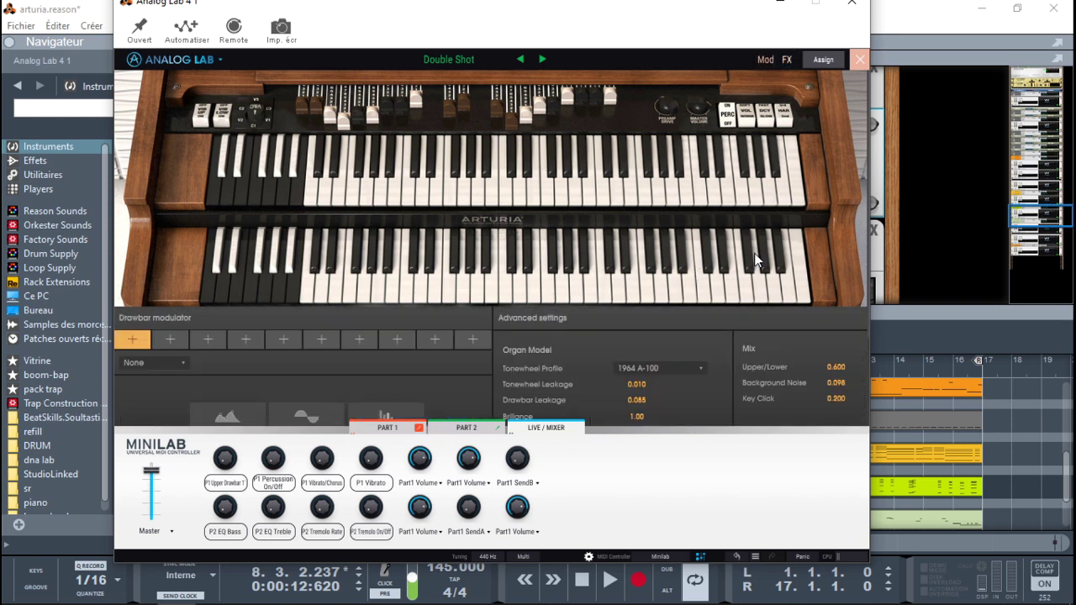
pyautogui.click(858, 59)
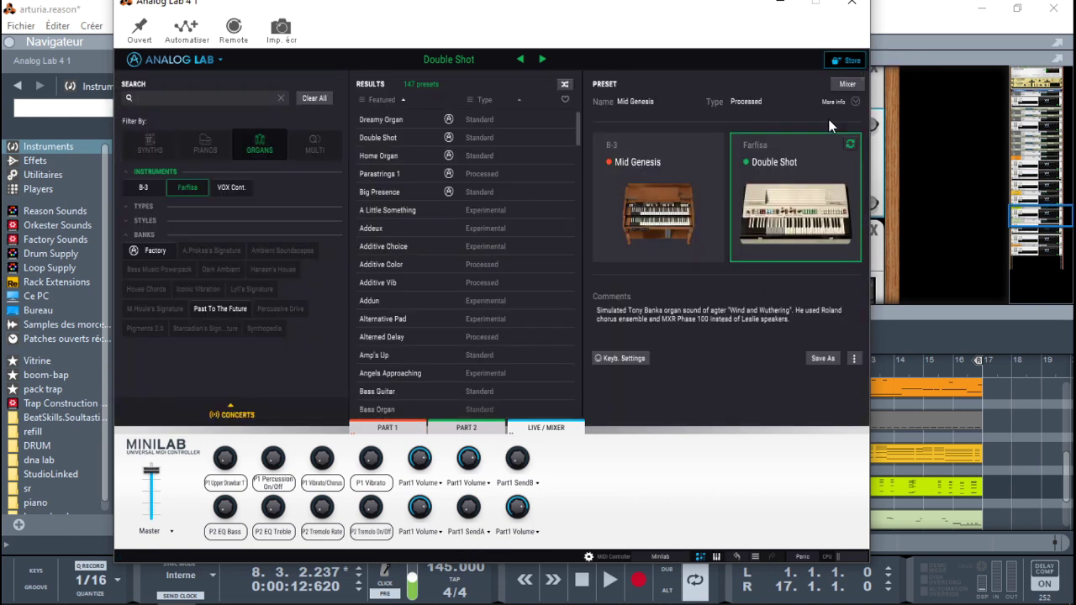
pyautogui.click(794, 213)
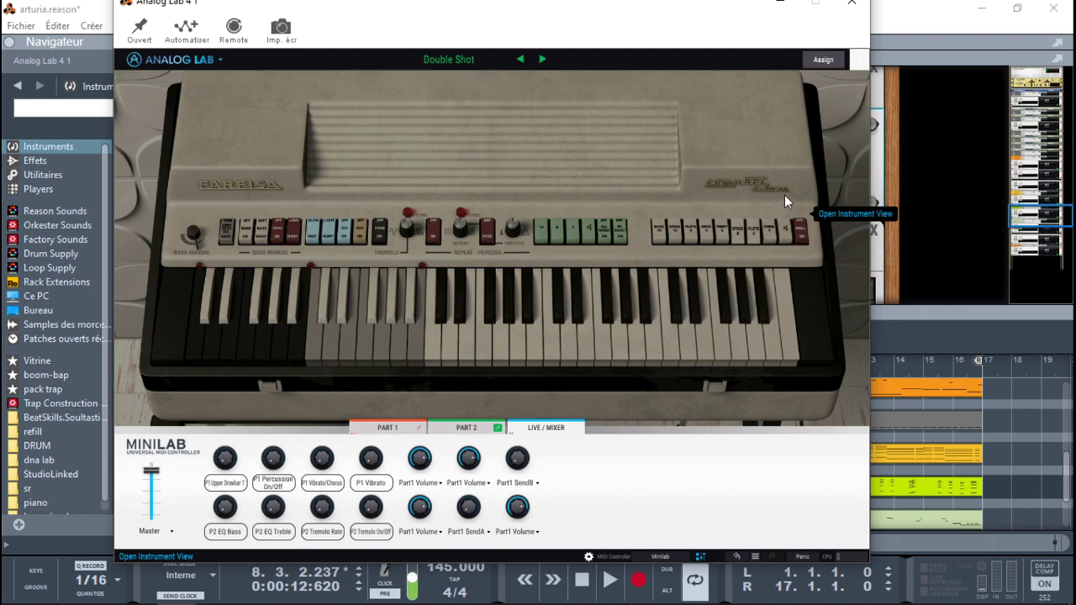
pyautogui.click(845, 214)
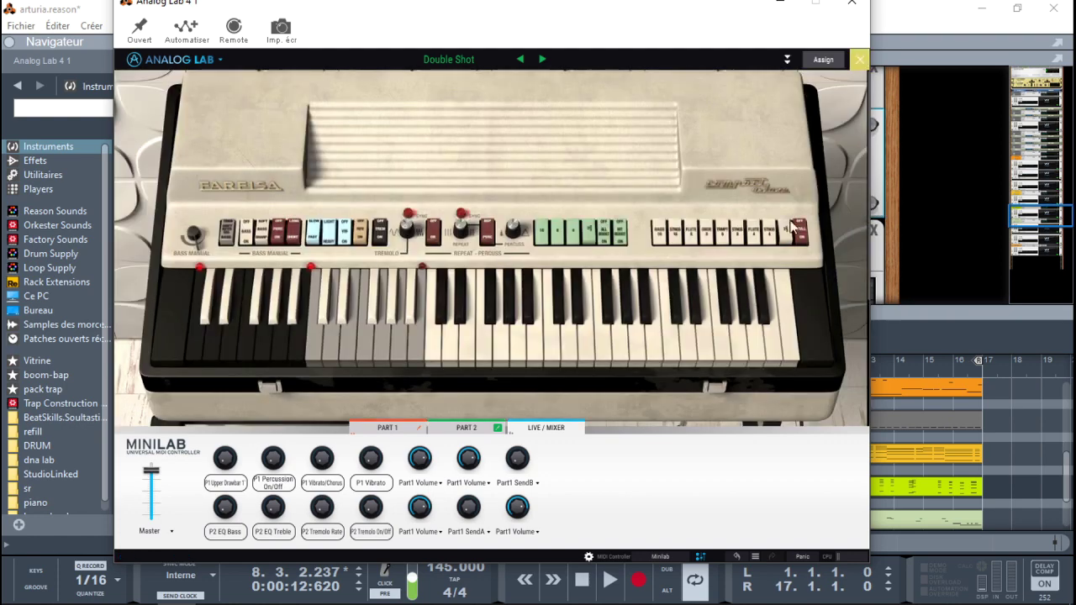
# Show and hide the Farfisa's advanced controls, and view the MiniLab assignments for Part 1 and Part 2
pyautogui.click(786, 55)
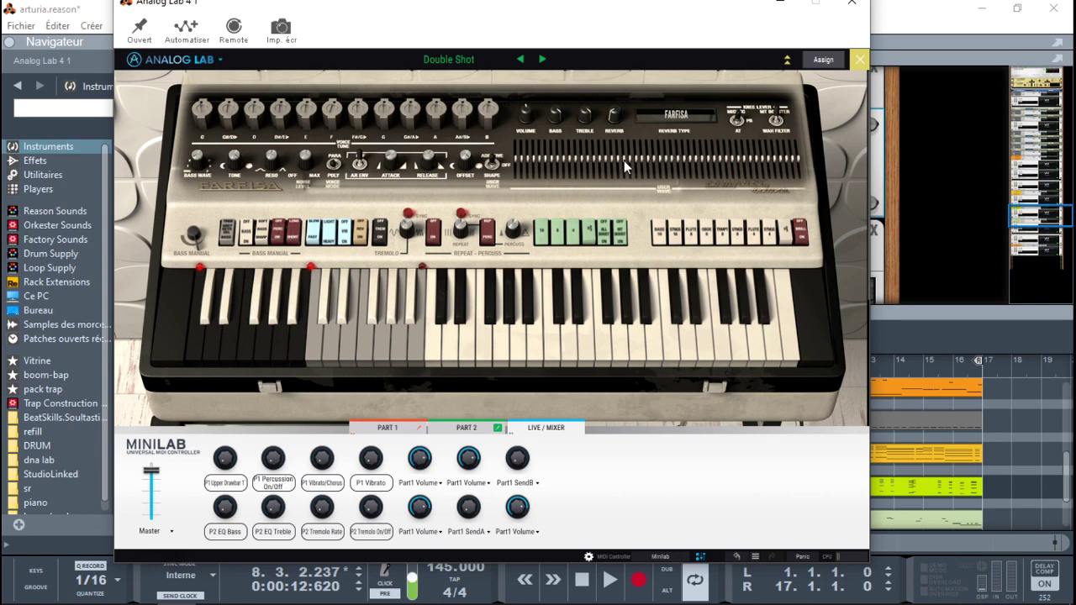
pyautogui.click(787, 61)
pyautogui.click(395, 429)
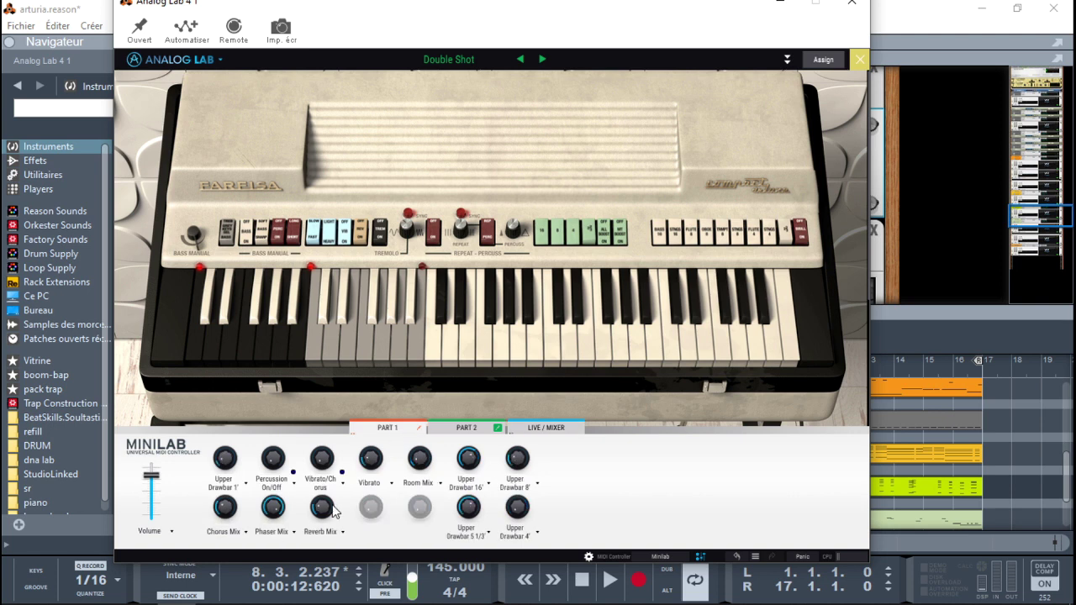
pyautogui.click(470, 438)
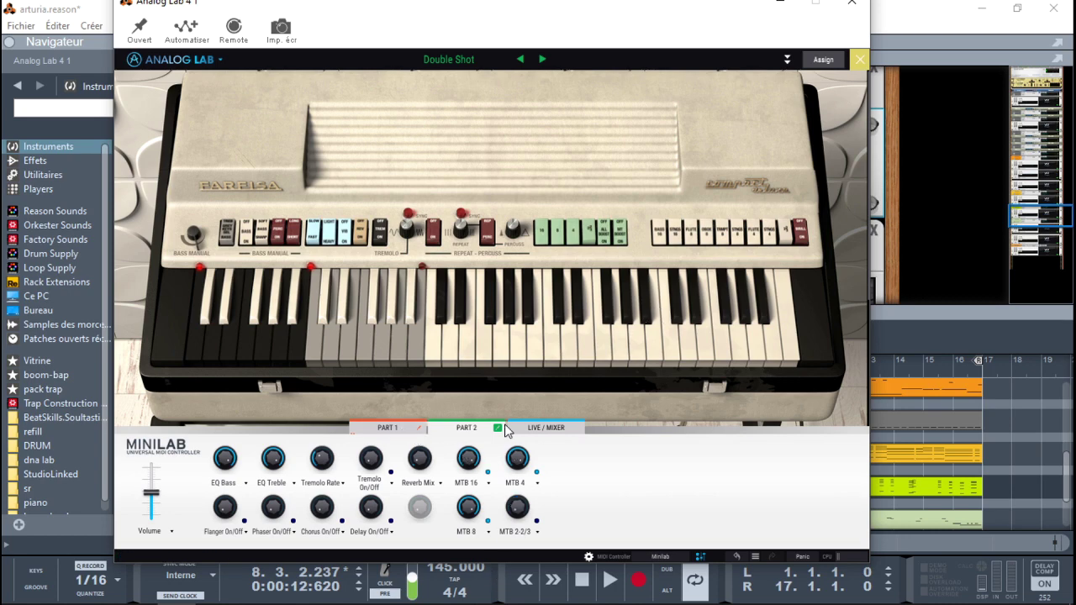
# Leave the Farfisa's instrument view and close the Analog Lab 4 1 window to return to the rack
pyautogui.moveTo(584, 10); pyautogui.dragTo(696, 24)
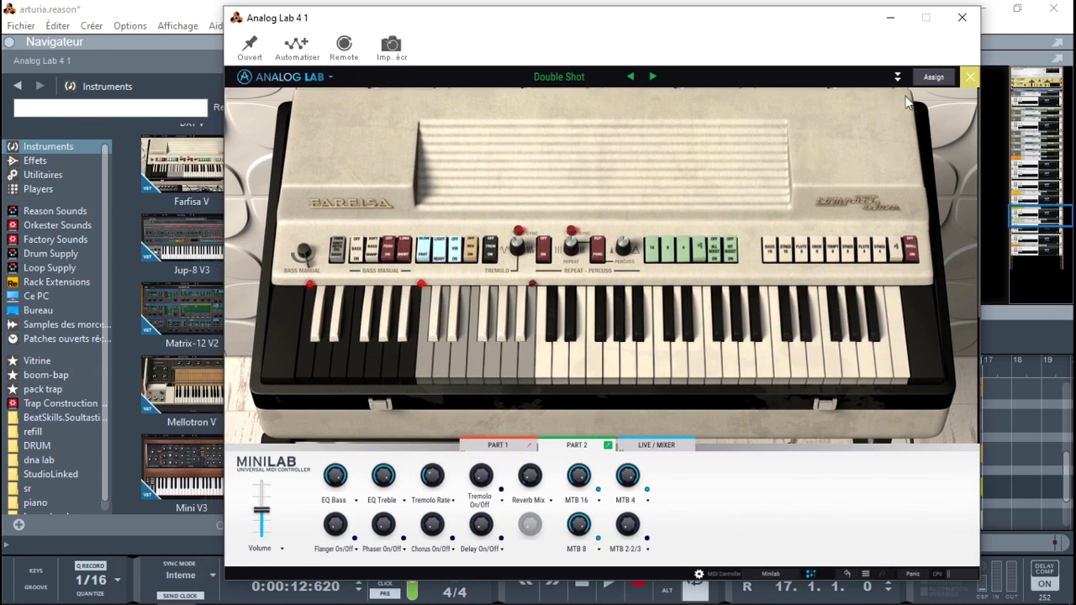
pyautogui.click(969, 78)
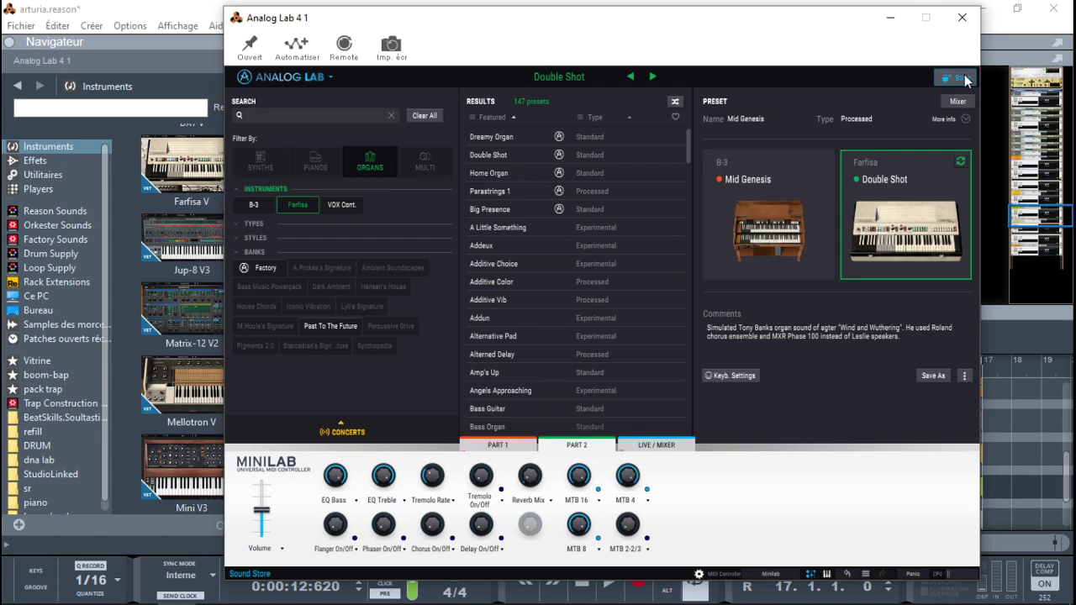
pyautogui.click(962, 18)
pyautogui.click(796, 184)
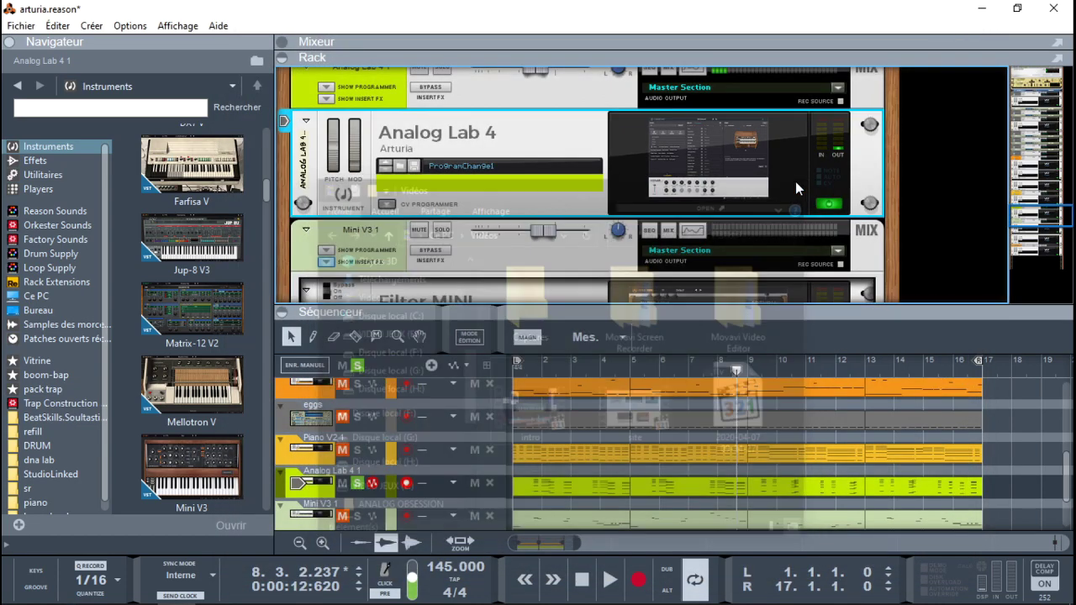
# Play the song, take the Analog Lab 4 1 track out of solo, select the Mini V3 1 track, and stop playback
pyautogui.press('space')
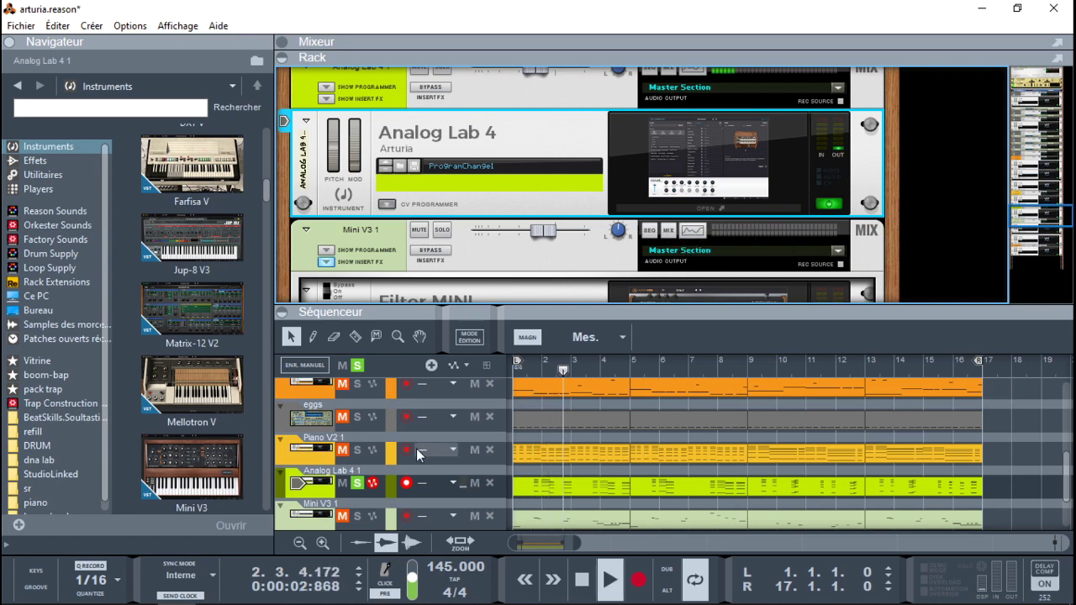
pyautogui.click(357, 483)
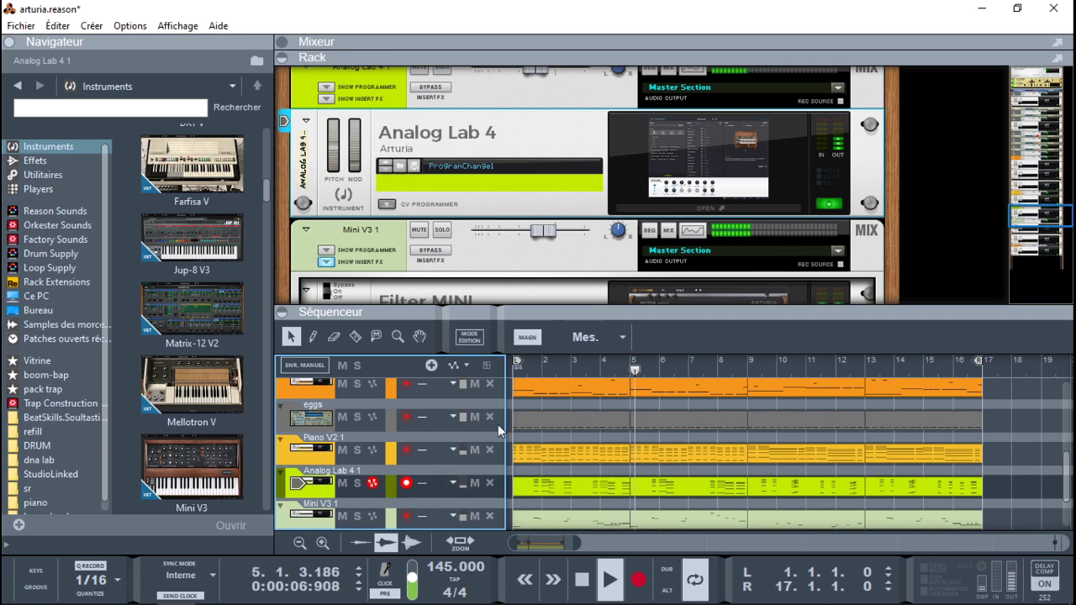
pyautogui.moveTo(1030, 217); pyautogui.dragTo(1029, 241)
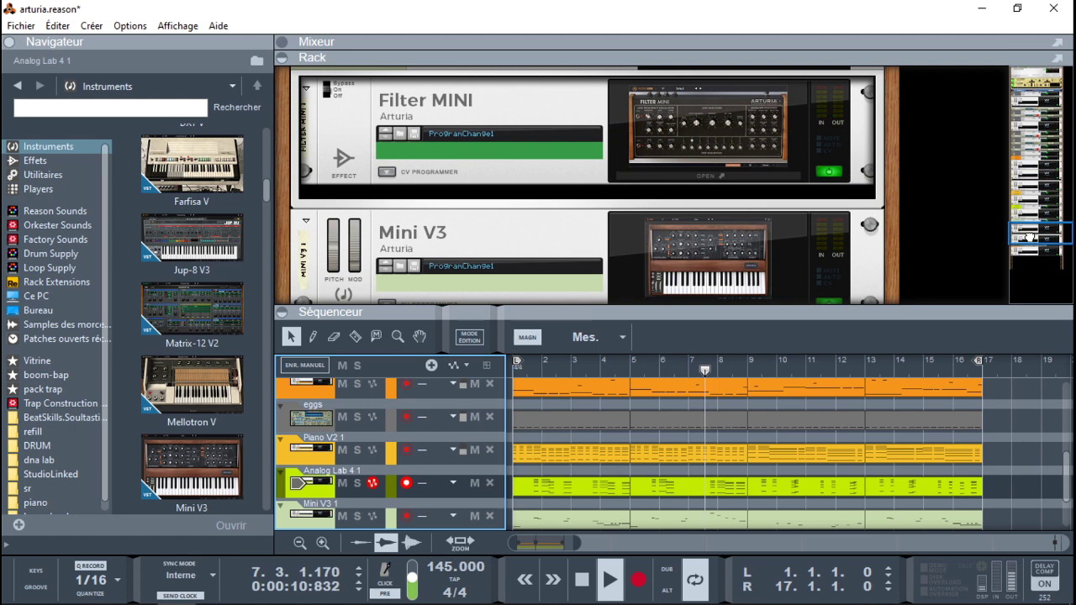
pyautogui.click(283, 523)
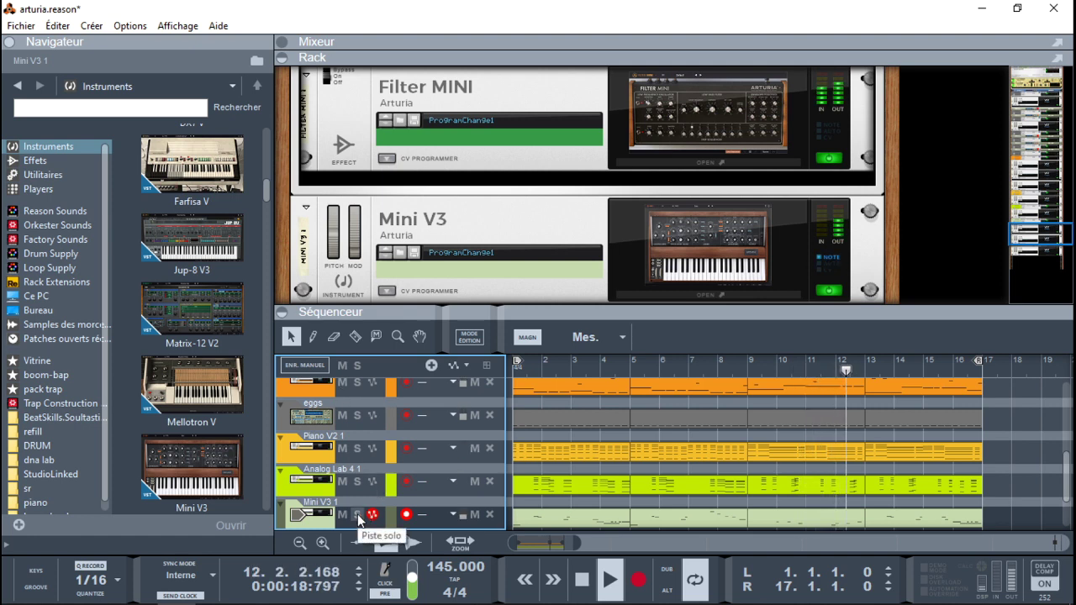
pyautogui.press('space')
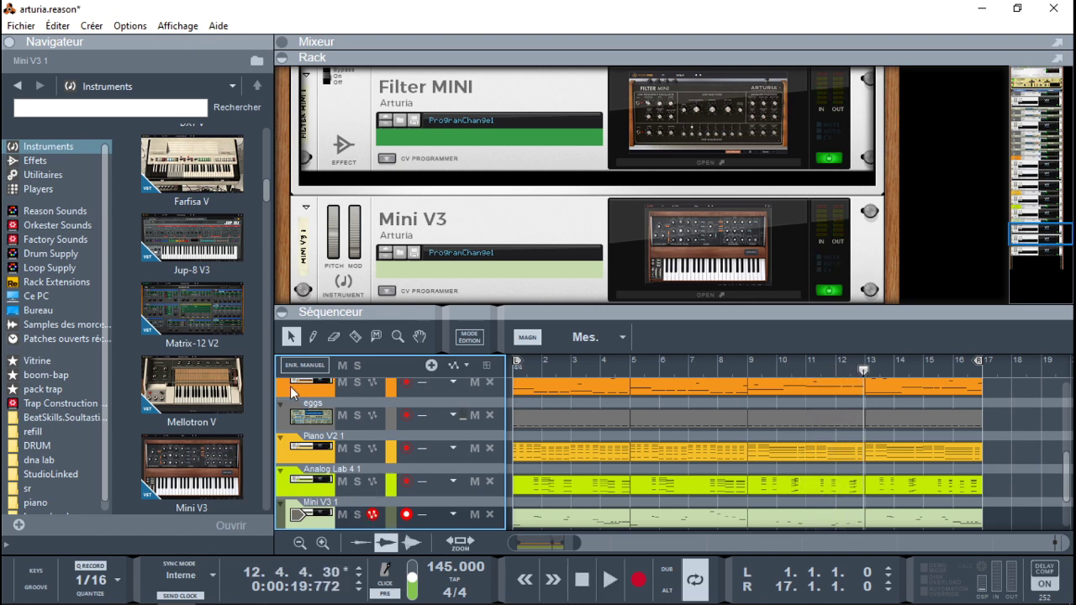
# View the interfaces of the Mini V3 instrument and its Filter MINI insert effect, minimizing each window
pyautogui.click(685, 270)
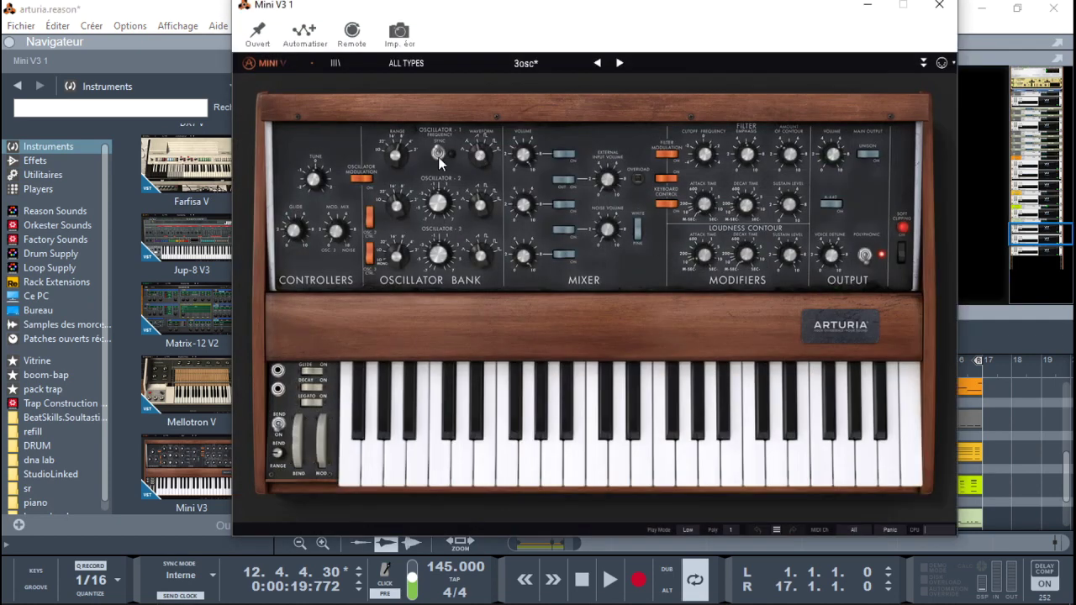
pyautogui.click(868, 5)
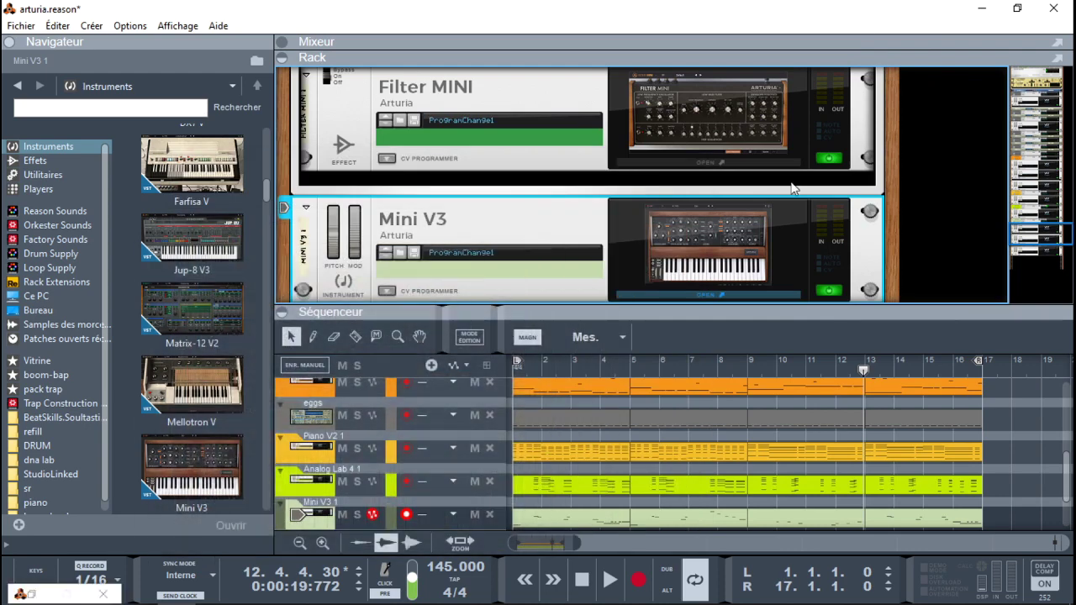
pyautogui.click(740, 125)
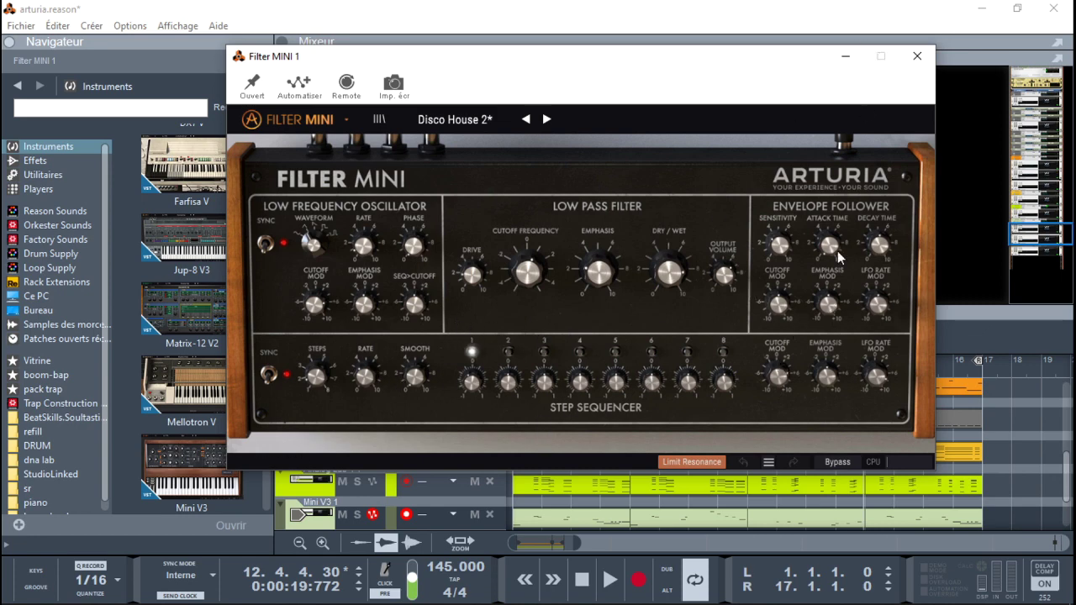
pyautogui.click(846, 57)
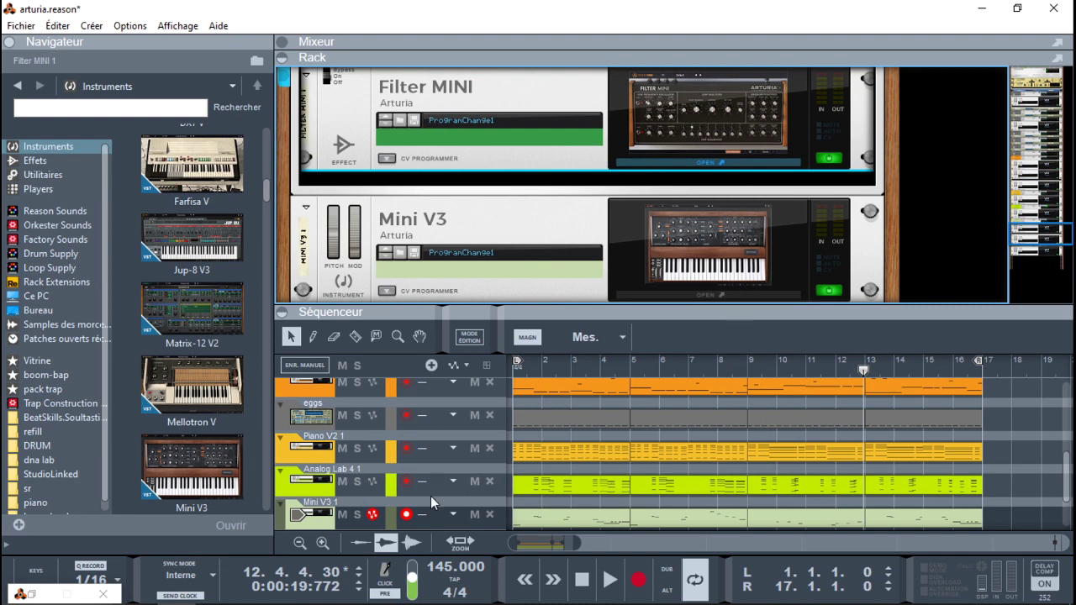
# Solo the Mini V3 1 track and play the song from the beginning
pyautogui.click(356, 515)
pyautogui.press('Home')
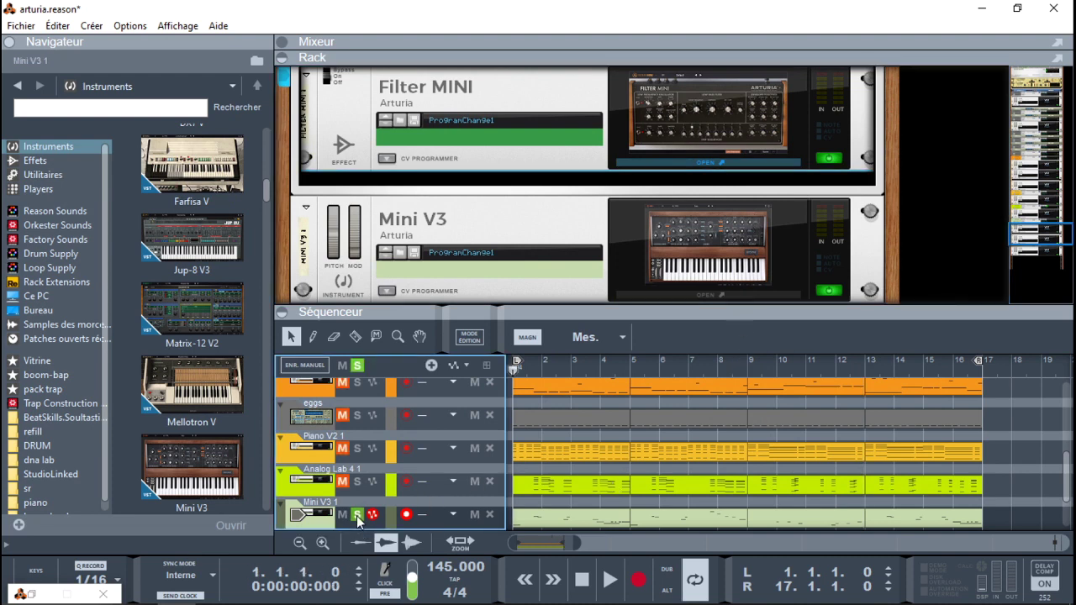
pyautogui.press('space')
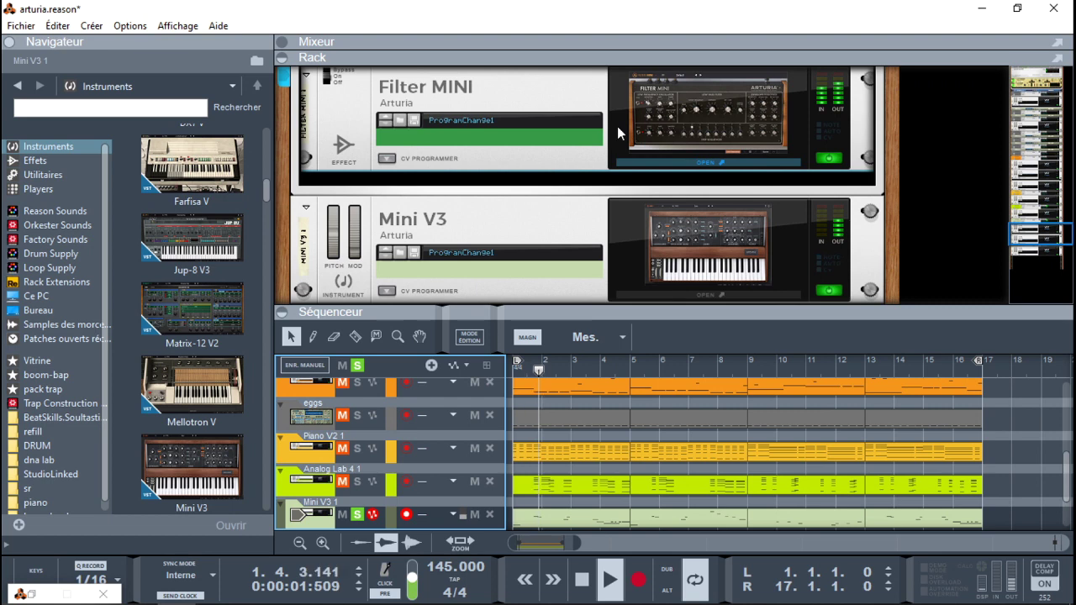
# Compare the Mini V3 1 sound with its insert effects bypassed and active during playback
pyautogui.scroll(1, 515, 165)
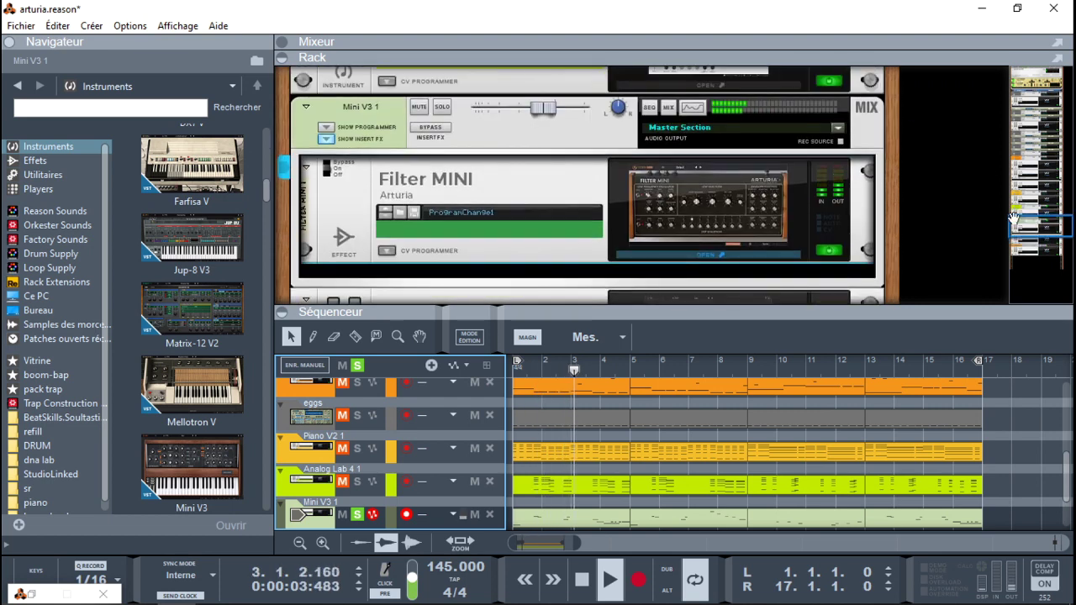
pyautogui.click(431, 127)
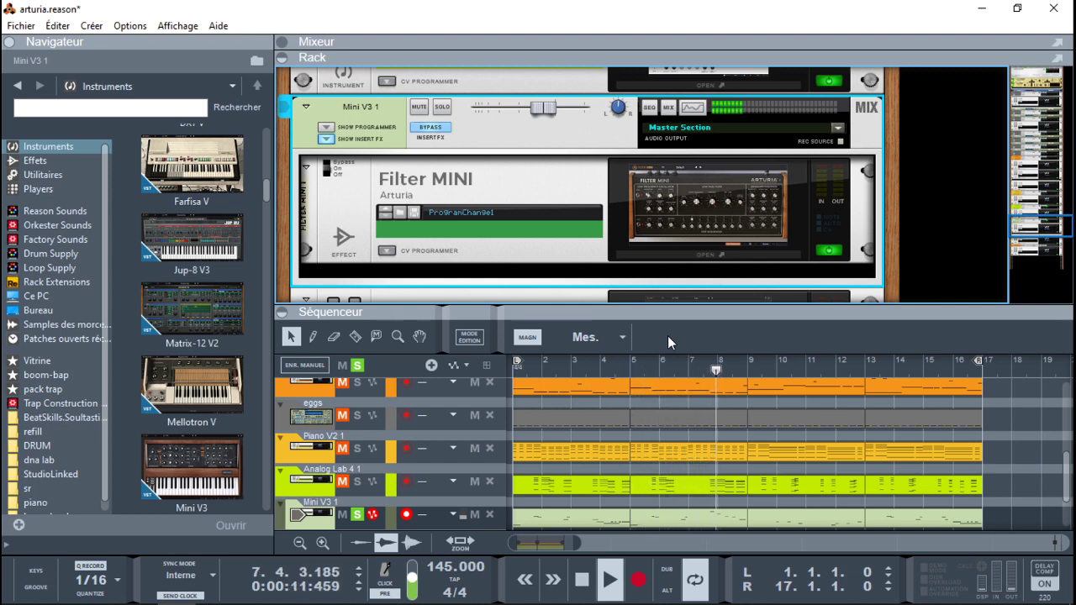
pyautogui.click(445, 133)
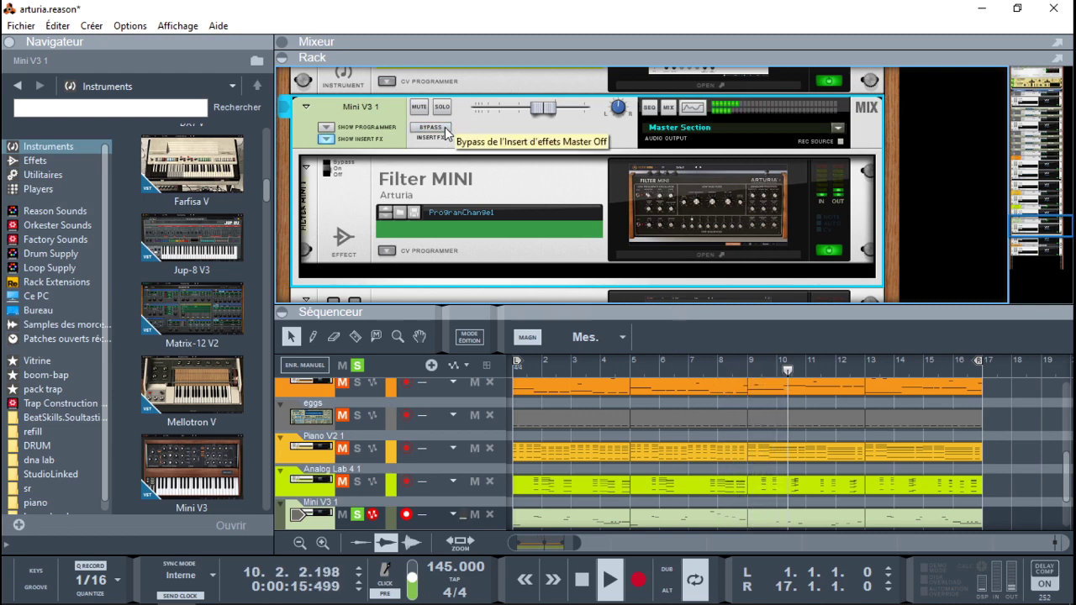
# View the Filter MINI settings during playback, close them, and take the Mini V3 1 track out of solo
pyautogui.click(667, 248)
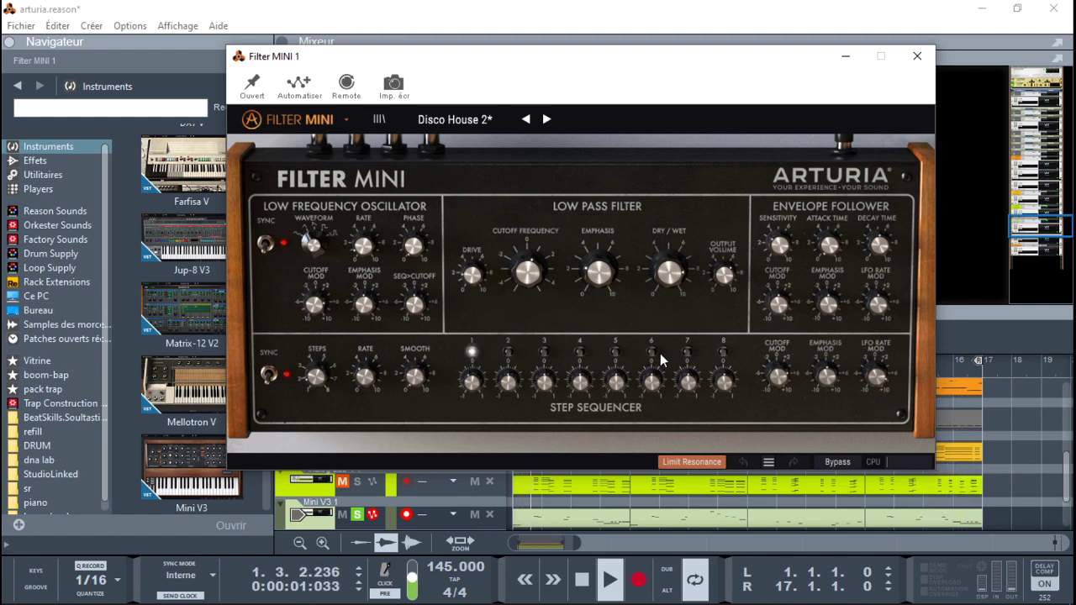
pyautogui.click(917, 56)
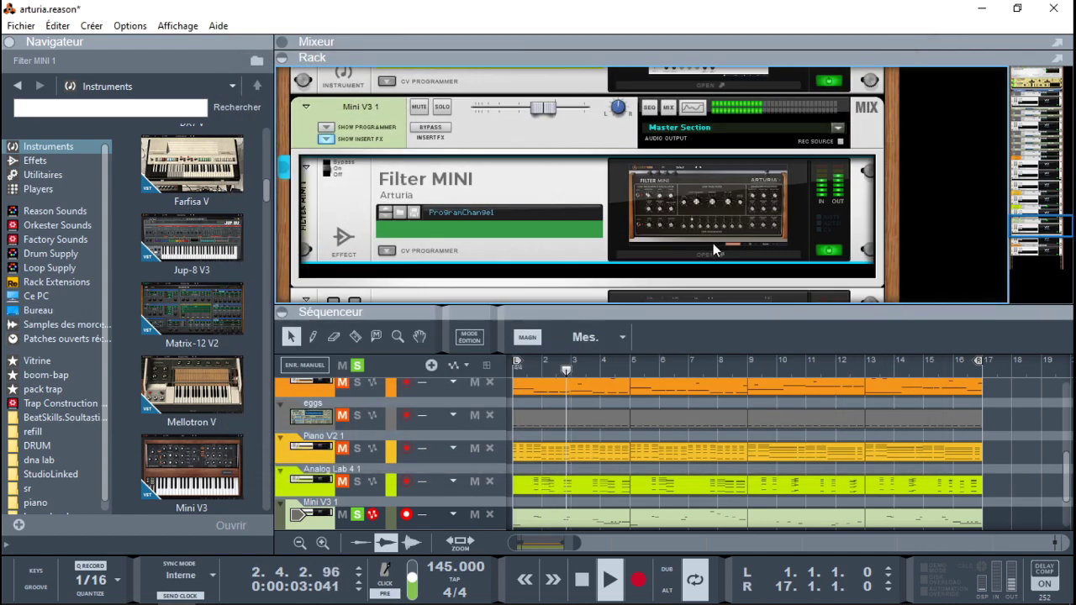
pyautogui.click(357, 514)
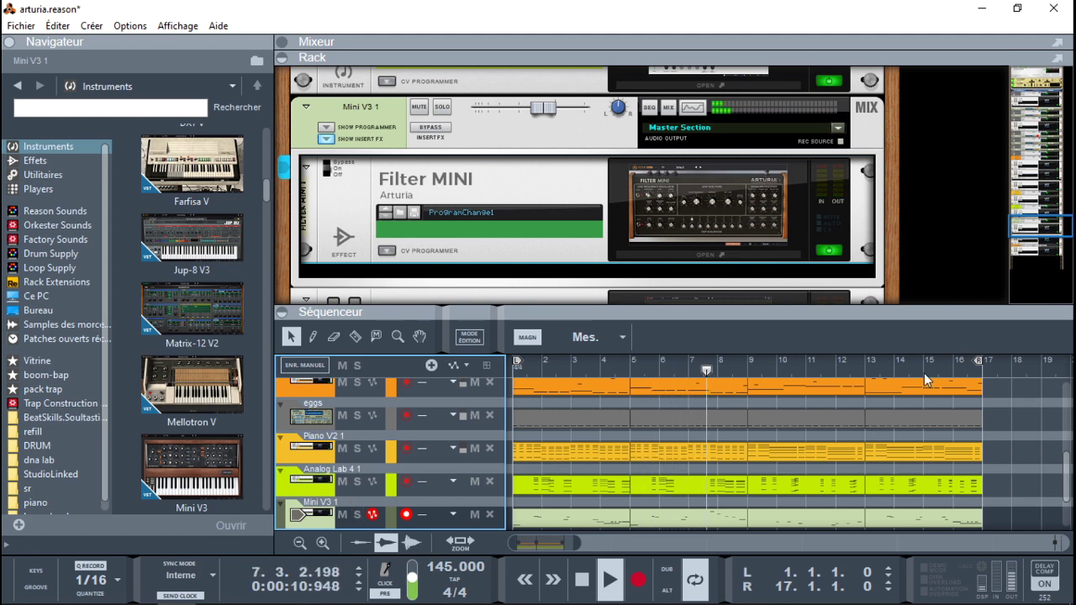
pyautogui.moveTo(1047, 225); pyautogui.dragTo(1051, 253)
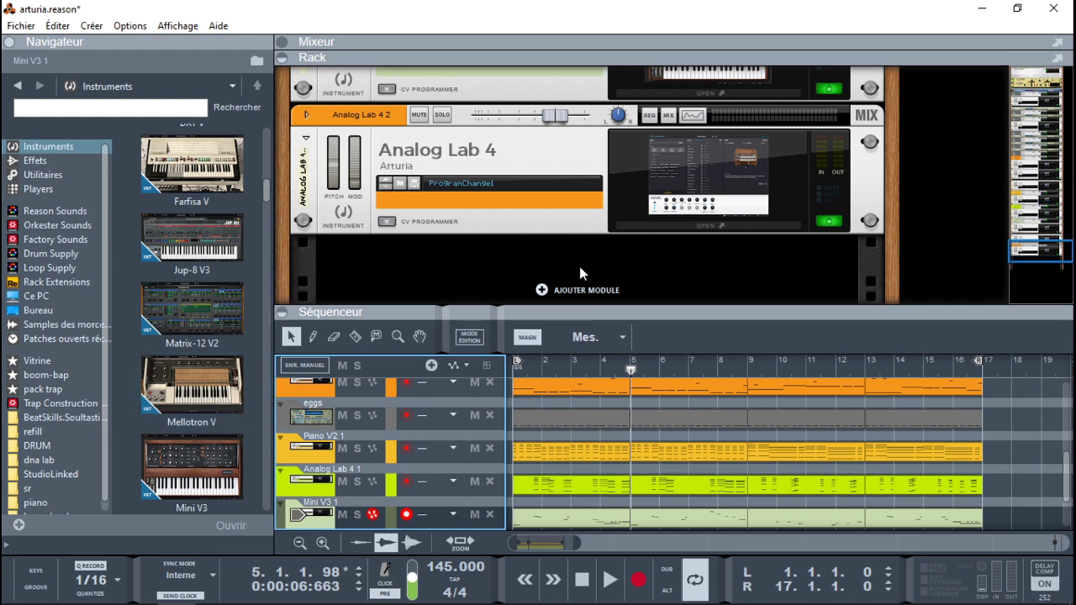
# Switch to Chrome and review the V Collection 7 product page's price, features list, system requirements and ratings
pyautogui.moveTo(639, 598)
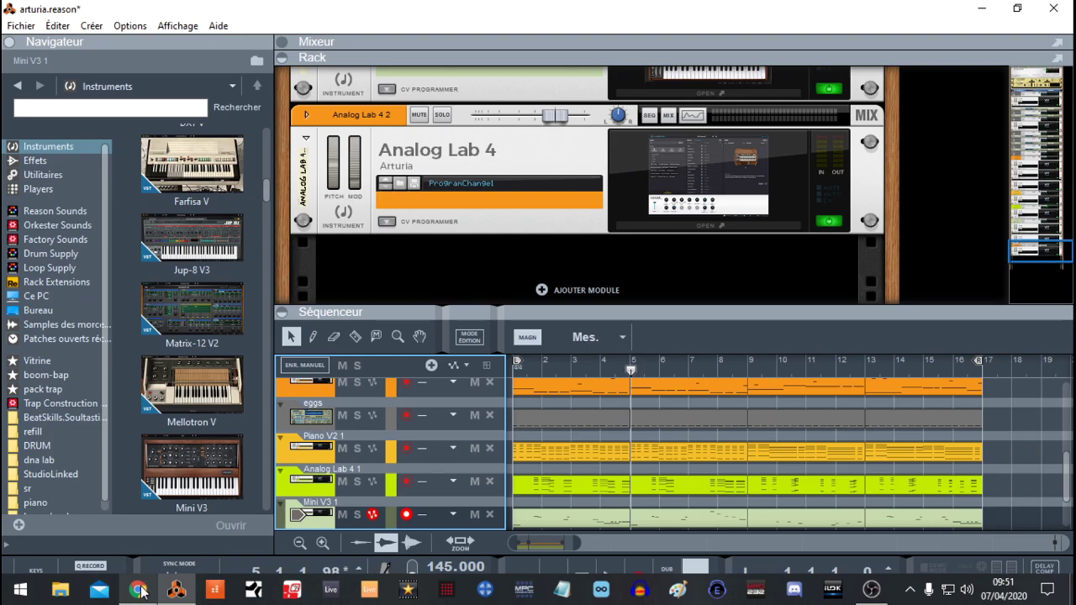
pyautogui.click(139, 591)
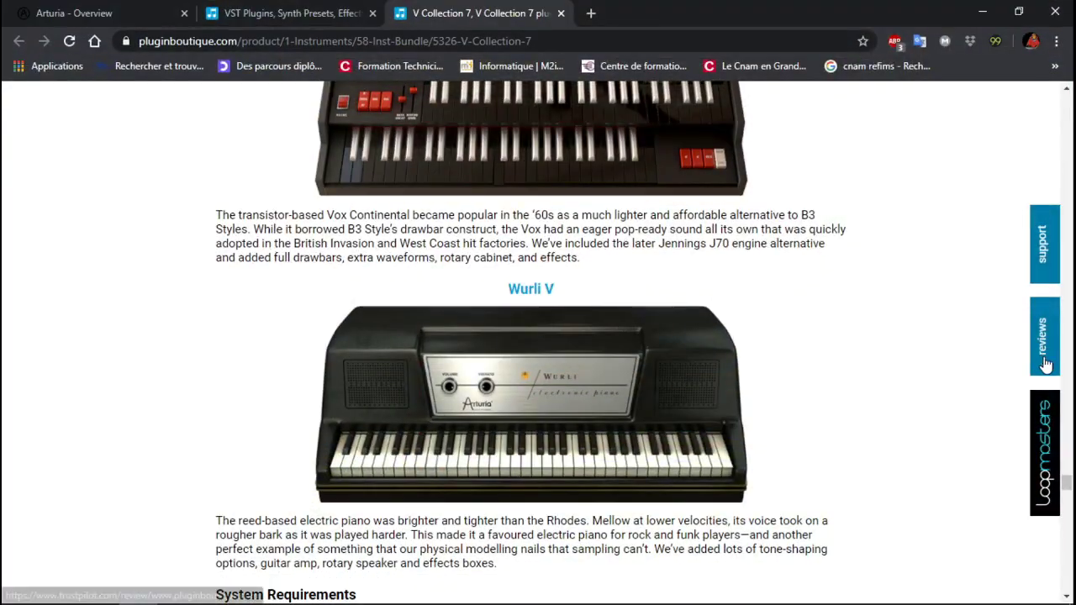
pyautogui.moveTo(1066, 484); pyautogui.dragTo(1056, 99)
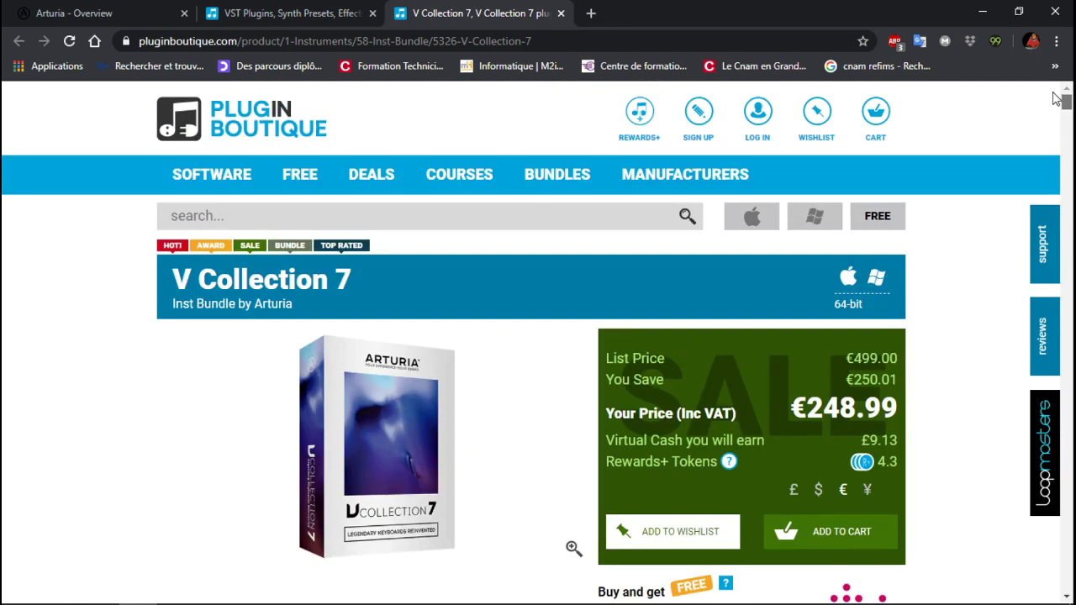
pyautogui.scroll(-2, 1057, 105)
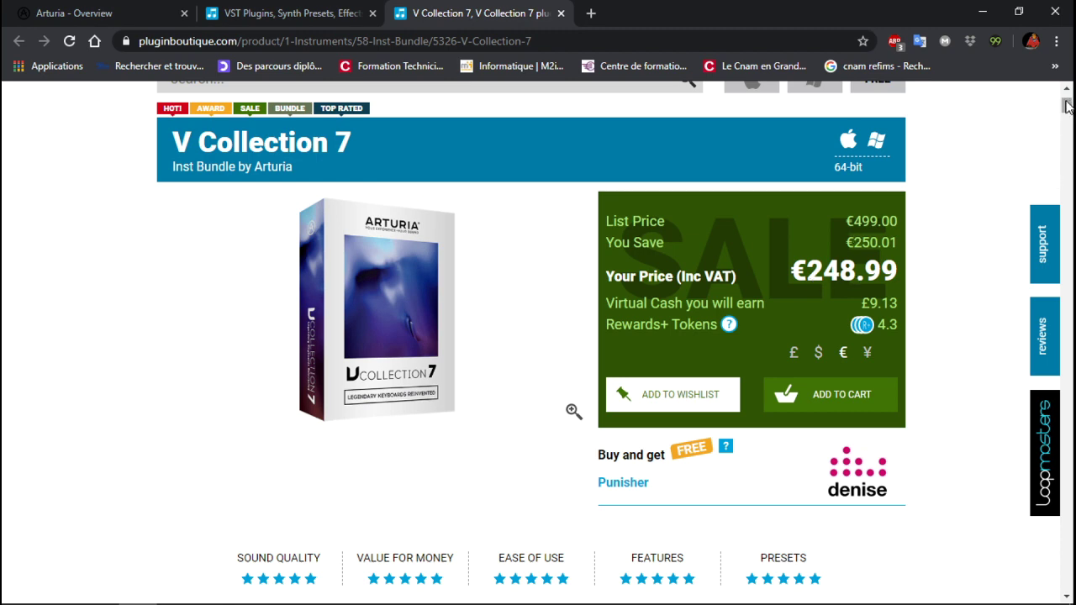
pyautogui.scroll(-3, 1068, 101)
pyautogui.moveTo(1072, 100); pyautogui.dragTo(1072, 246)
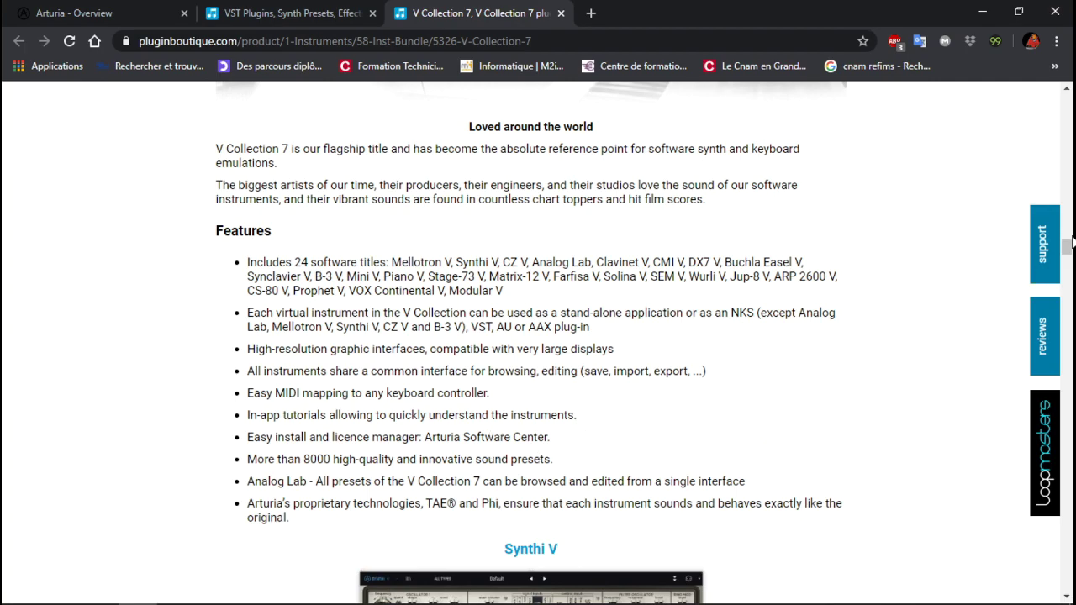
pyautogui.moveTo(1070, 246); pyautogui.dragTo(1068, 492)
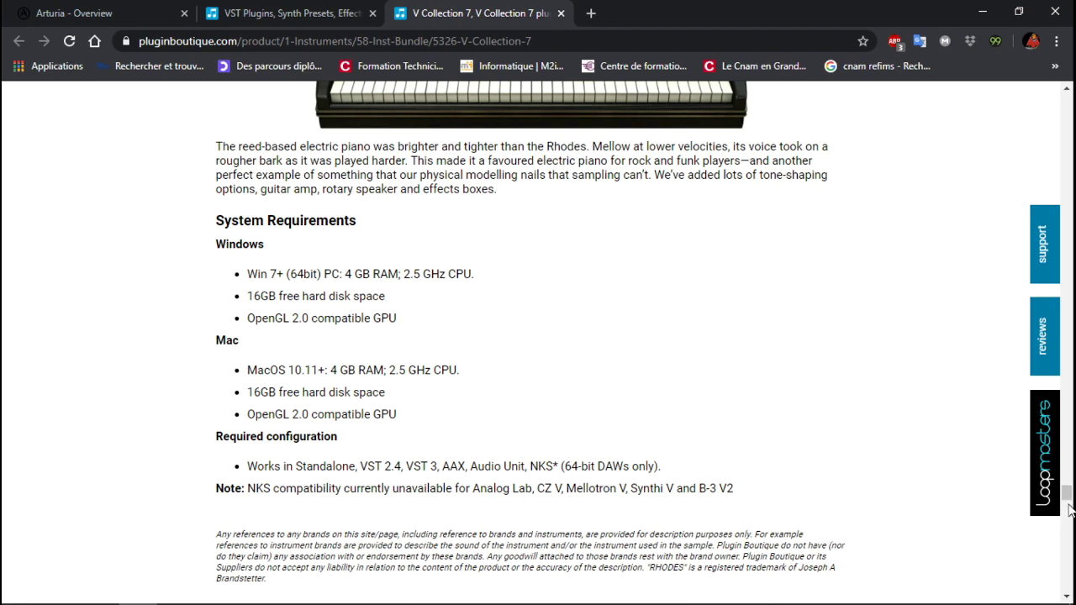
pyautogui.moveTo(1069, 498); pyautogui.dragTo(1048, 125)
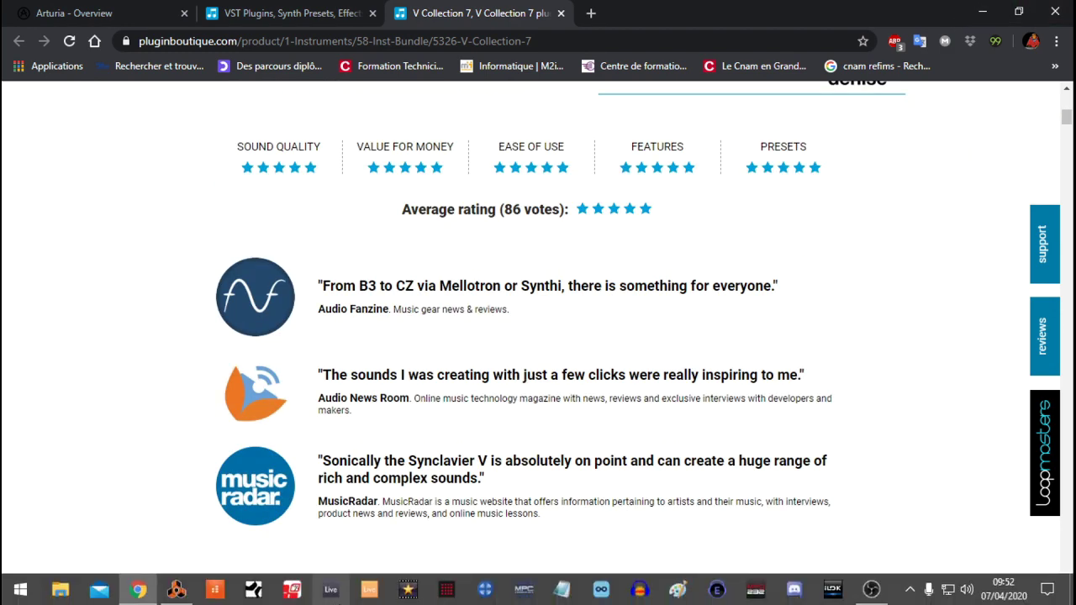
# Switch back to Reason and add a DX7 V instrument to the rack below the last Analog Lab 4
pyautogui.click(982, 17)
pyautogui.moveTo(267, 186); pyautogui.dragTo(293, 184)
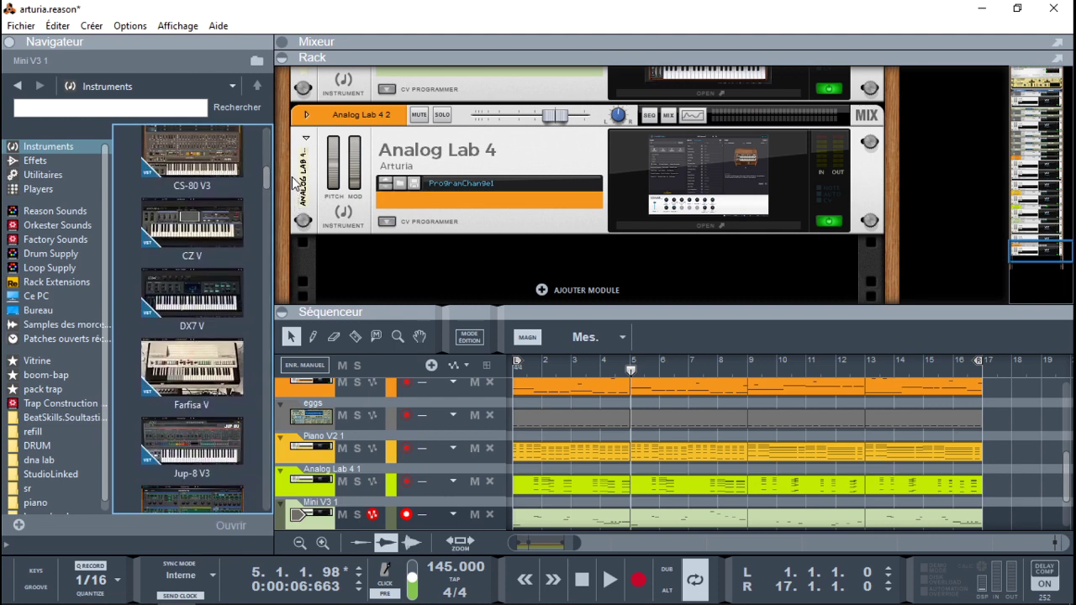
pyautogui.click(225, 287)
pyautogui.moveTo(225, 287)
pyautogui.mouseDown()
pyautogui.moveTo(448, 285)
pyautogui.moveTo(631, 262)
pyautogui.mouseUp()
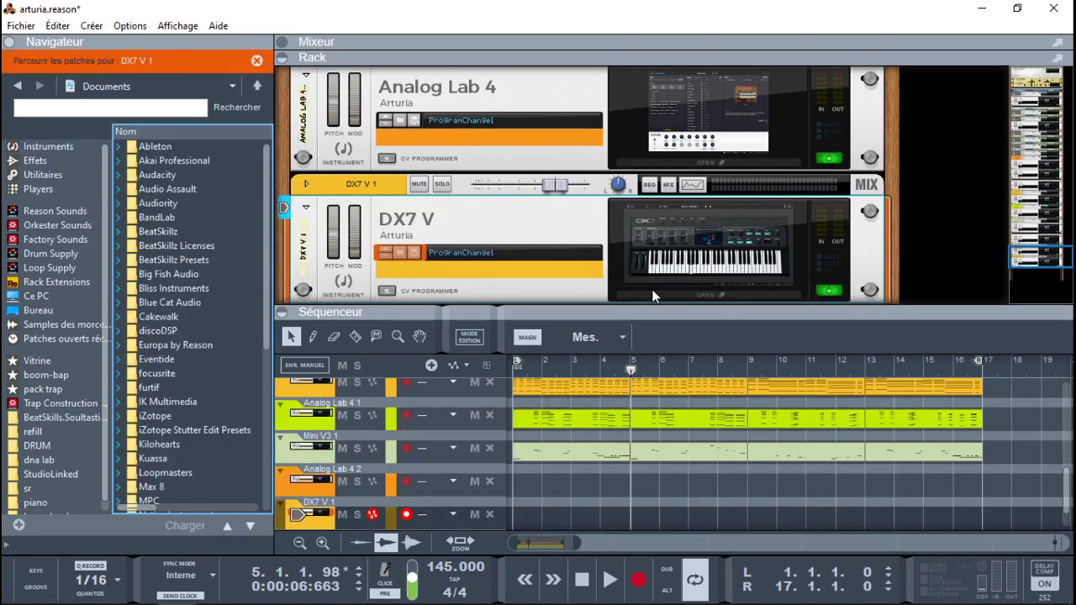
# Open the DX7 V plugin interface and decline its introductory feature tour
pyautogui.click(652, 299)
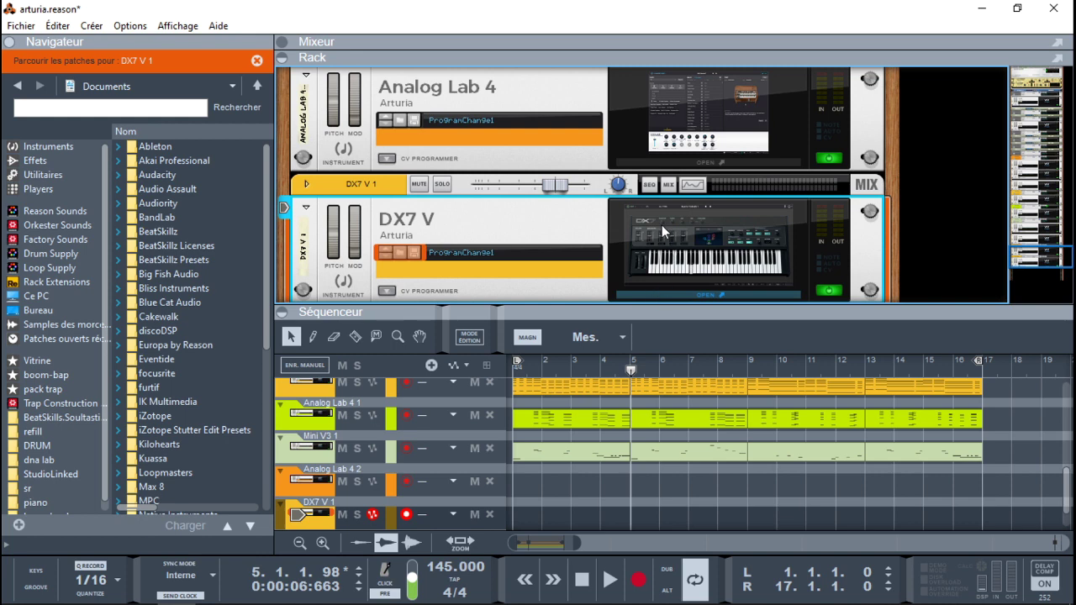
pyautogui.click(660, 291)
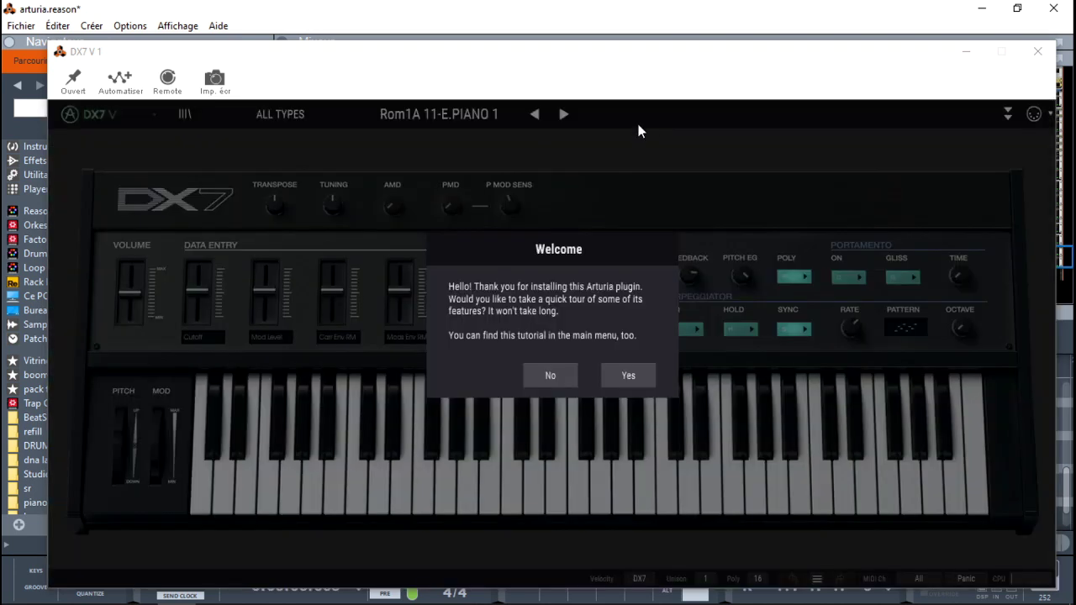
pyautogui.click(548, 375)
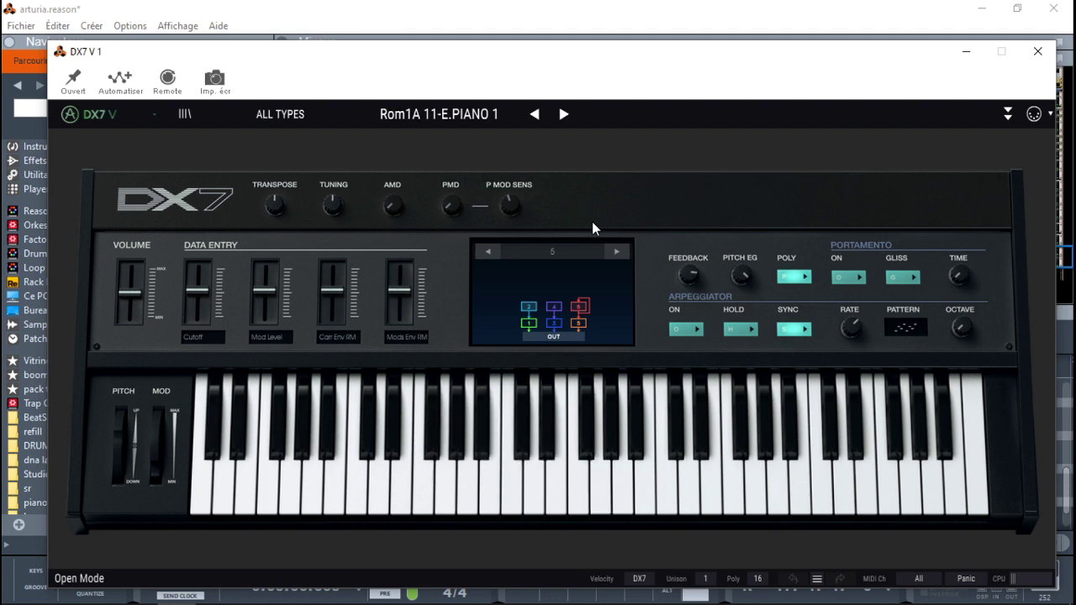
# Expand the DX7 V's advanced settings and view its overview, envelopes and FX pages
pyautogui.click(1003, 118)
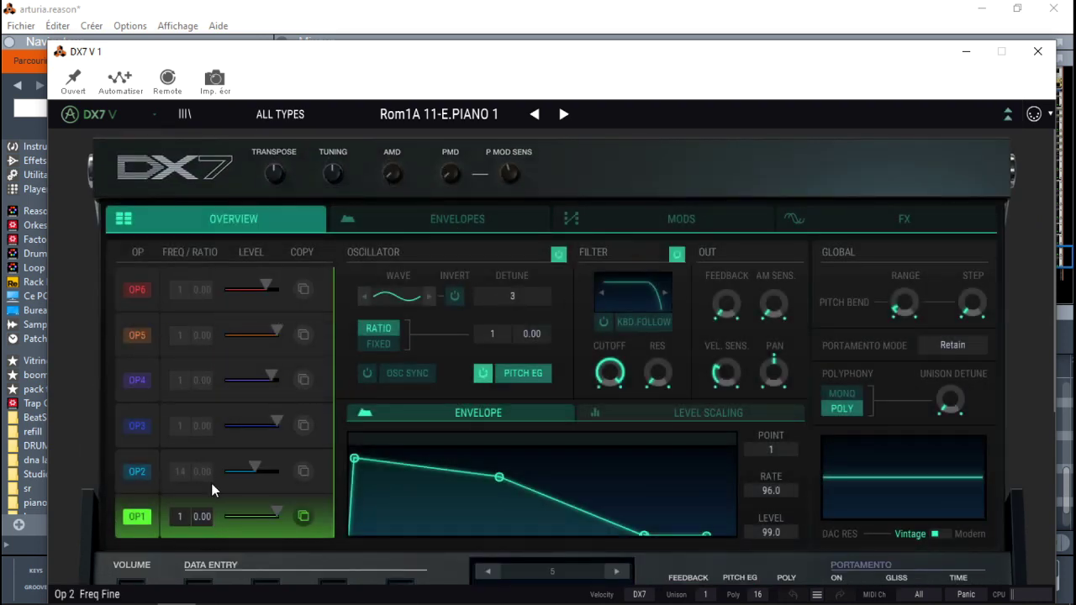
pyautogui.click(373, 219)
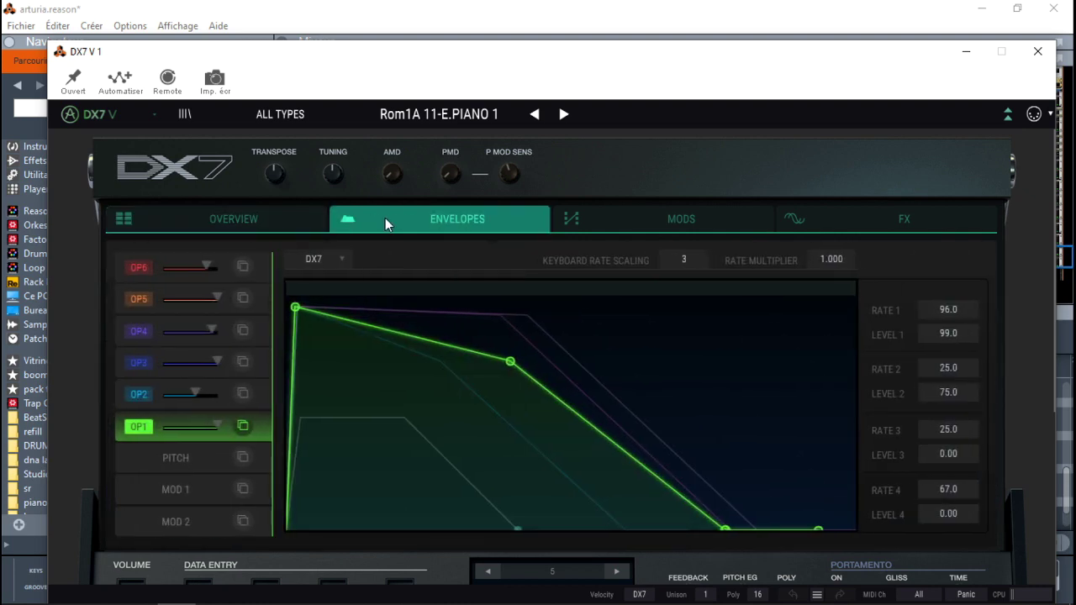
pyautogui.click(222, 216)
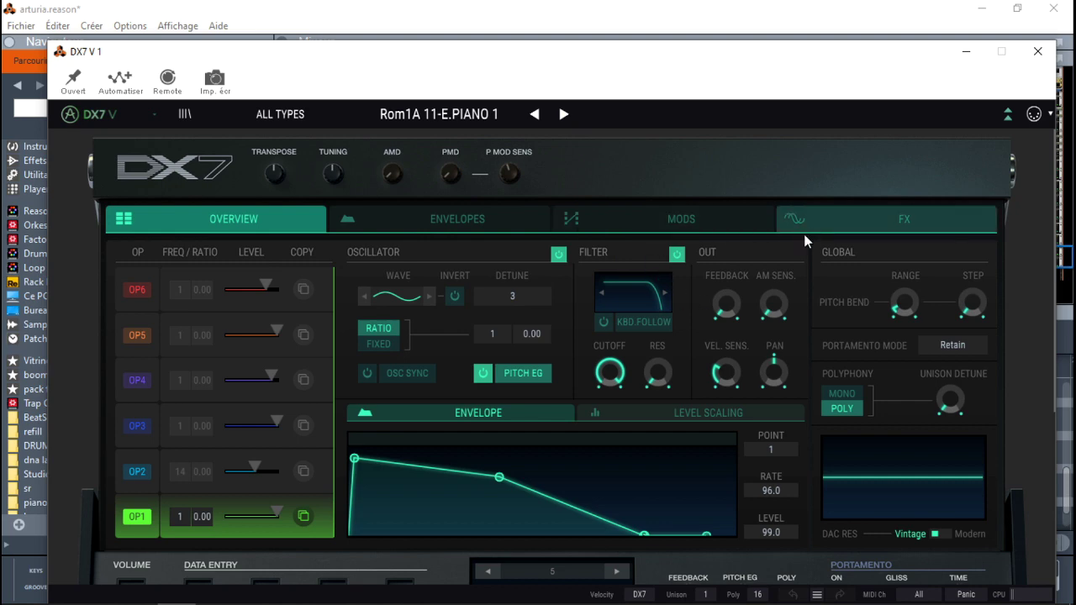
pyautogui.click(880, 225)
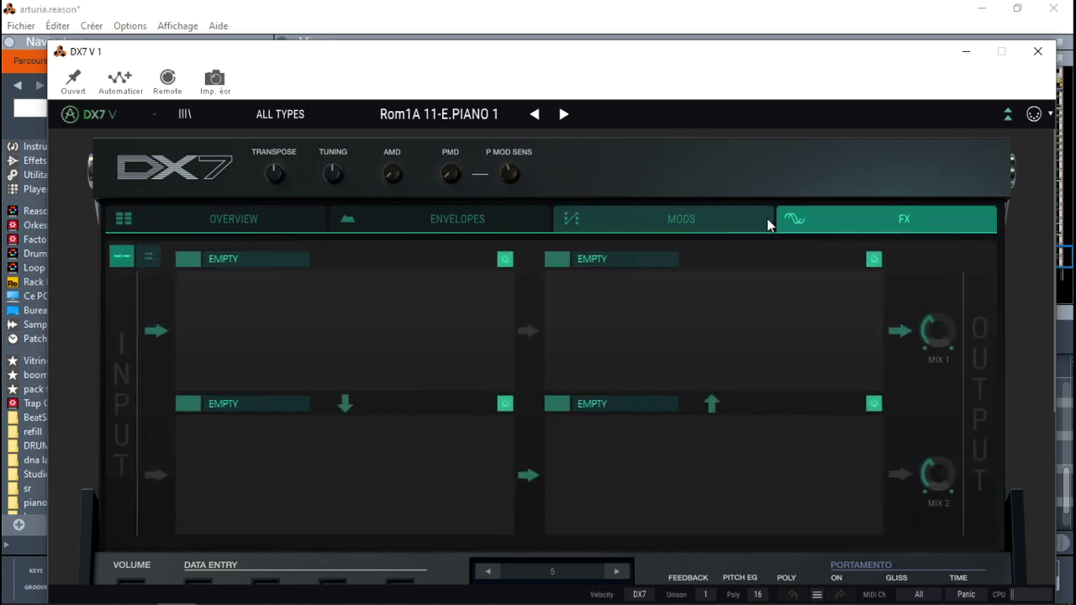
# Examine the DX7 V's modulation envelopes and matrix slots 1-8, 9-16 and 17-24, and return to the overview
pyautogui.click(675, 220)
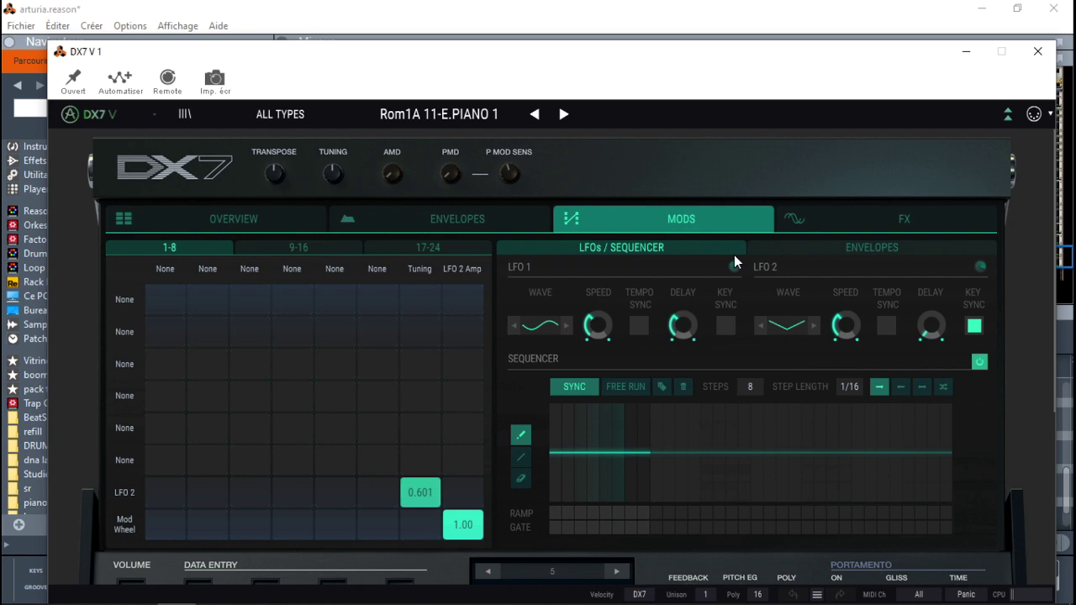
pyautogui.click(858, 247)
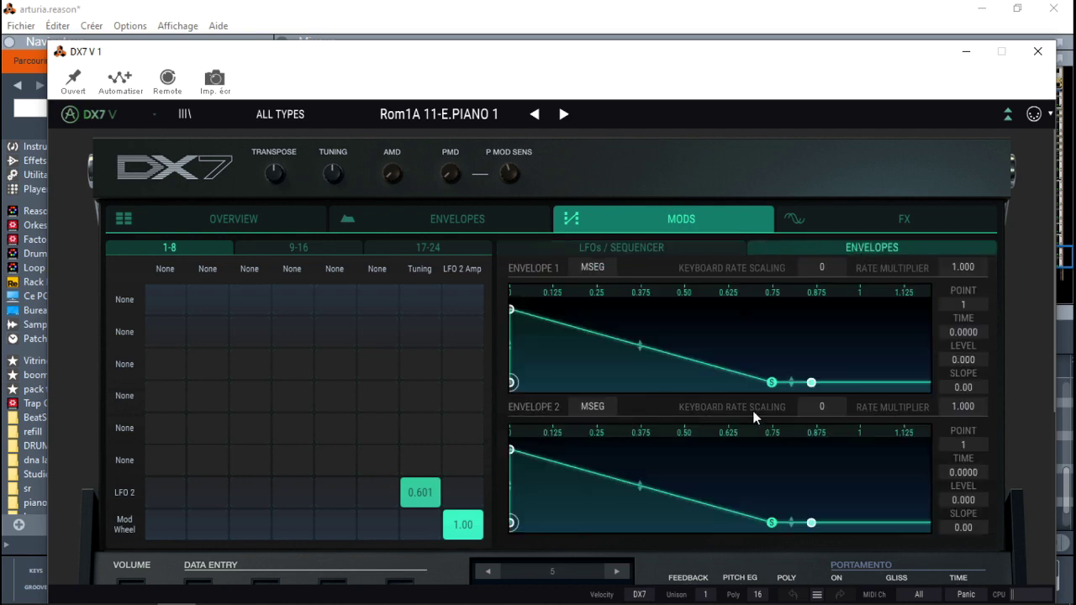
pyautogui.click(303, 247)
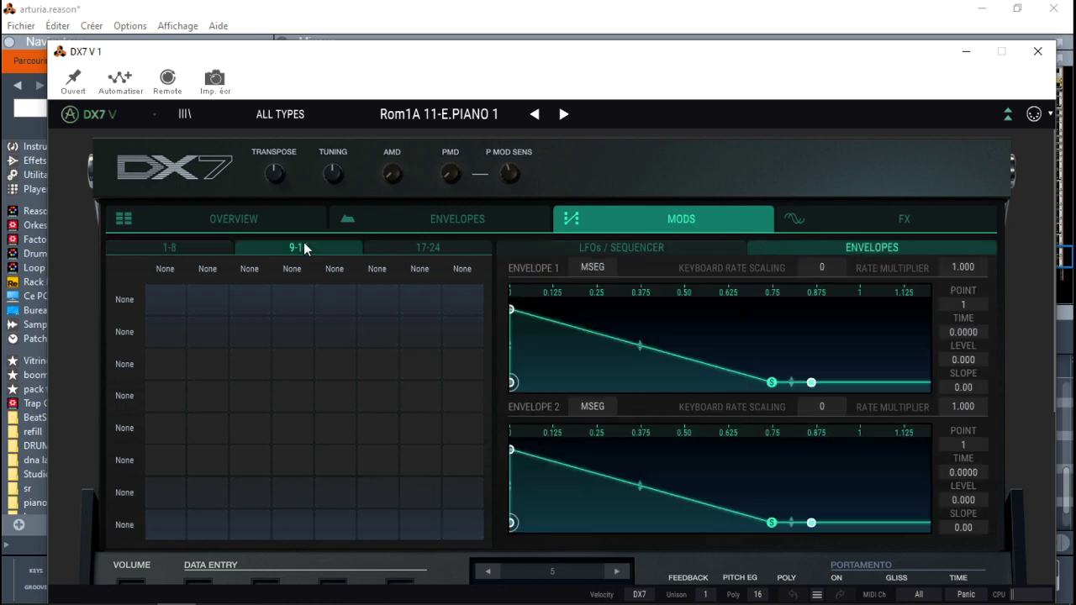
pyautogui.click(407, 247)
pyautogui.click(124, 244)
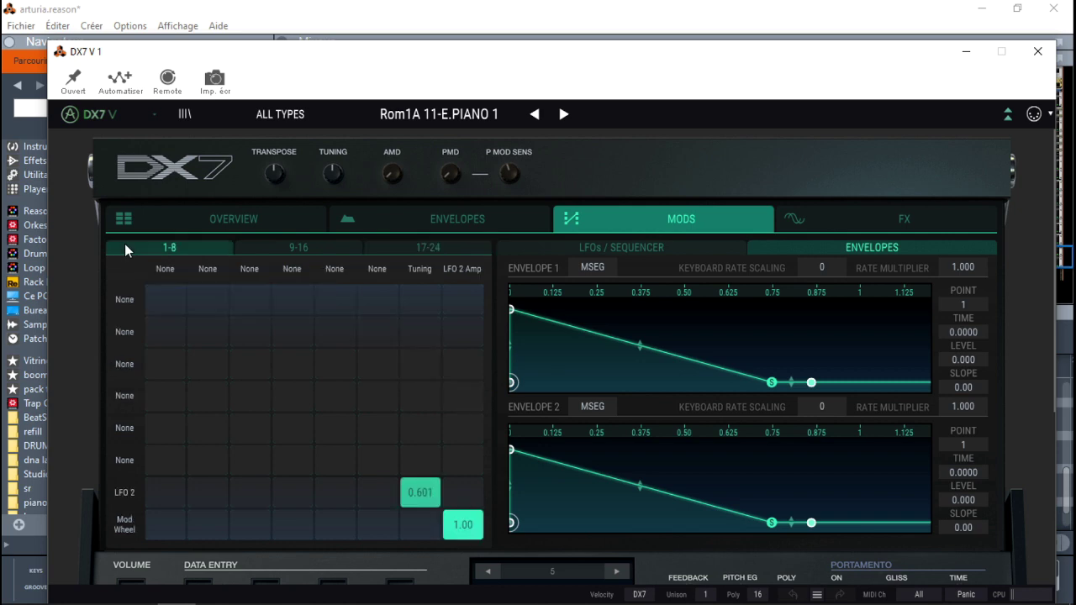
pyautogui.click(249, 217)
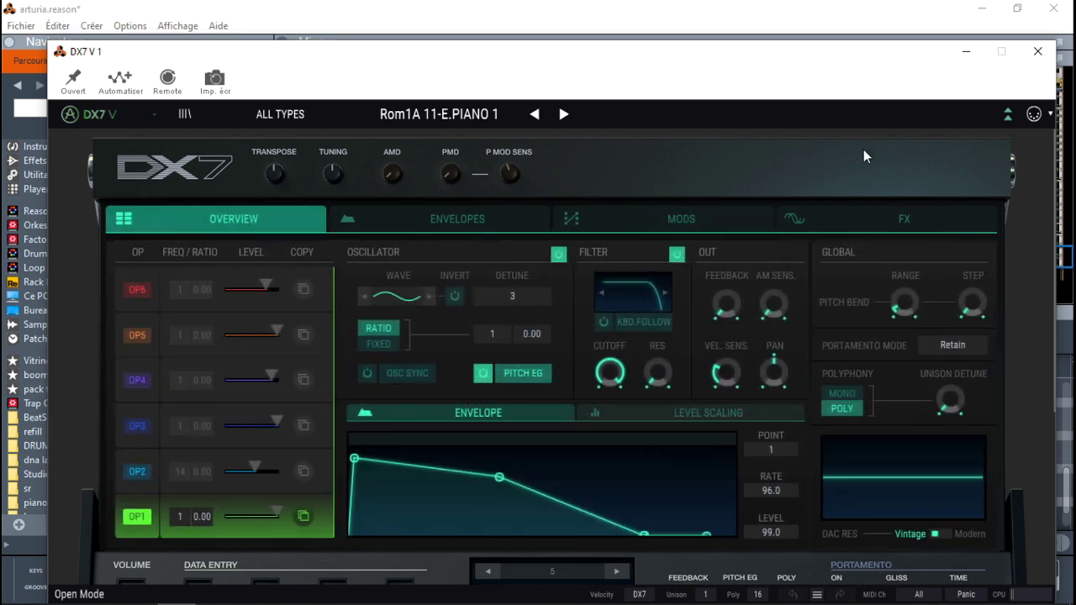